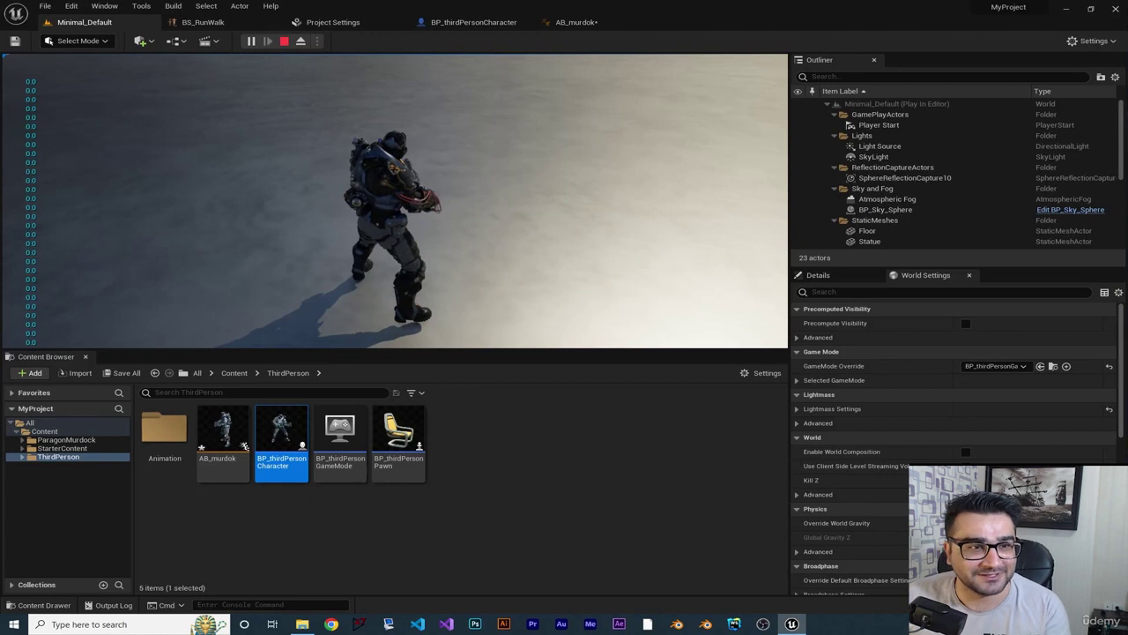
- Delete the Print String node and its connected conversion node from the AB_murdok Event Graph
key("w")
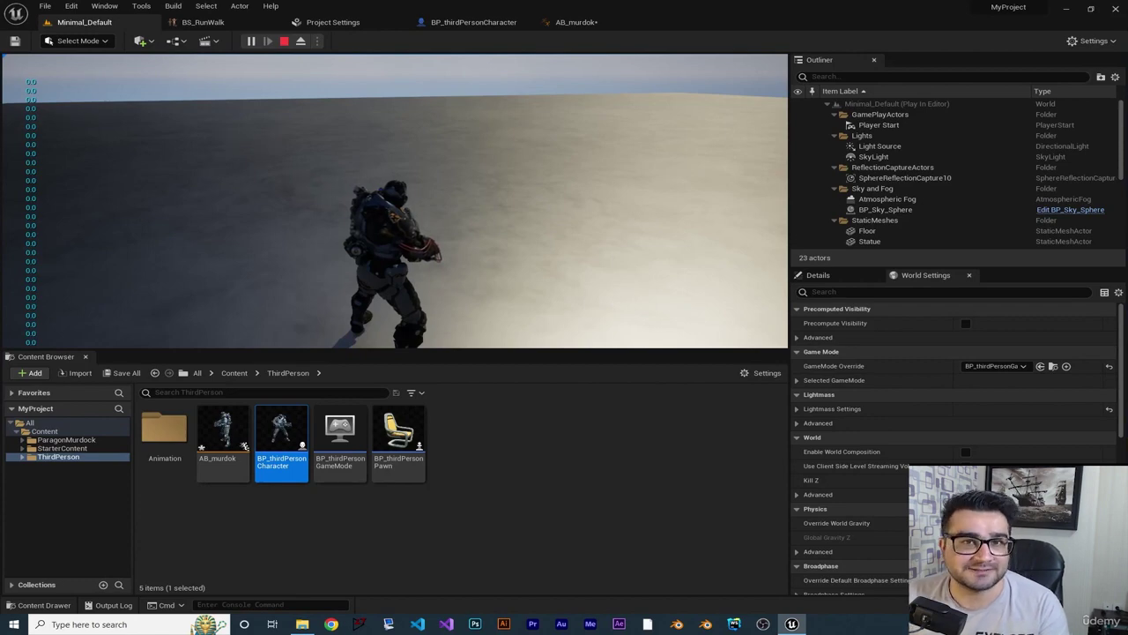
left_click(574, 22)
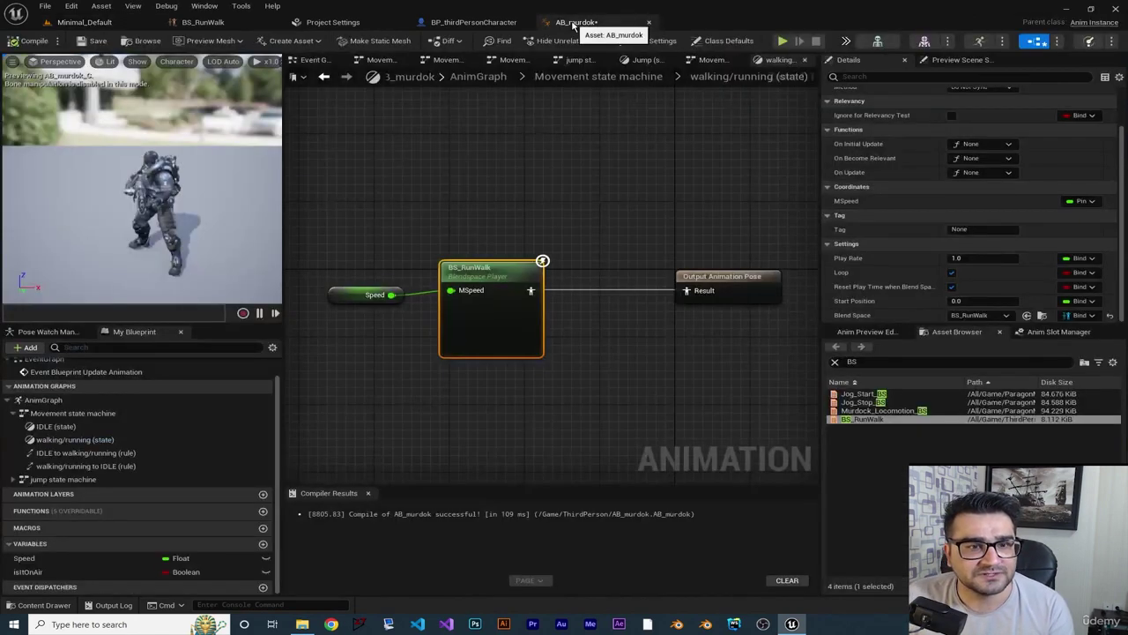
left_click(315, 60)
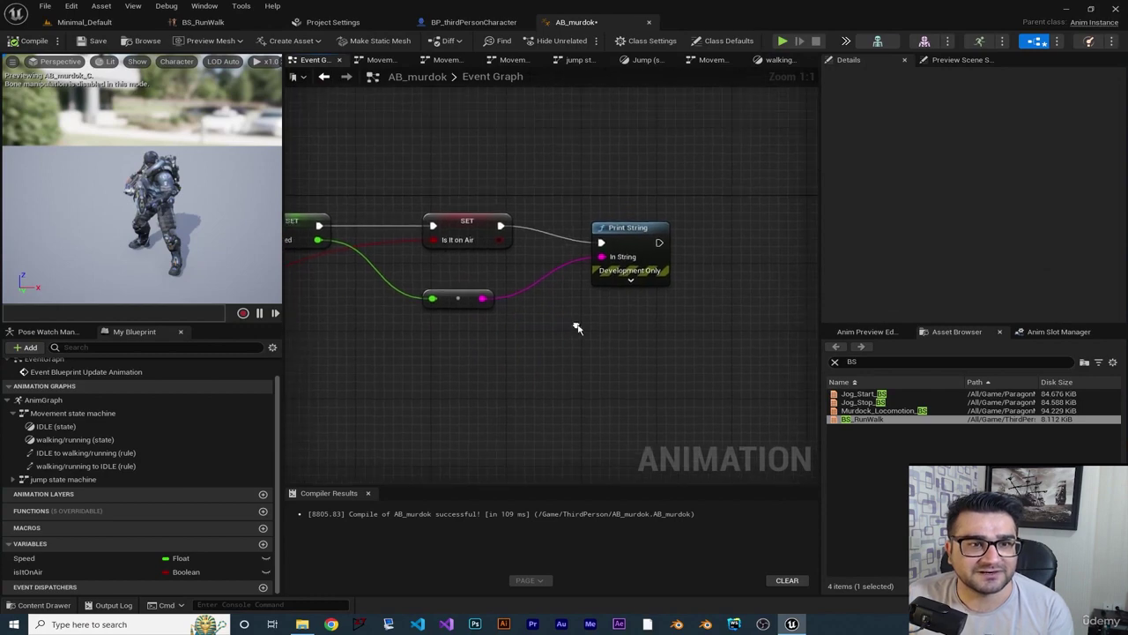
left_click_drag(696, 212, 634, 308)
key("Delete")
left_click_drag(529, 267, 416, 338)
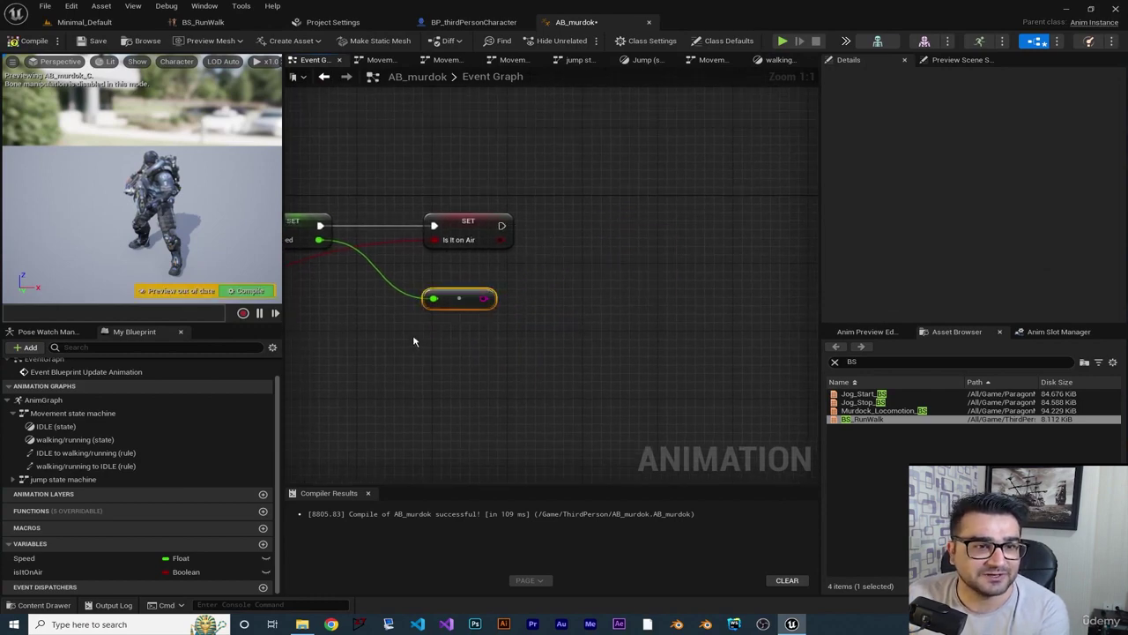
key("Delete")
right_click_drag(403, 347, 620, 349)
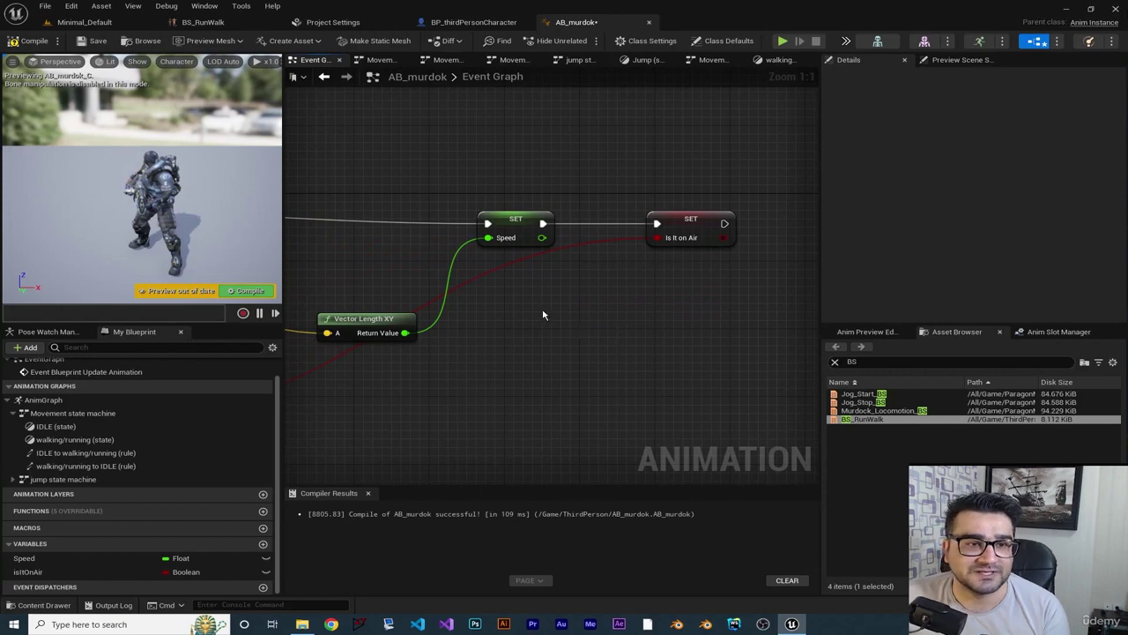
right_click_drag(543, 315, 667, 266)
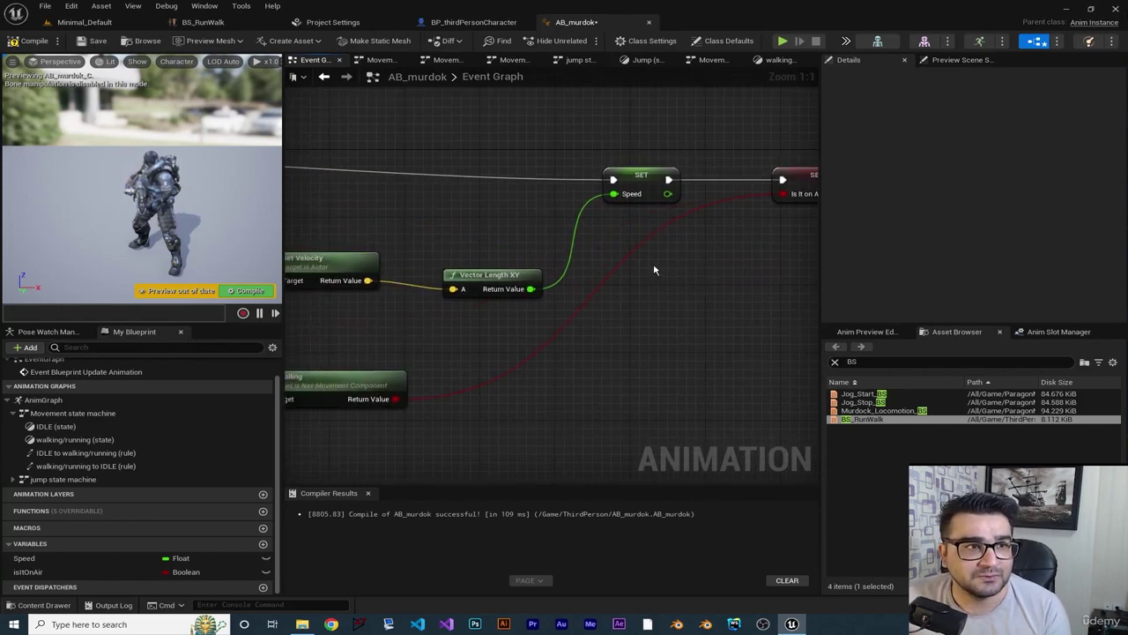
- Create a Blend Space asset based on Murdock_Skeleton in the ThirdPerson Animation folder
left_click(40, 604)
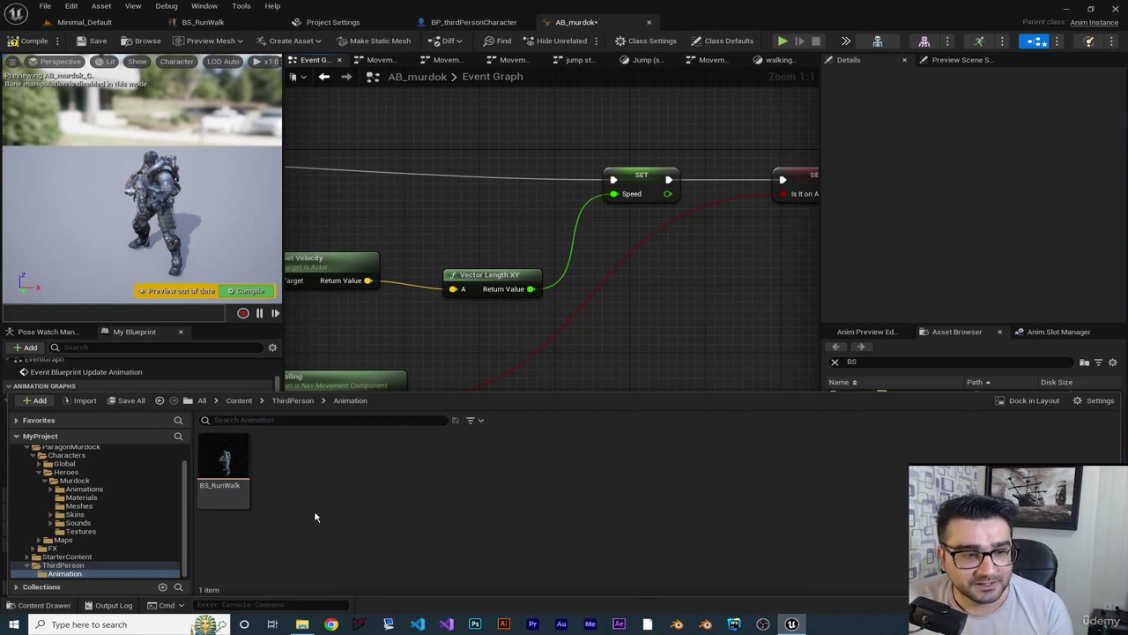
right_click(316, 518)
mouse_move(366, 328)
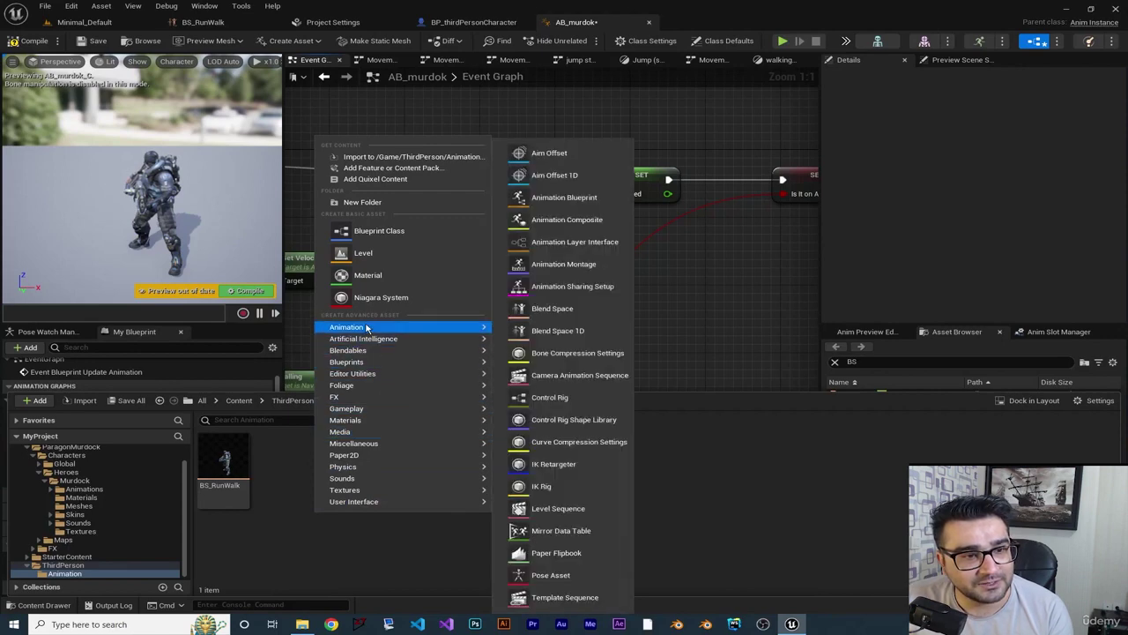
left_click(552, 309)
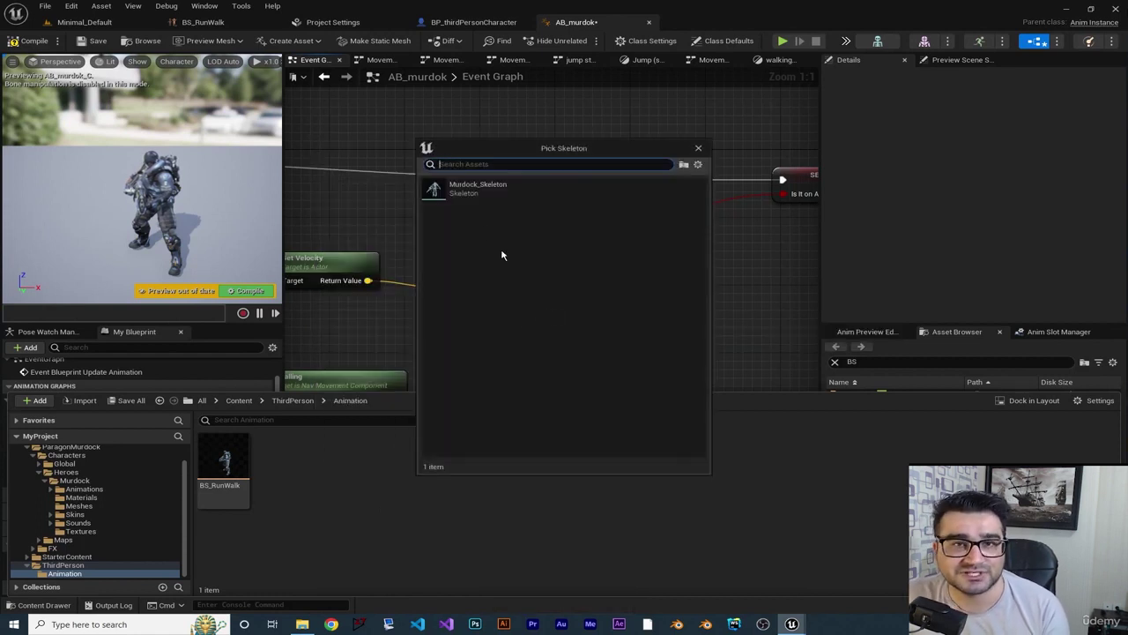
left_click(476, 189)
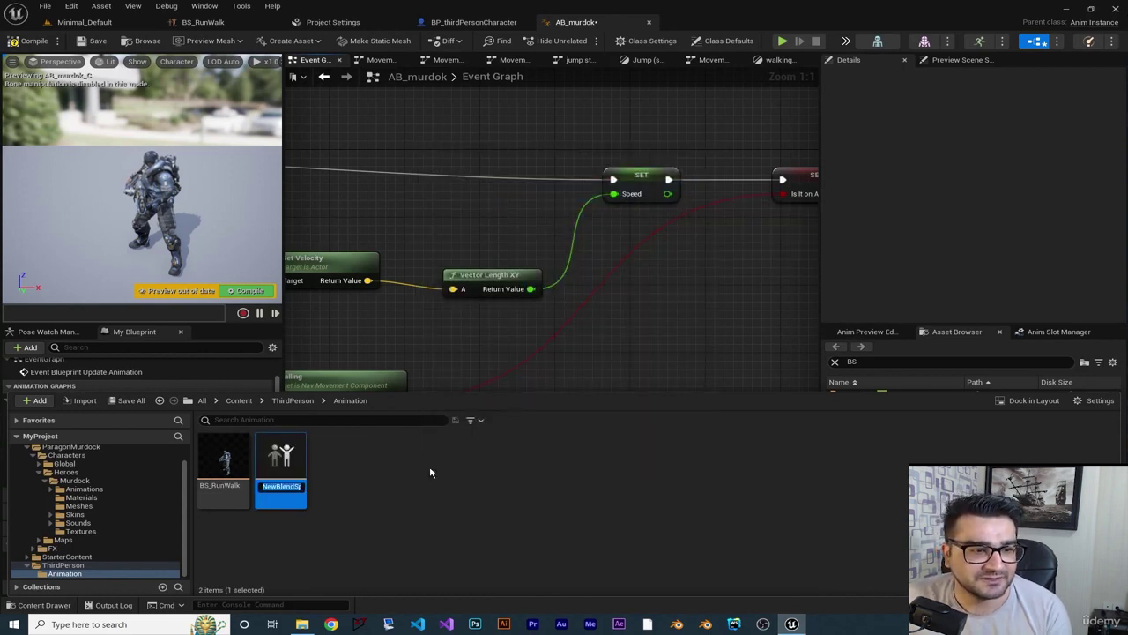
- Name the new blend space asset BS2_RunWalk
type("BS2_")
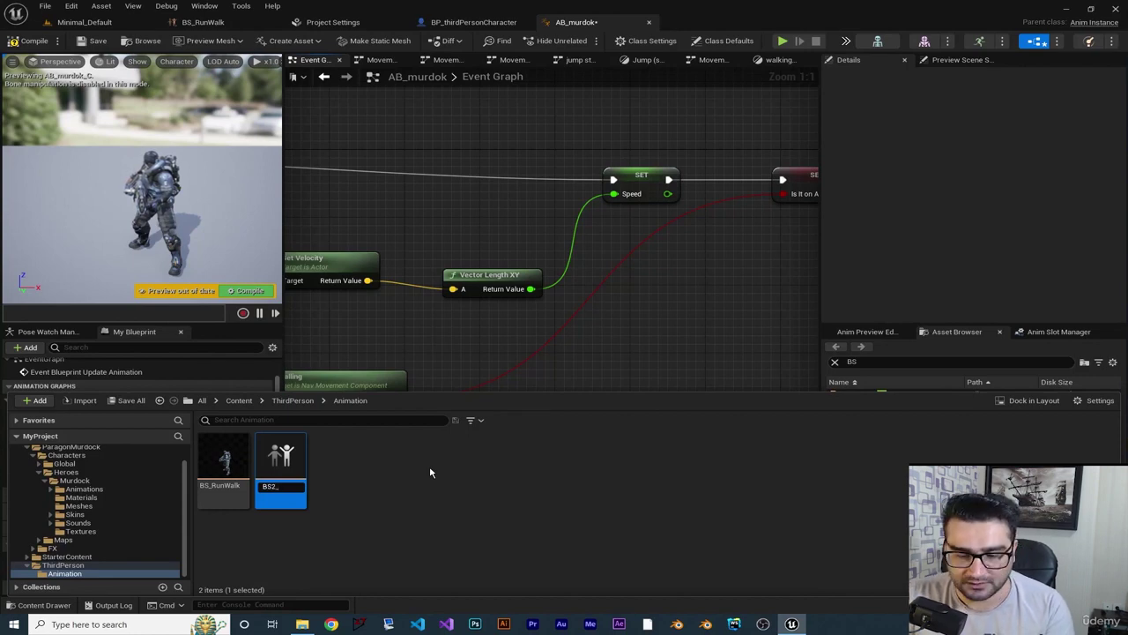
type("runWalk")
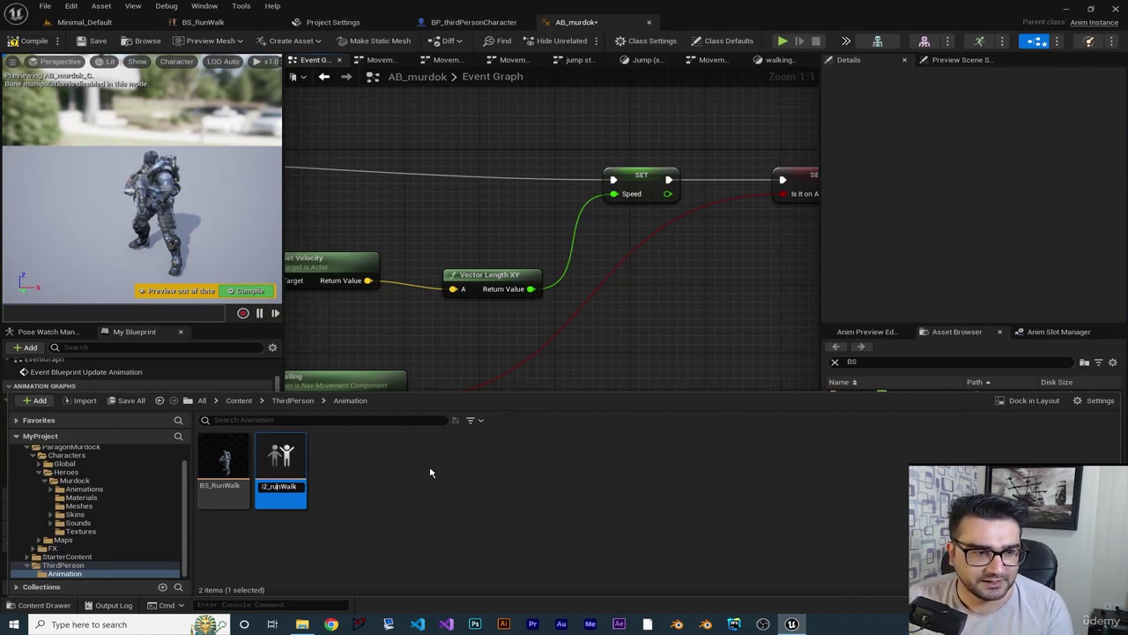
key("Left")
key("Left")
key("Left")
key("Left")
key("Left")
key("Left")
key("Left")
key("BackSpace")
type("R")
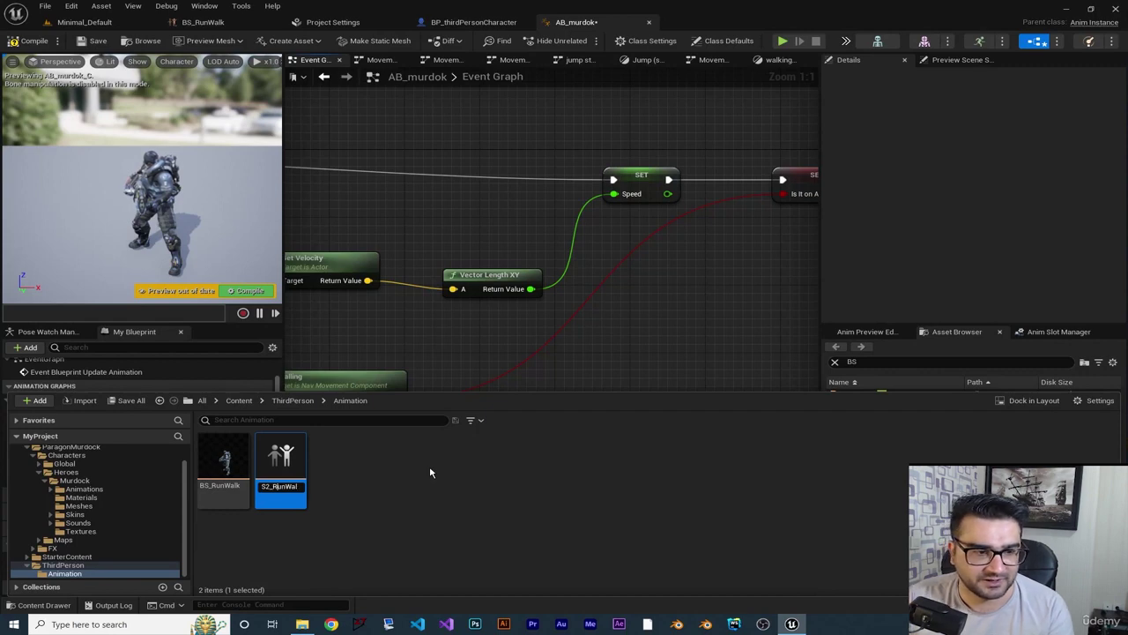
key("Return")
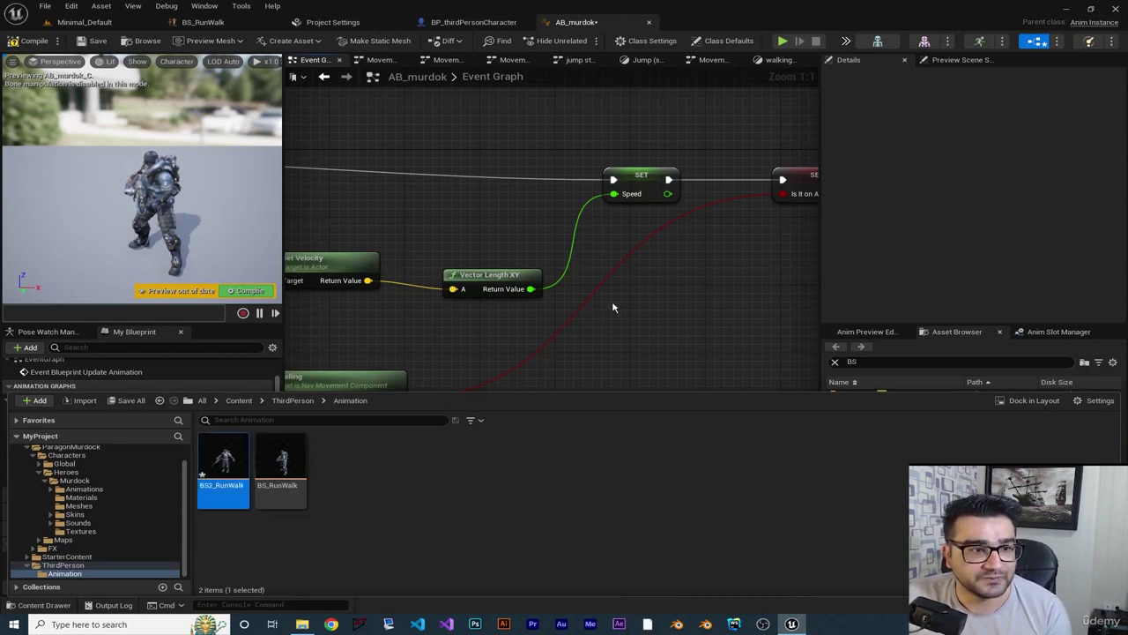
- Open BS2_RunWalk, name its vertical axis Speed and set that axis's maximum value to 400
double_click(224, 460)
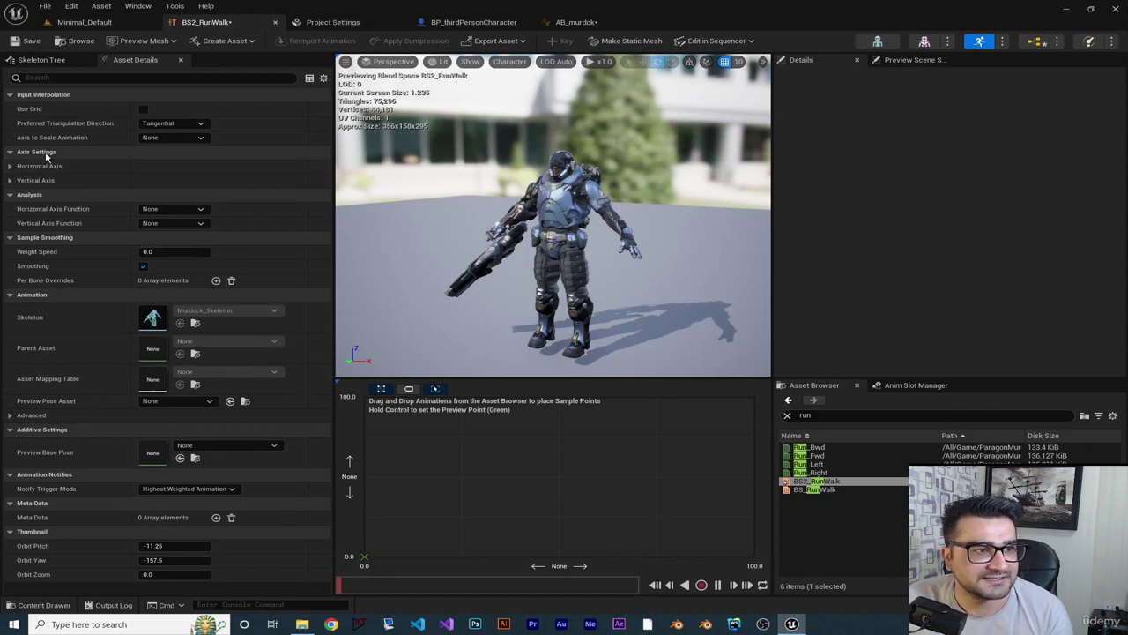
left_click(9, 180)
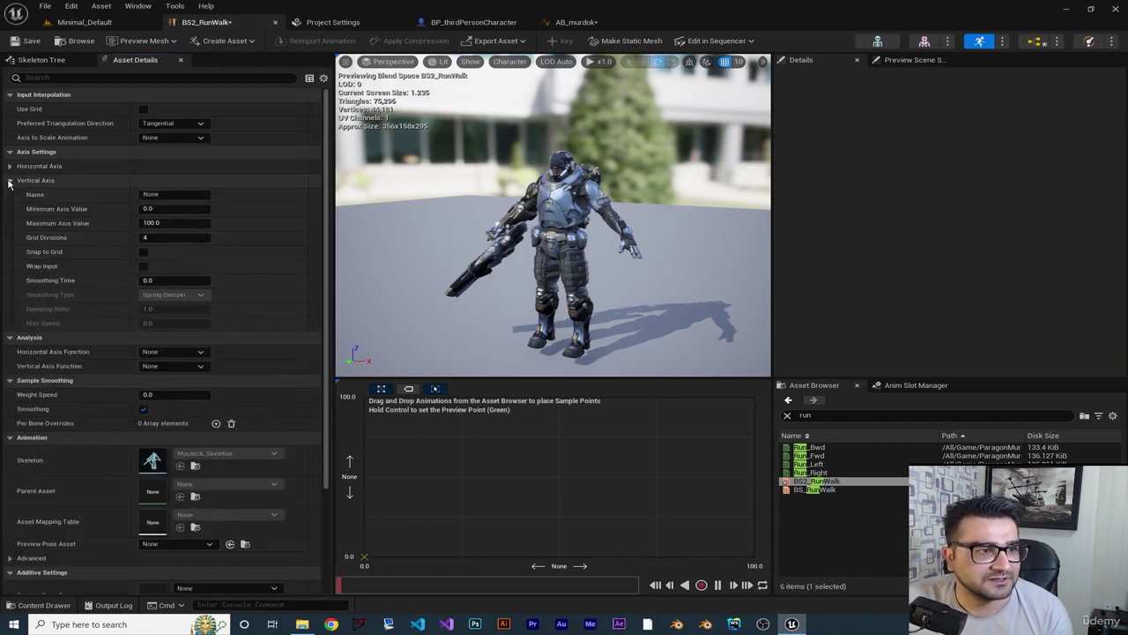
left_click(128, 195)
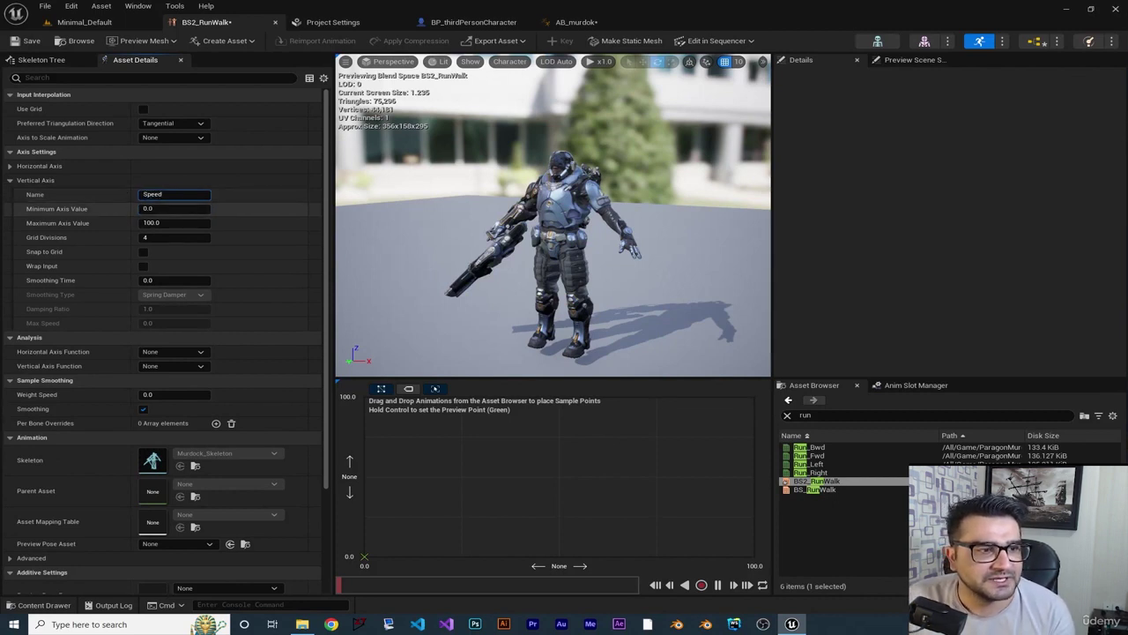
key("Tab")
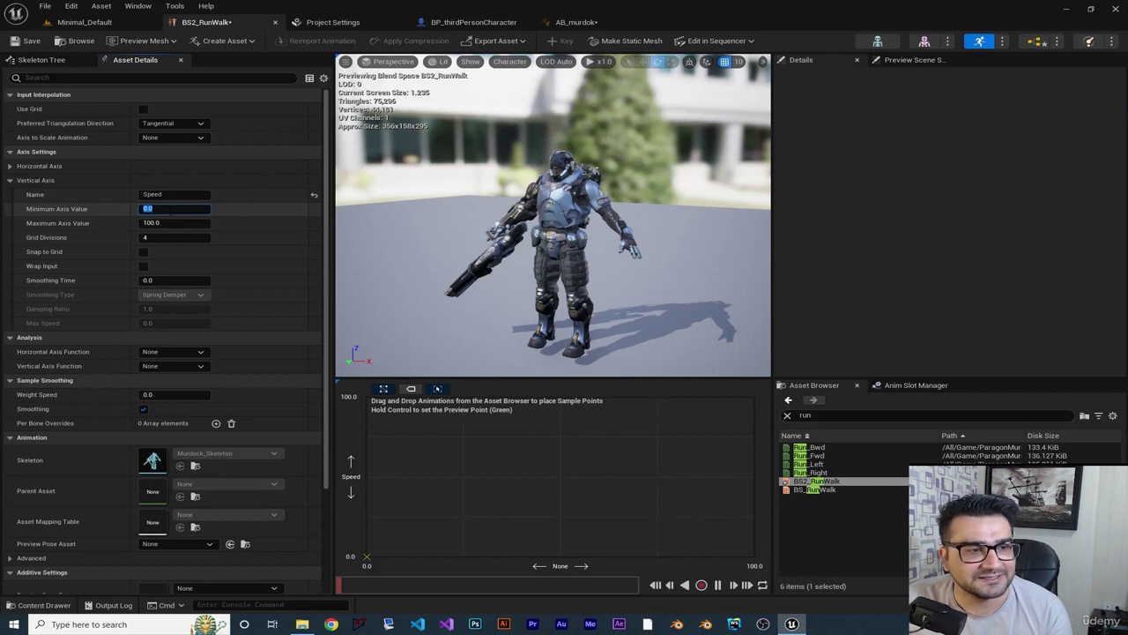
key("Tab")
type("4")
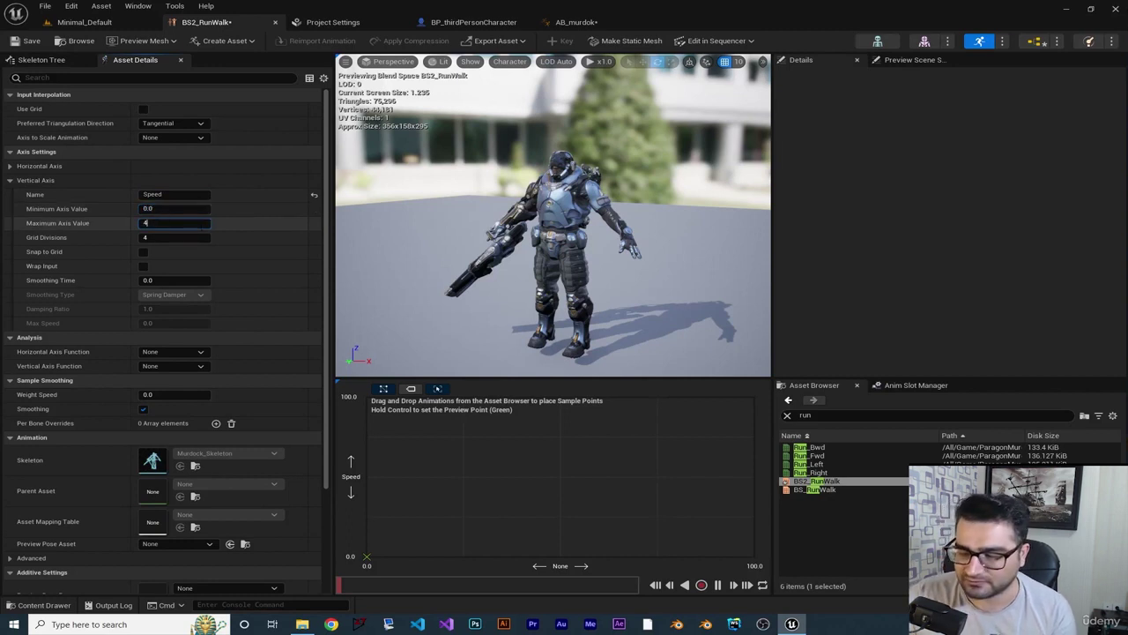
type("00")
key("Return")
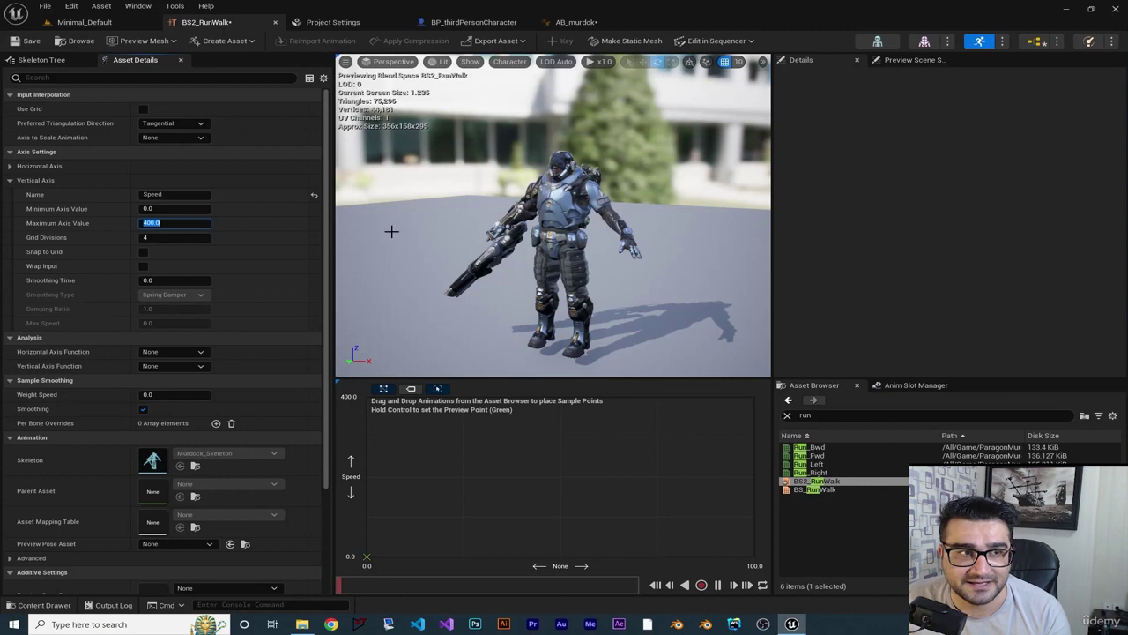
- Play the Minimal_Default level and walk the character forward to check its movement
left_click(88, 23)
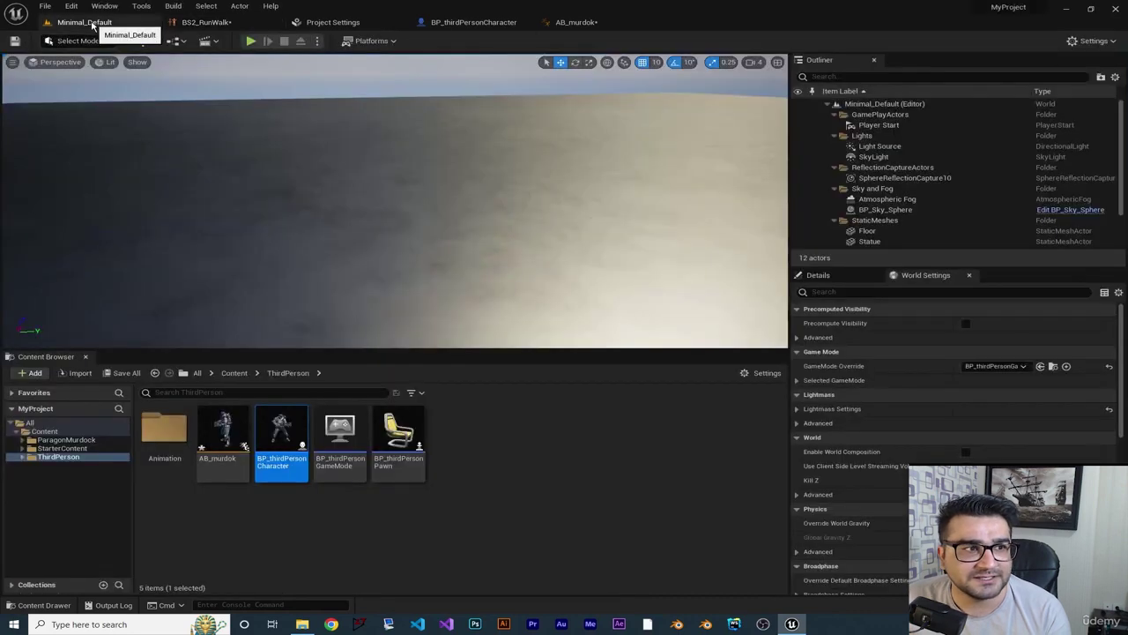
left_click(251, 41)
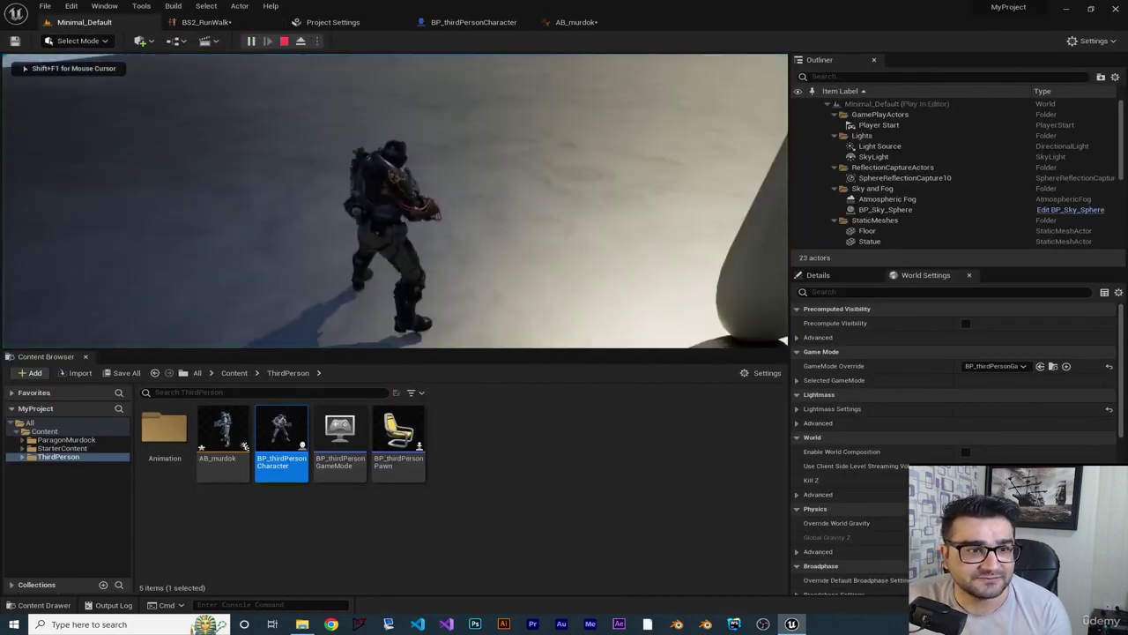
key("w")
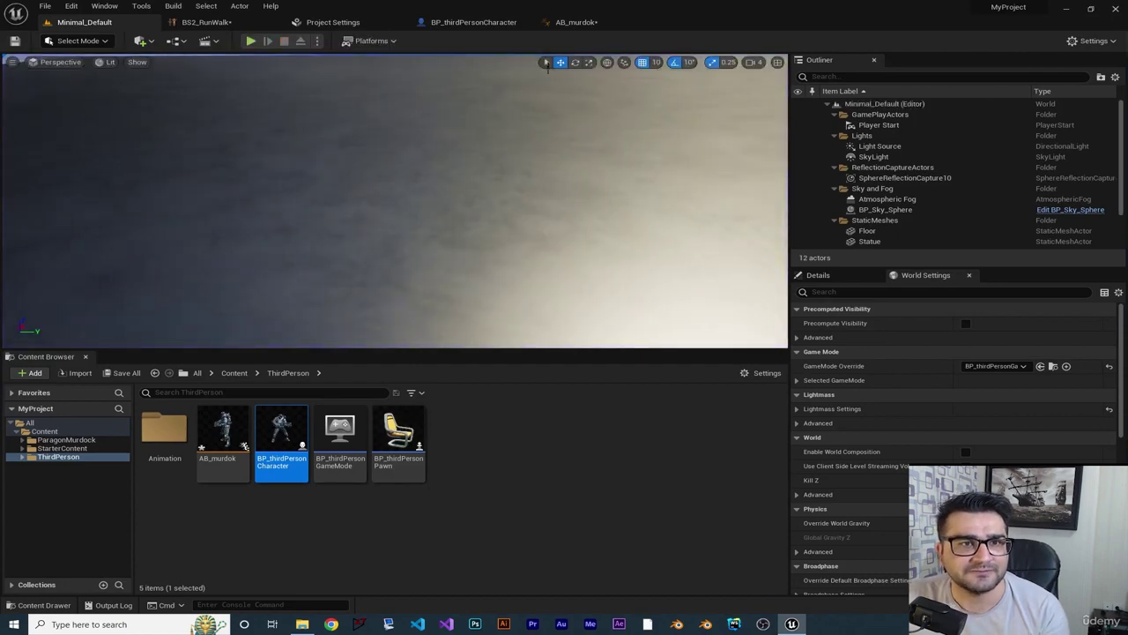
left_click(577, 22)
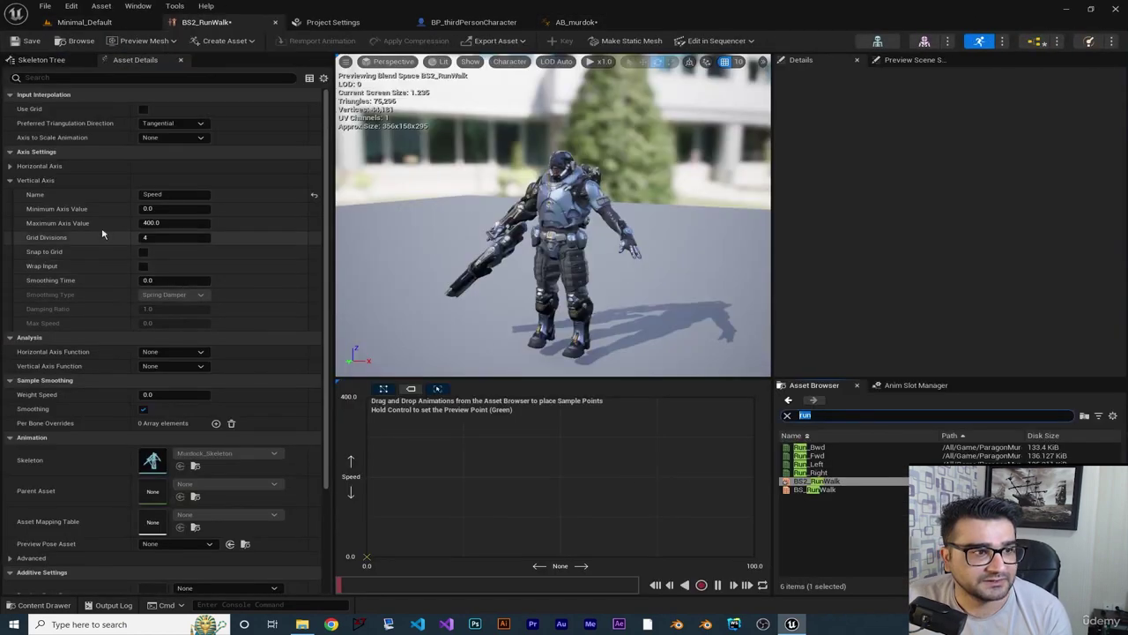
- Name the BS2_RunWalk horizontal axis Direction and set its range from -180 to 180
left_click(10, 166)
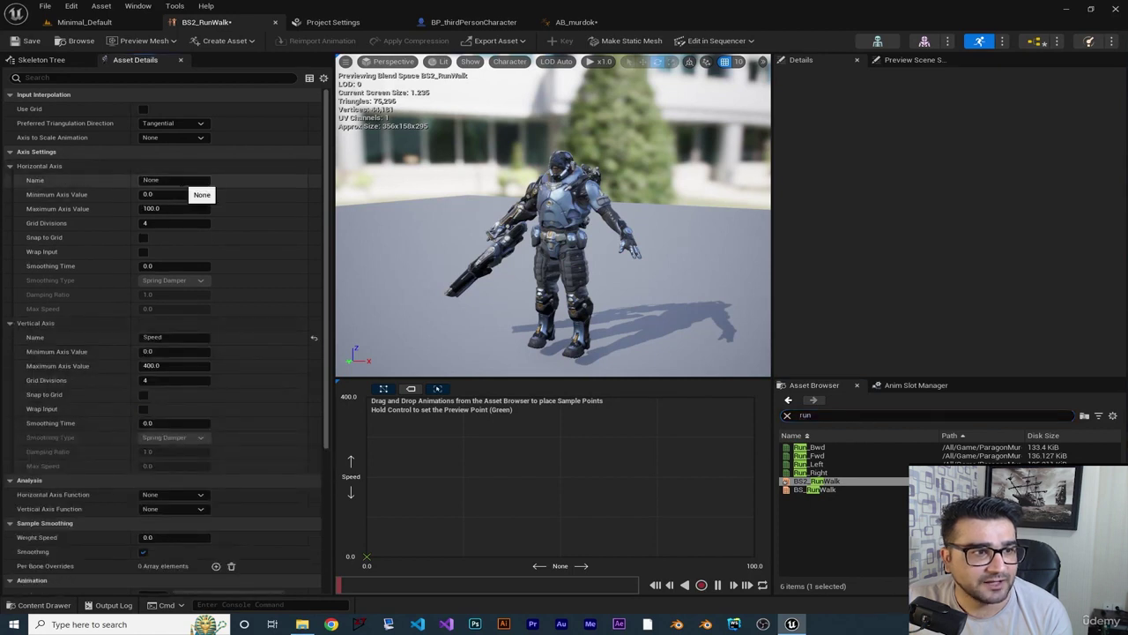
left_click(172, 180)
type("Dire")
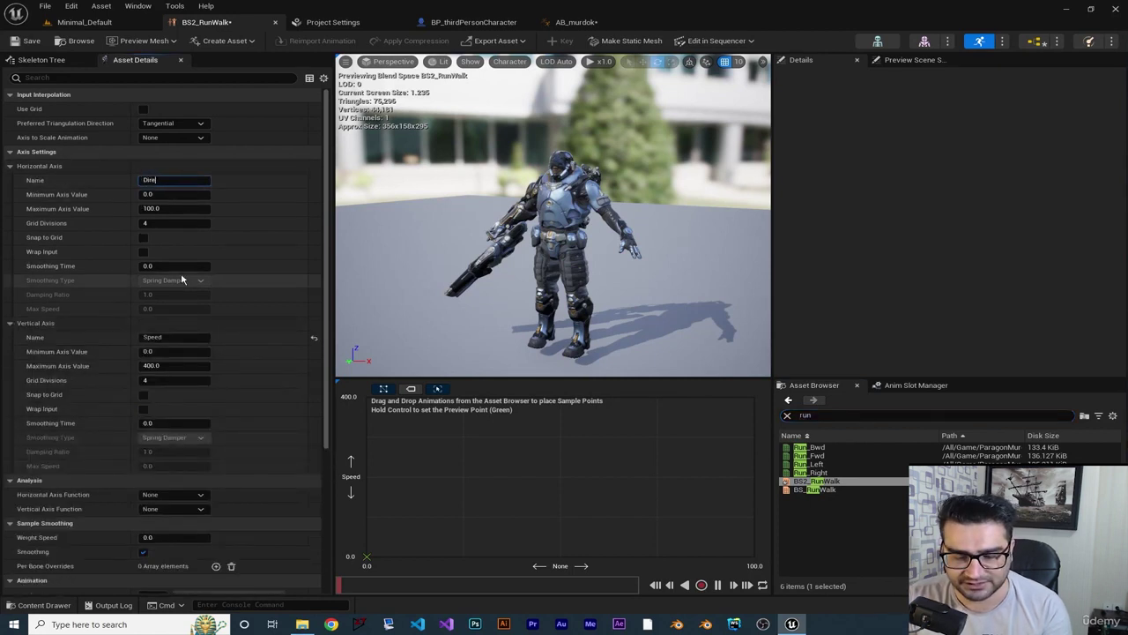
type("ction")
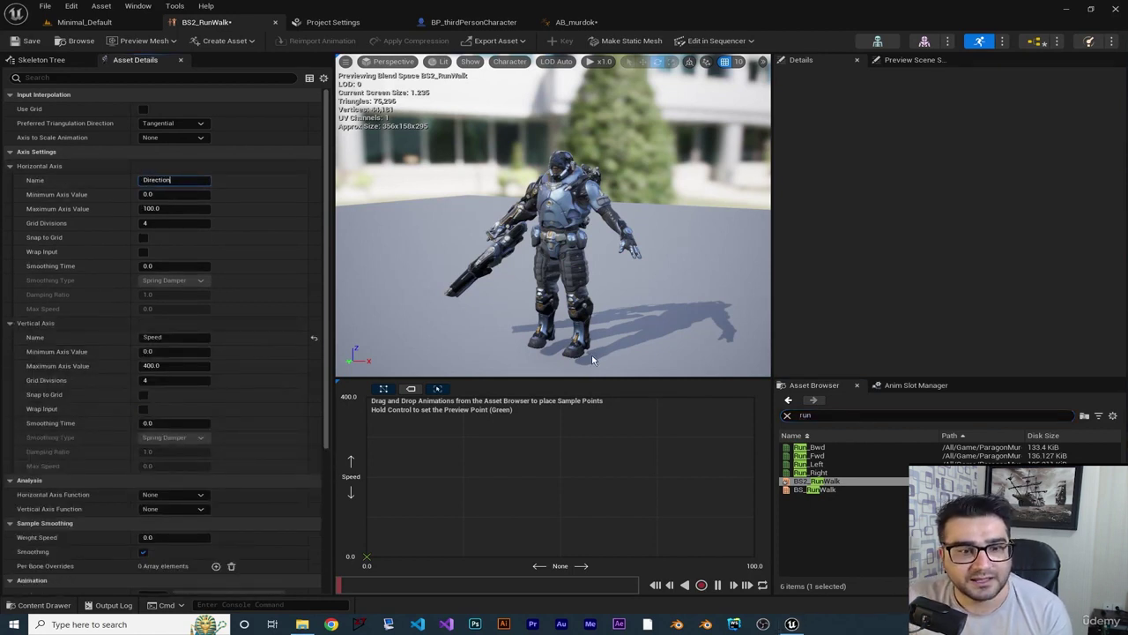
left_click(167, 195)
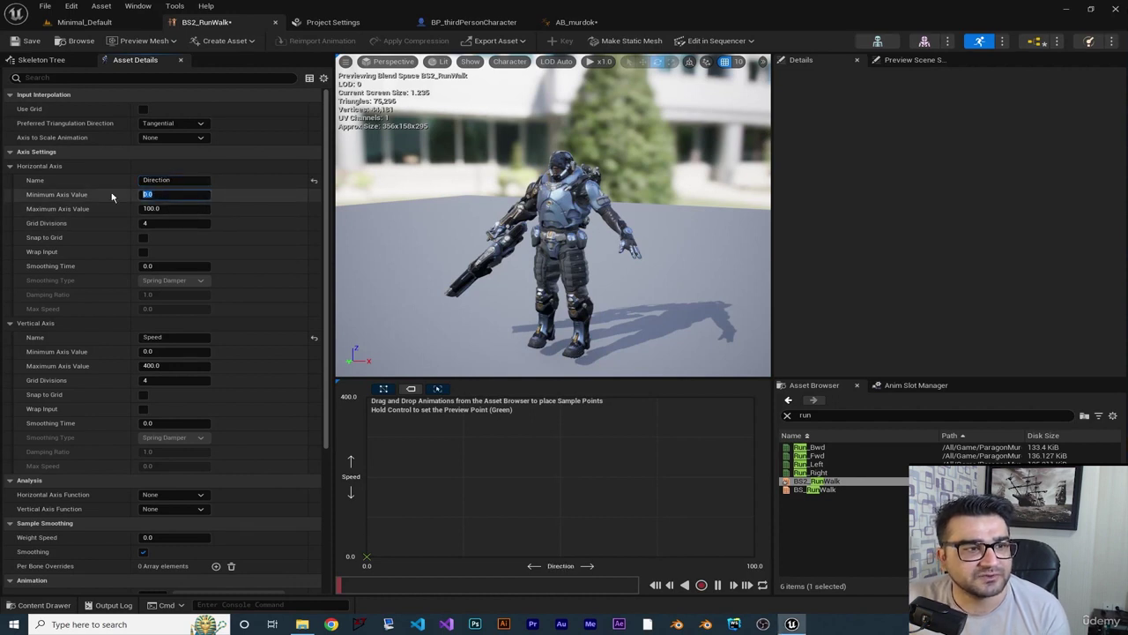
type("-1")
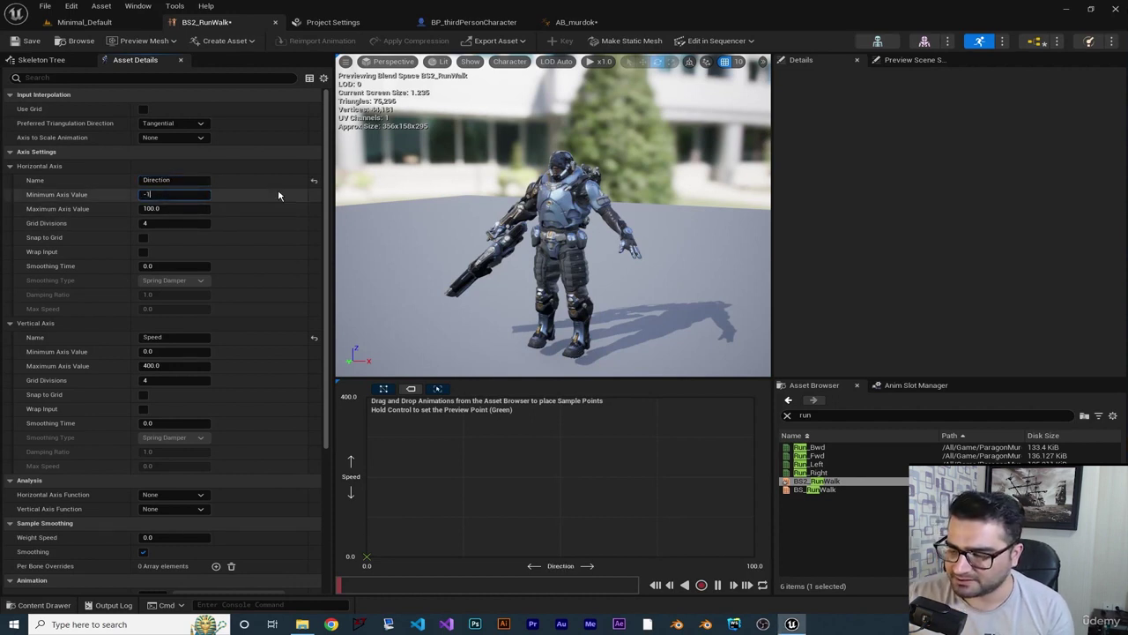
type("80")
key("Tab")
type("1")
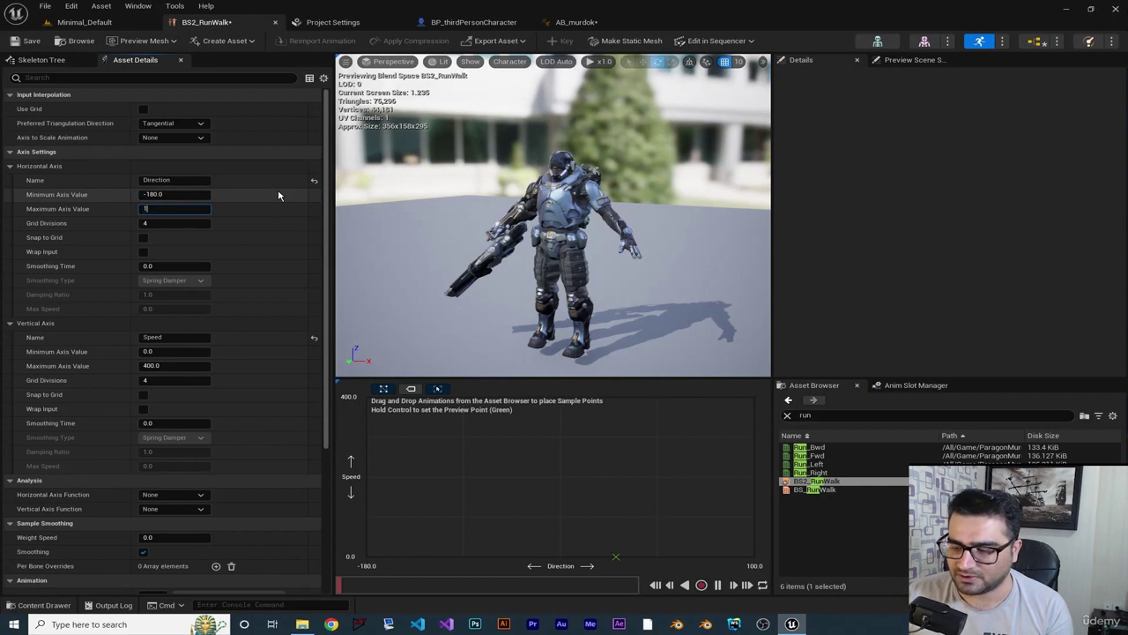
key("Return")
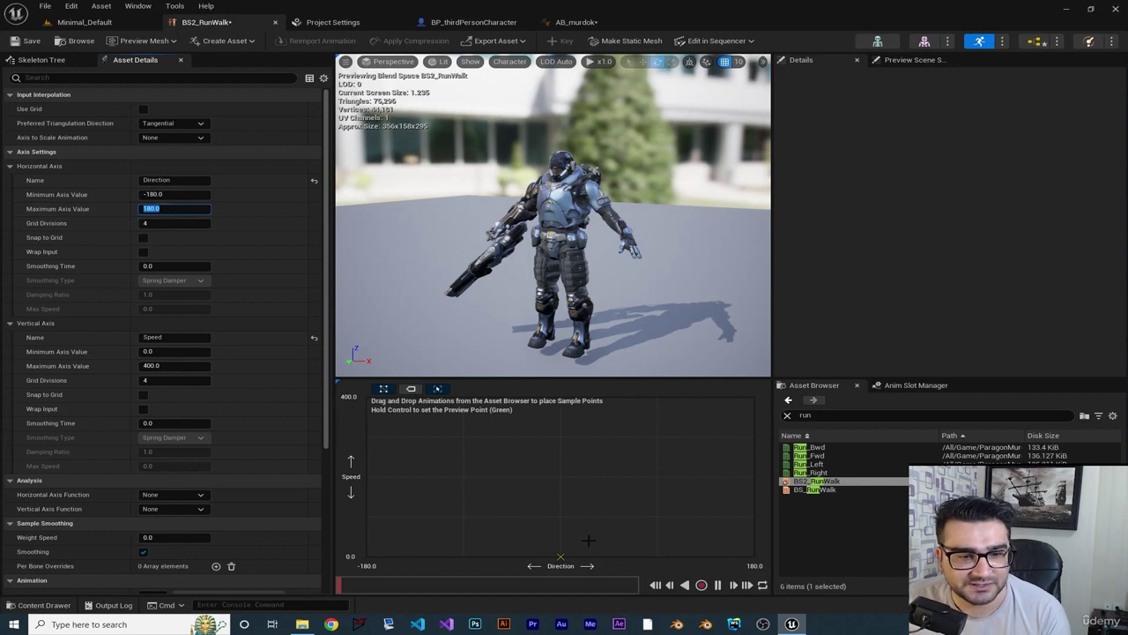
- Add the Run_Fwd animation as a sample at Direction 0 and Speed 400, with Snap to Grid enabled on both axes
left_click(859, 415)
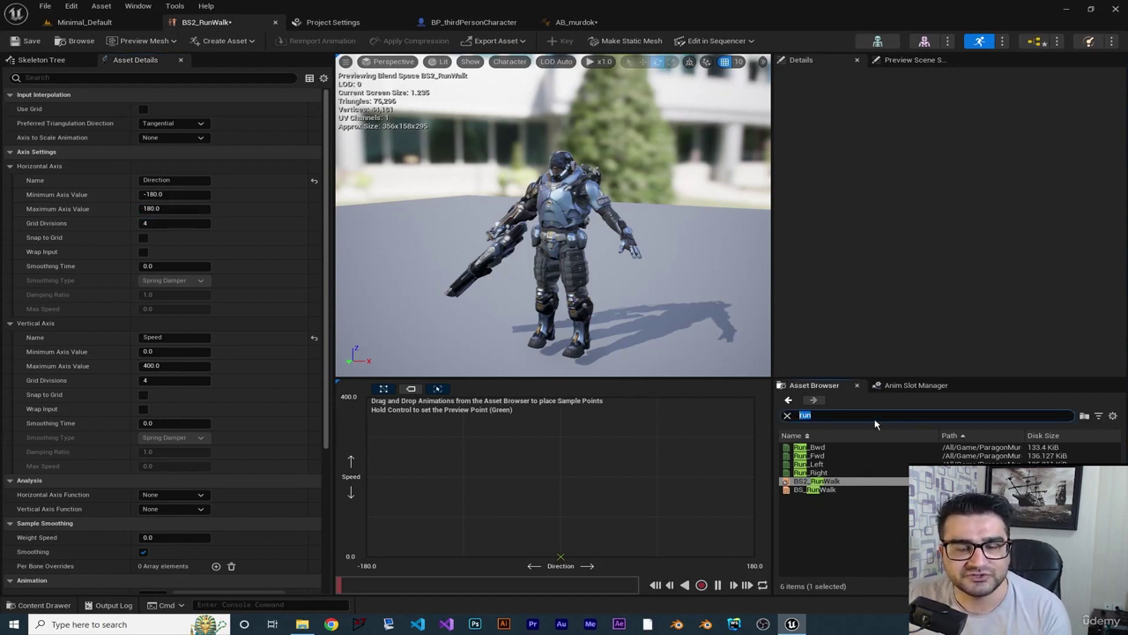
left_click(816, 457)
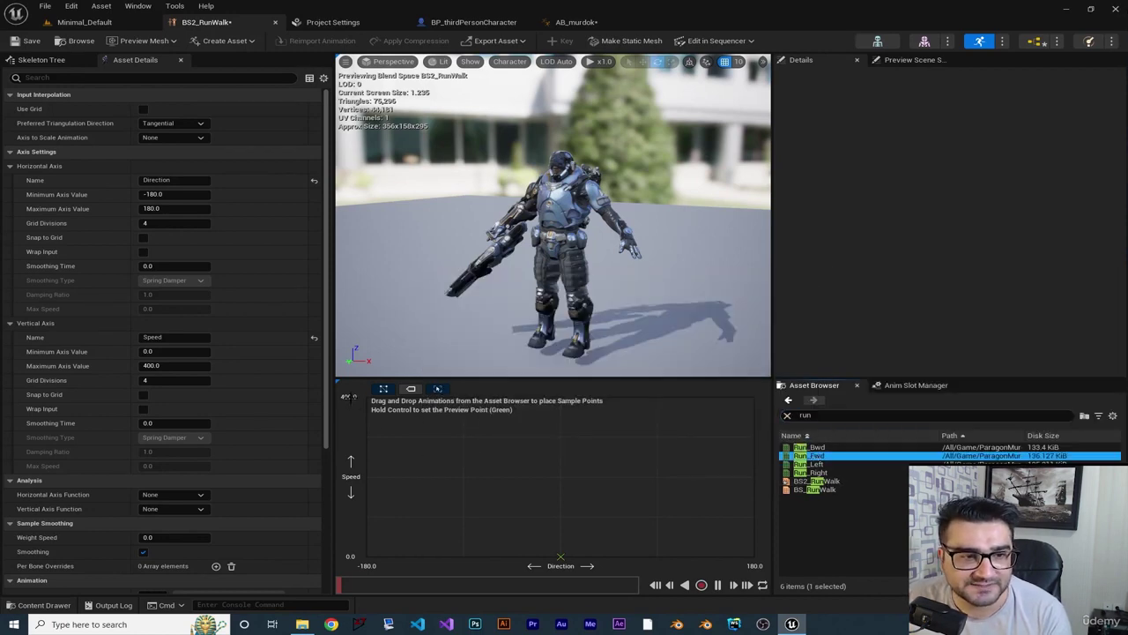
left_click_drag(809, 457, 563, 411)
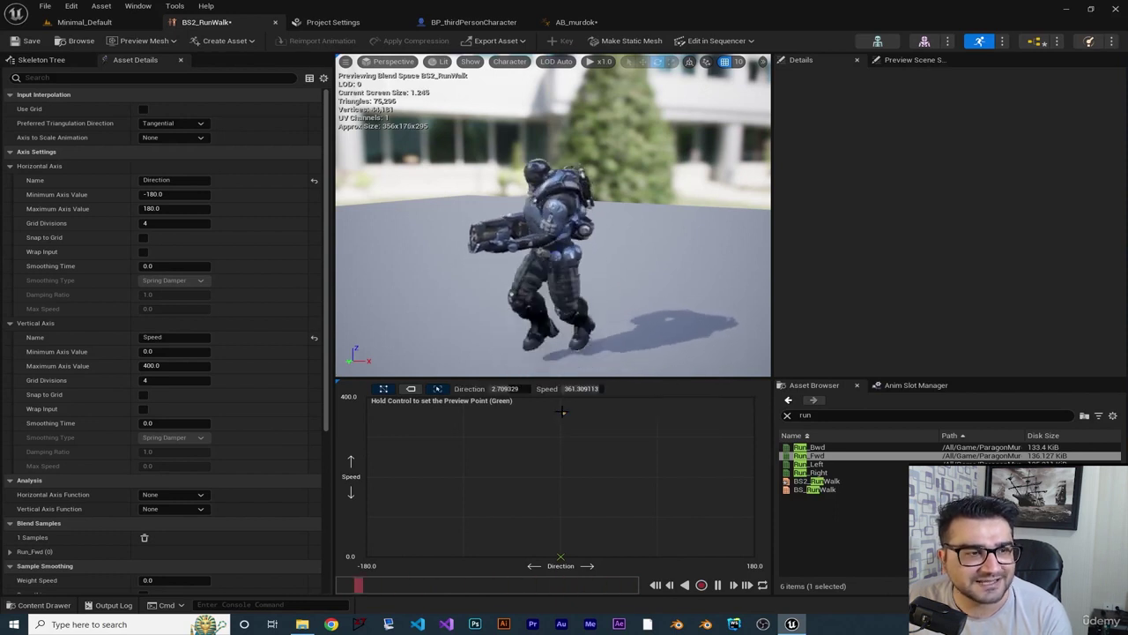
left_click(144, 238)
left_click(143, 395)
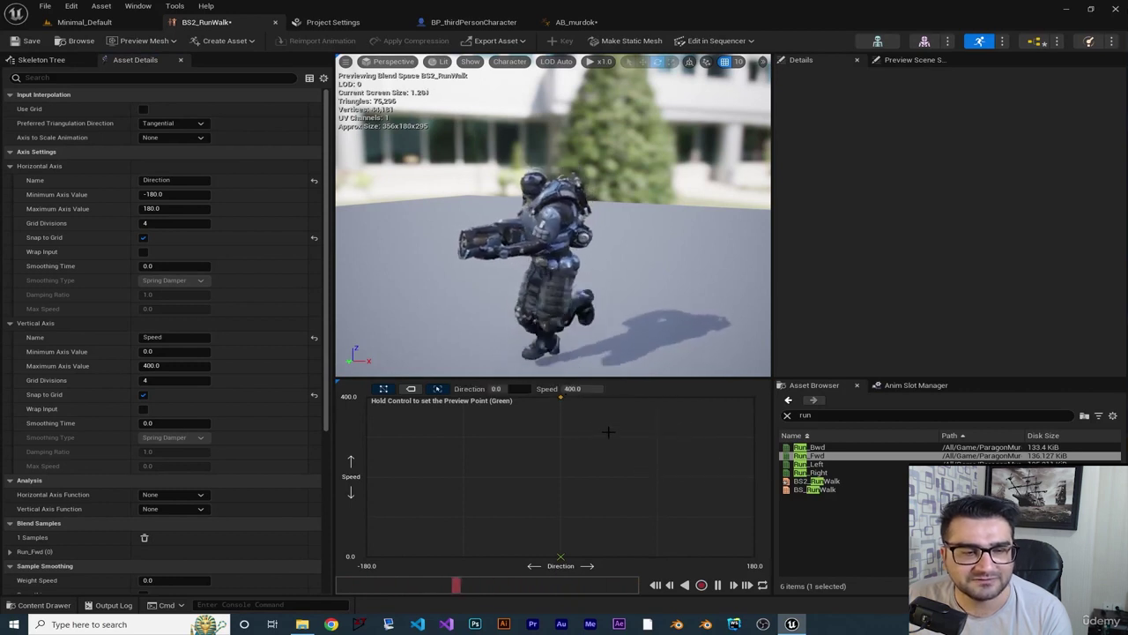
- Find the Walk_Fwd animation and add it as a sample at Direction 0, midway up the Speed axis
left_click(829, 415)
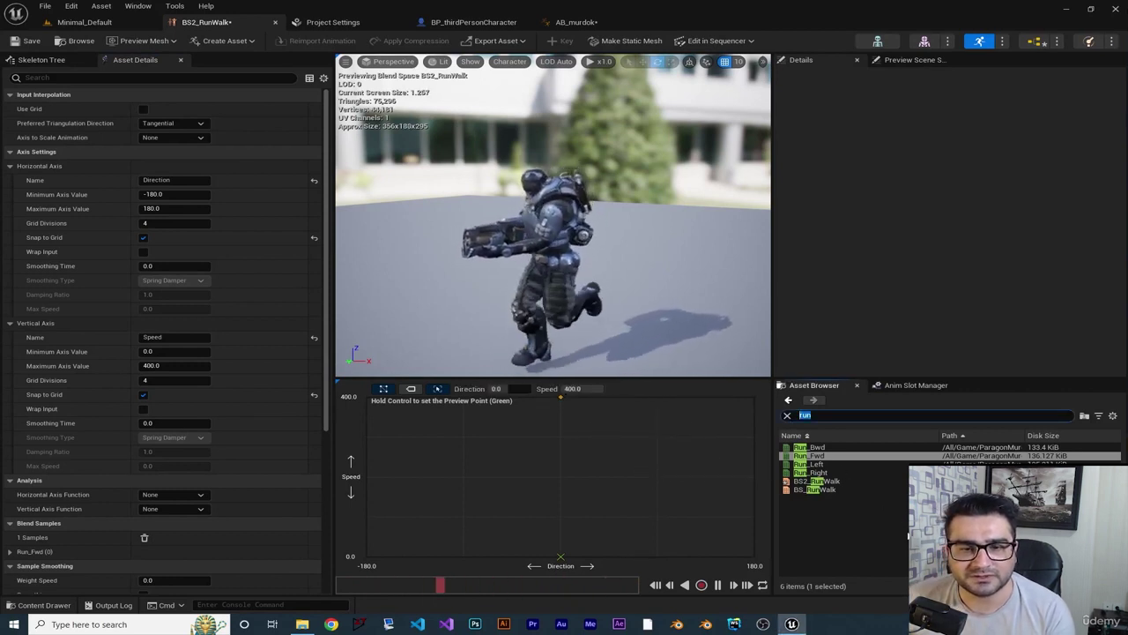
type("w")
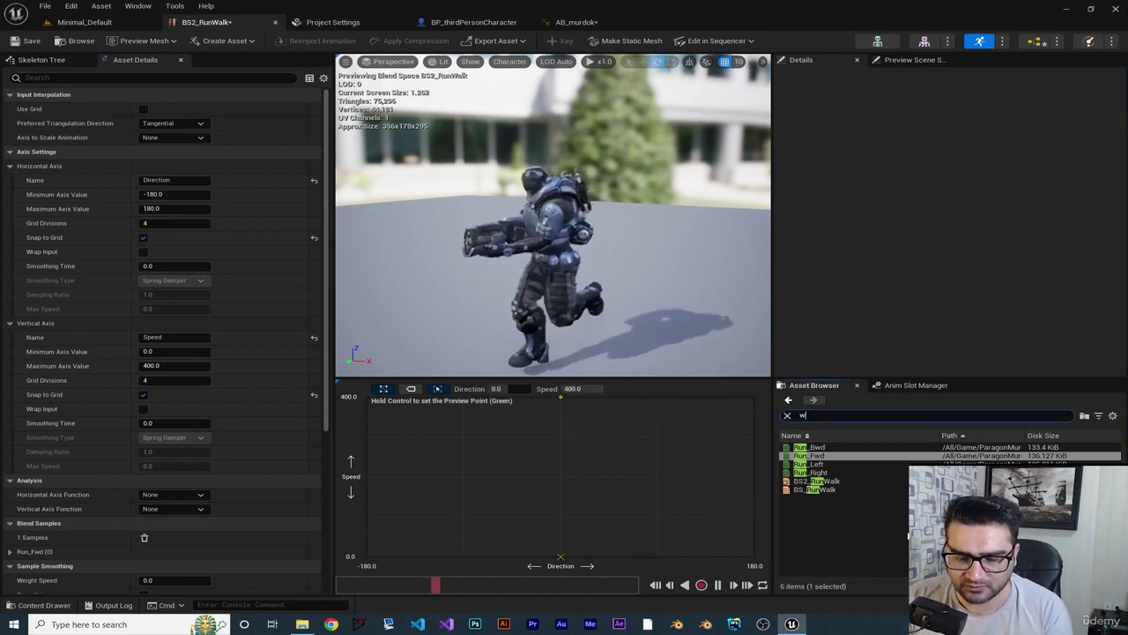
type("alk")
left_click_drag(810, 455, 561, 477)
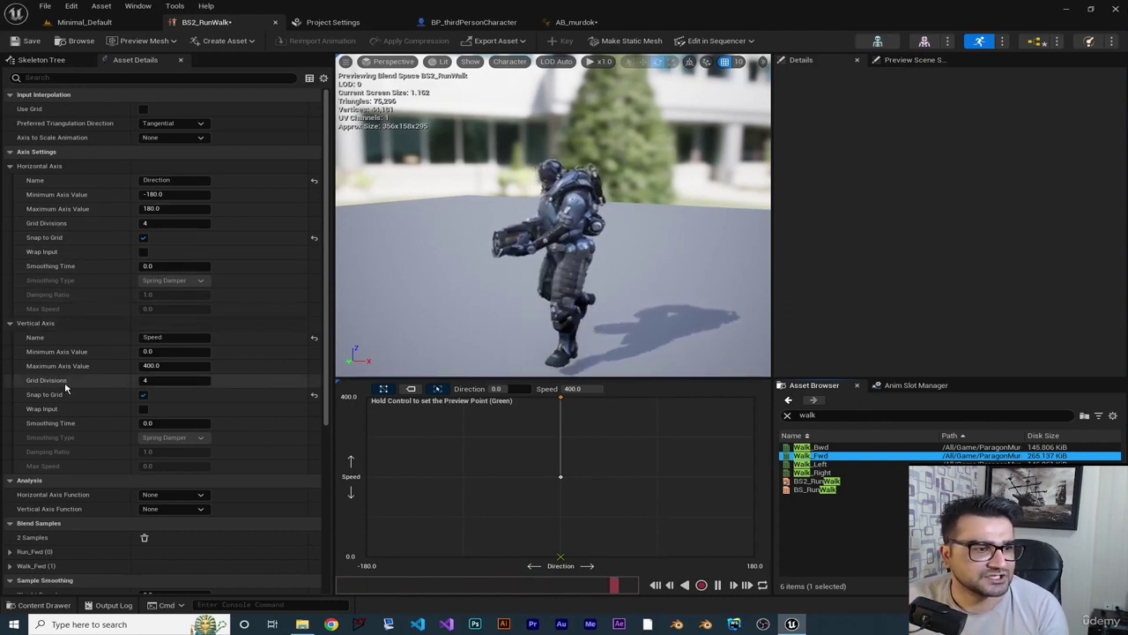
- Set the Speed axis's grid divisions to 20 and move the Walk_Fwd sample to Speed 180
left_click(173, 380)
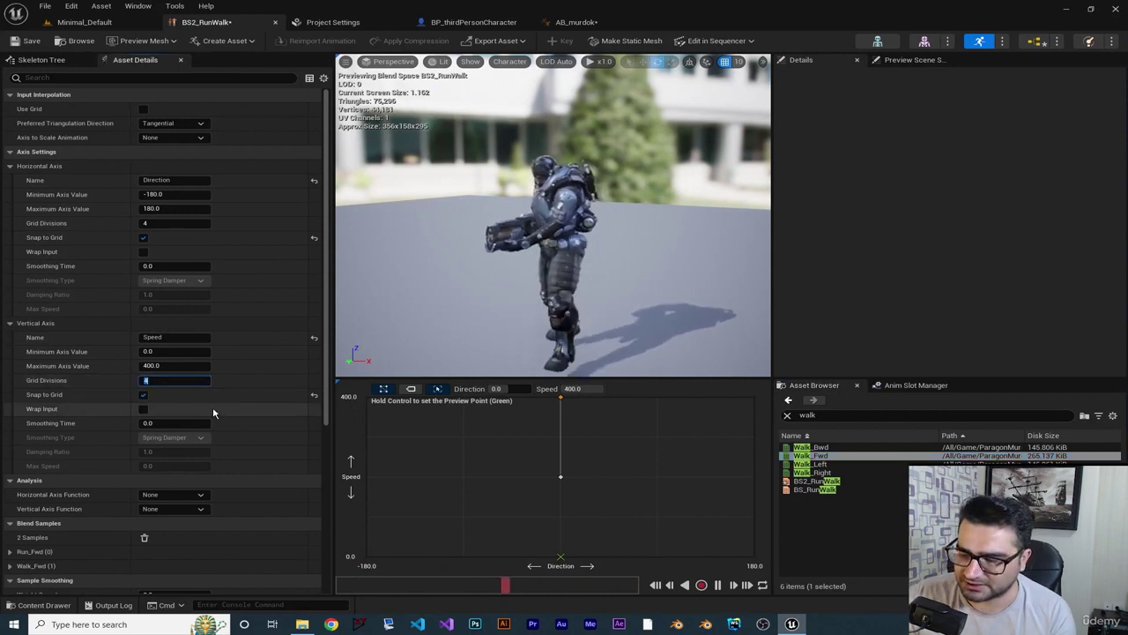
type("20")
key("Return")
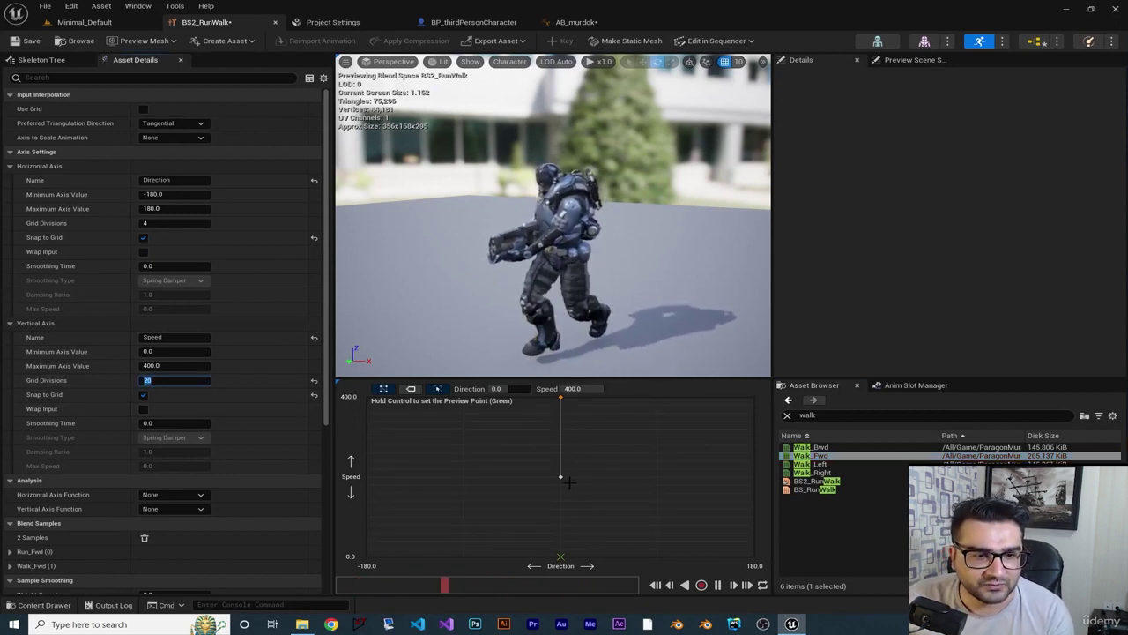
left_click_drag(561, 478, 560, 485)
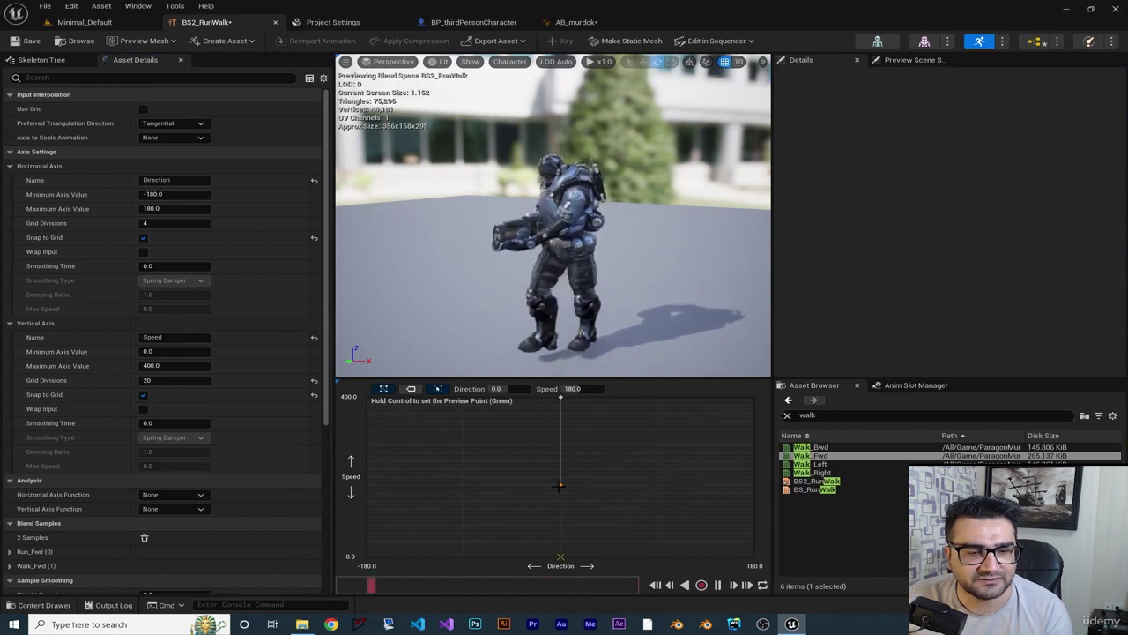
left_click(574, 389)
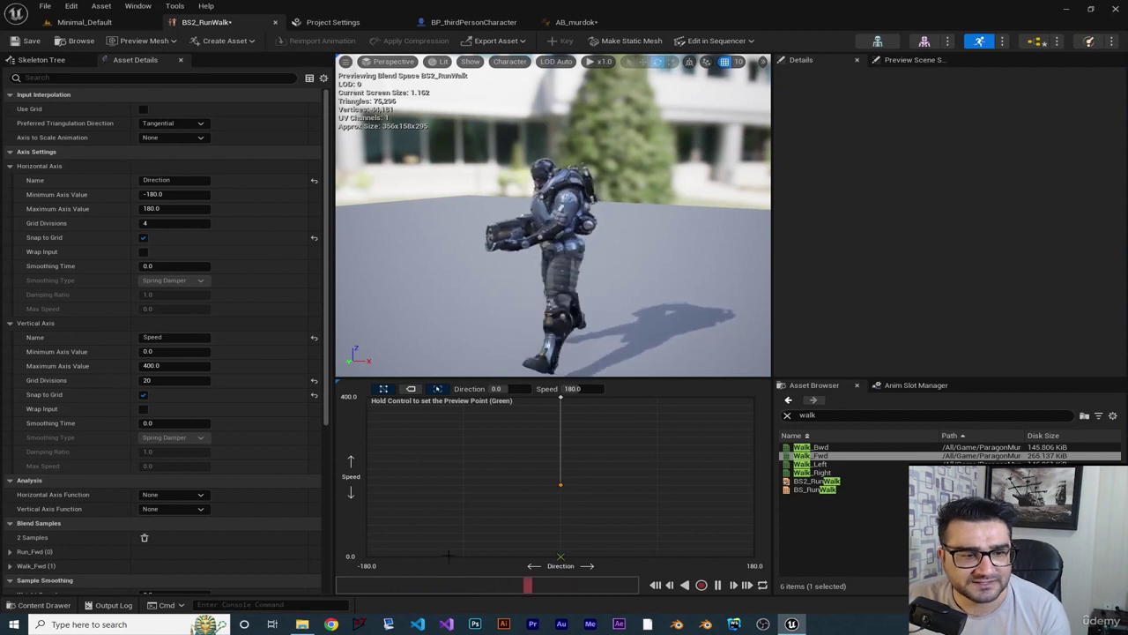
- Find the Idle animation, add it as a sample at Direction 0 and Speed 0, and save the blend space
left_click(807, 415)
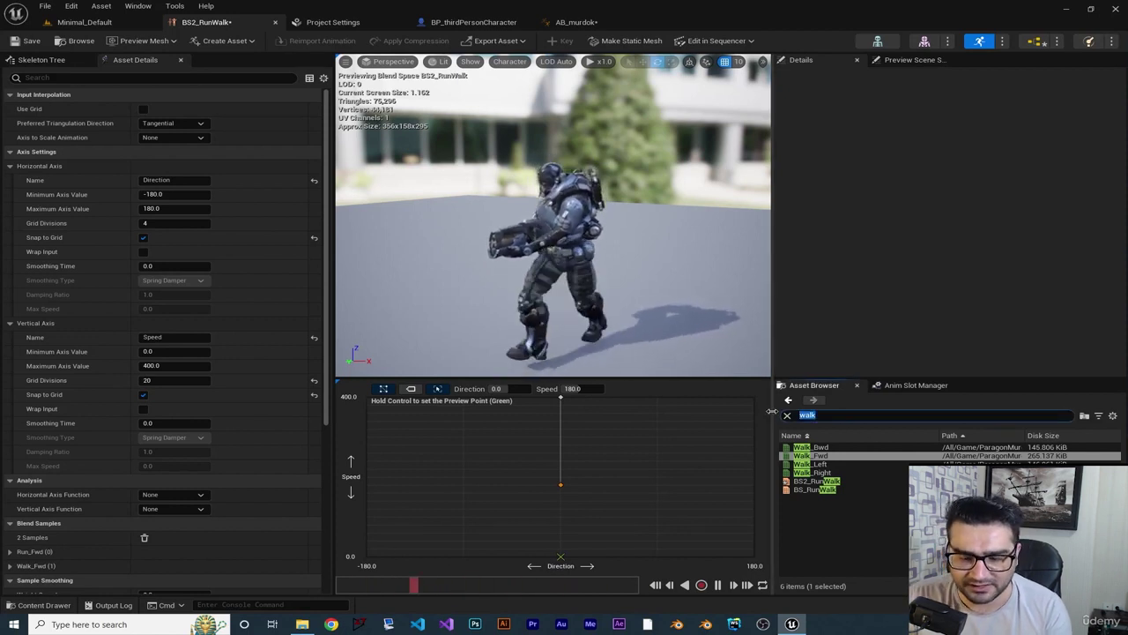
type("idle")
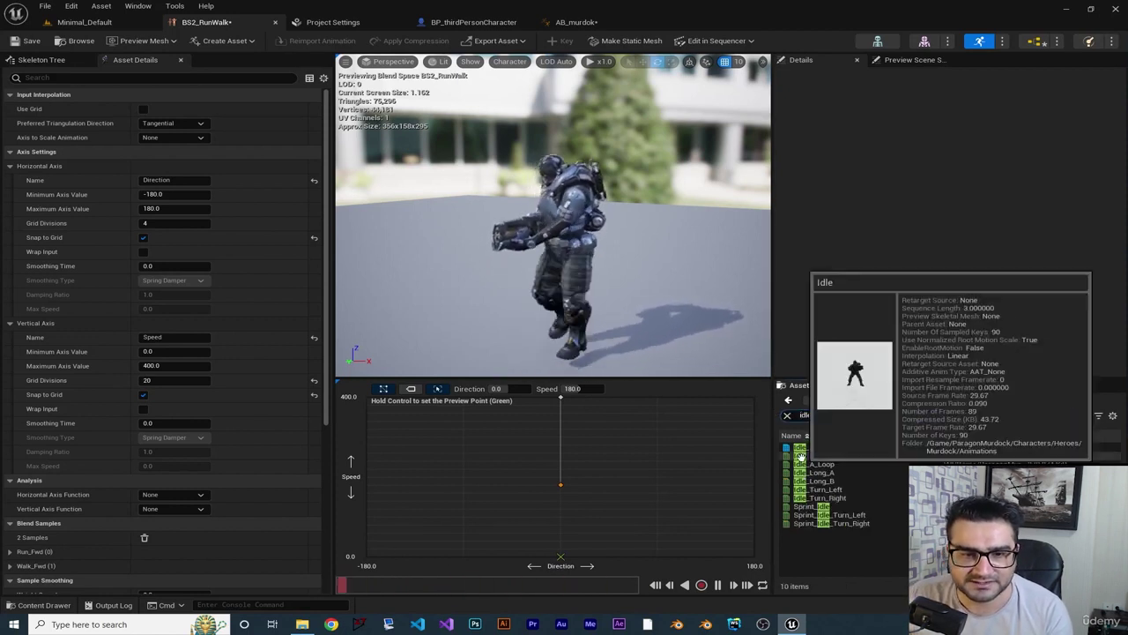
left_click_drag(802, 455, 560, 556)
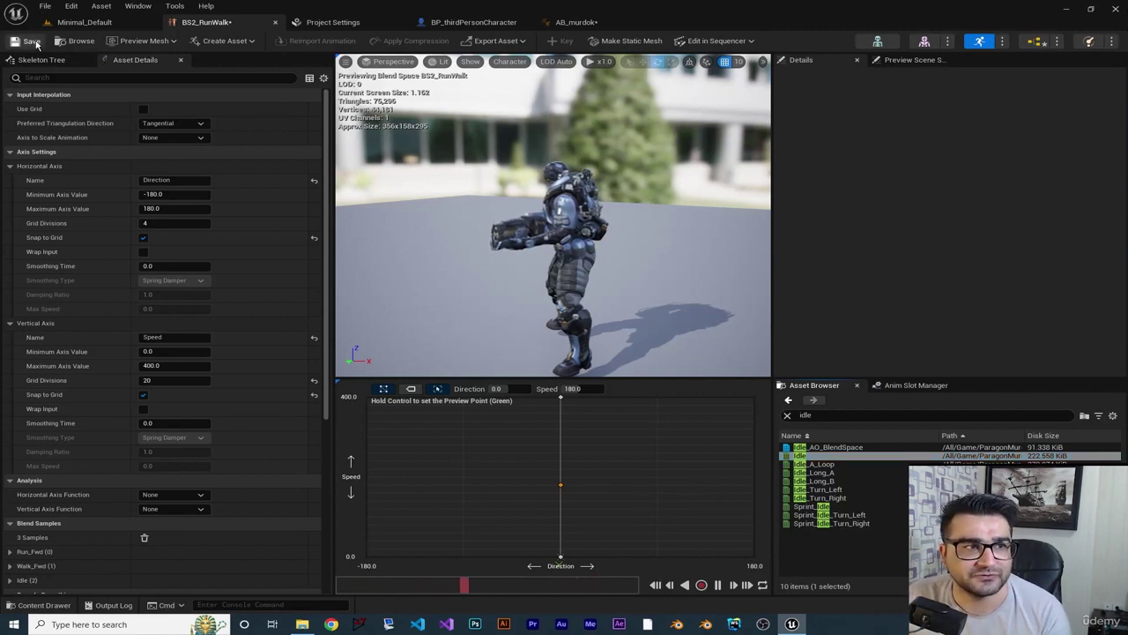
- In AB_murdok's Event Graph, move the Character Movement and Is Falling nodes to the right so they sit beneath Get Velocity and Vector Length XY
left_click(578, 22)
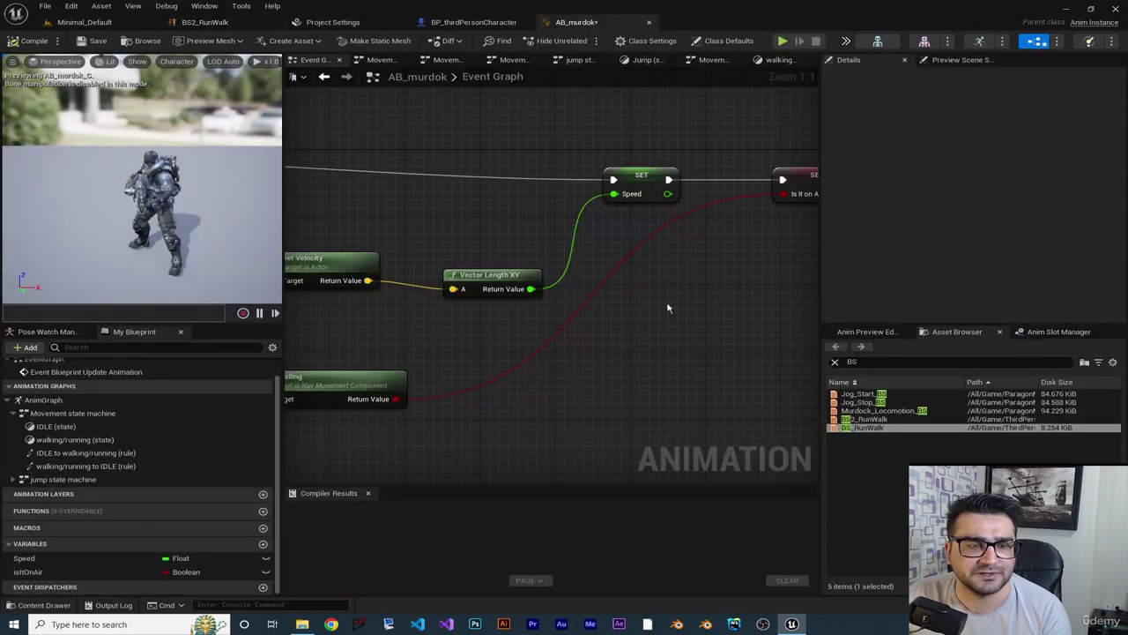
right_click_drag(667, 308, 816, 321)
right_click_drag(574, 290, 599, 241)
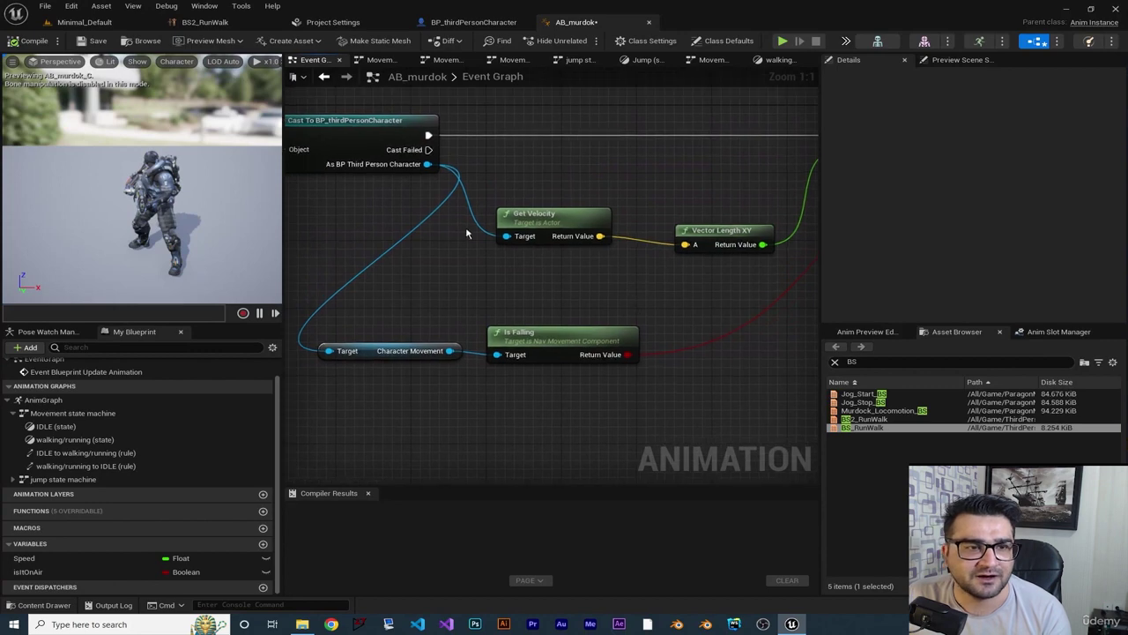
right_click_drag(644, 292, 521, 290)
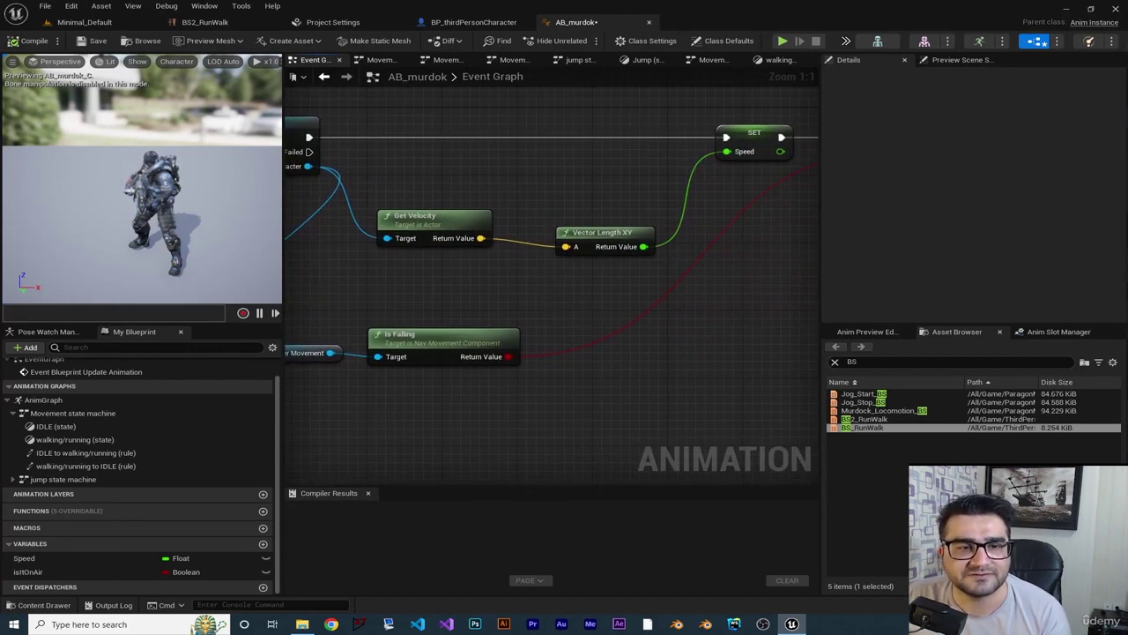
right_click_drag(722, 306, 662, 301)
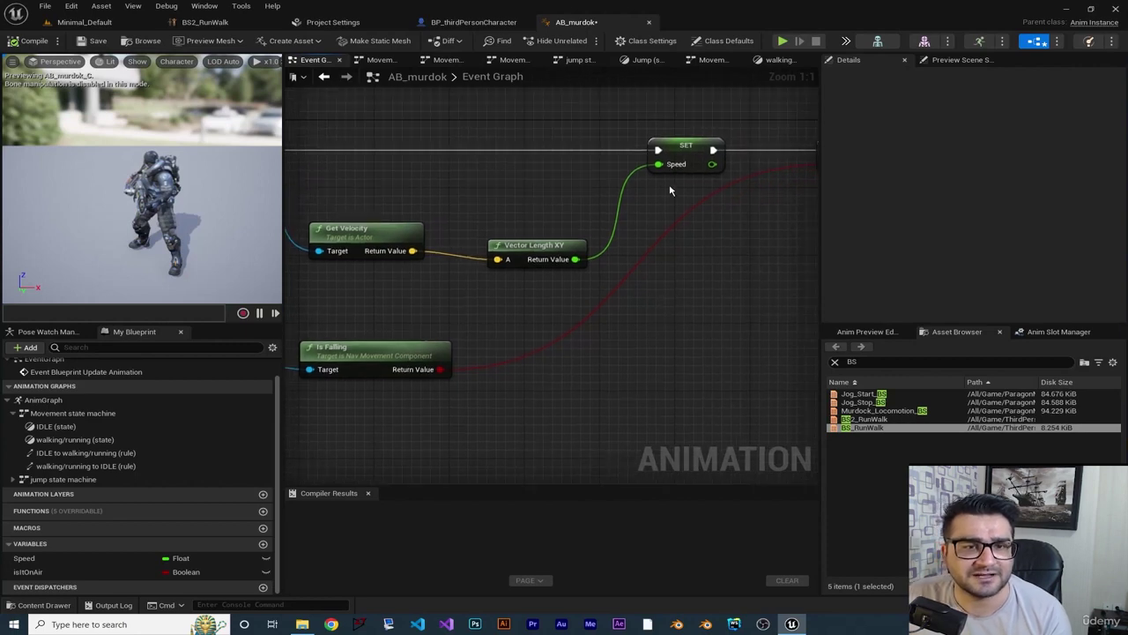
right_click_drag(571, 389, 806, 346)
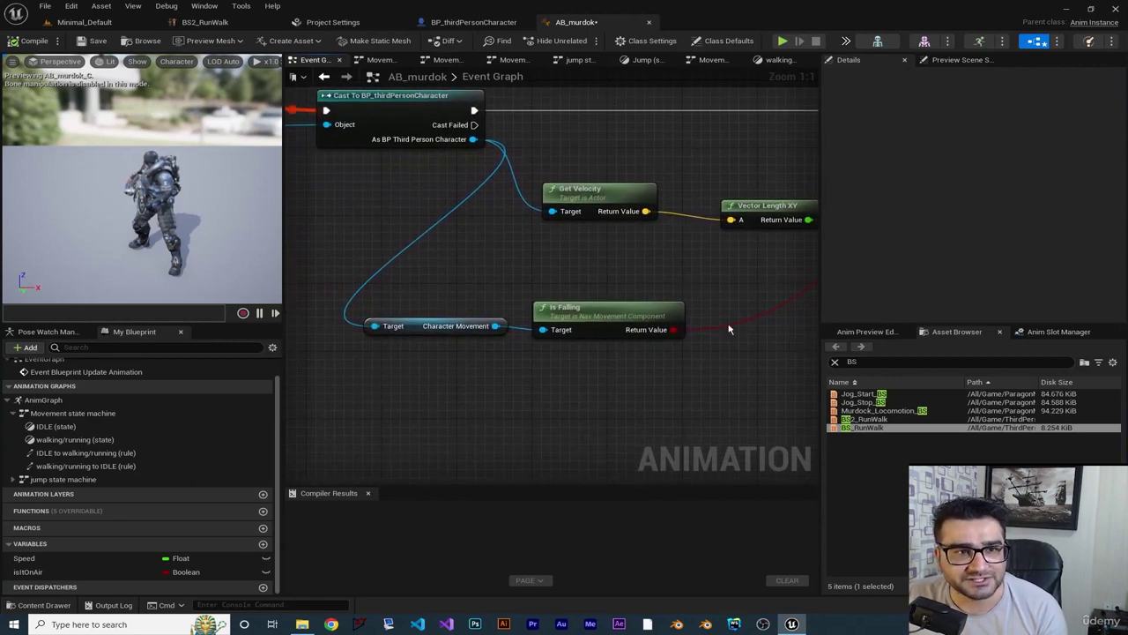
right_click_drag(736, 357, 708, 362)
left_click_drag(590, 286, 381, 379)
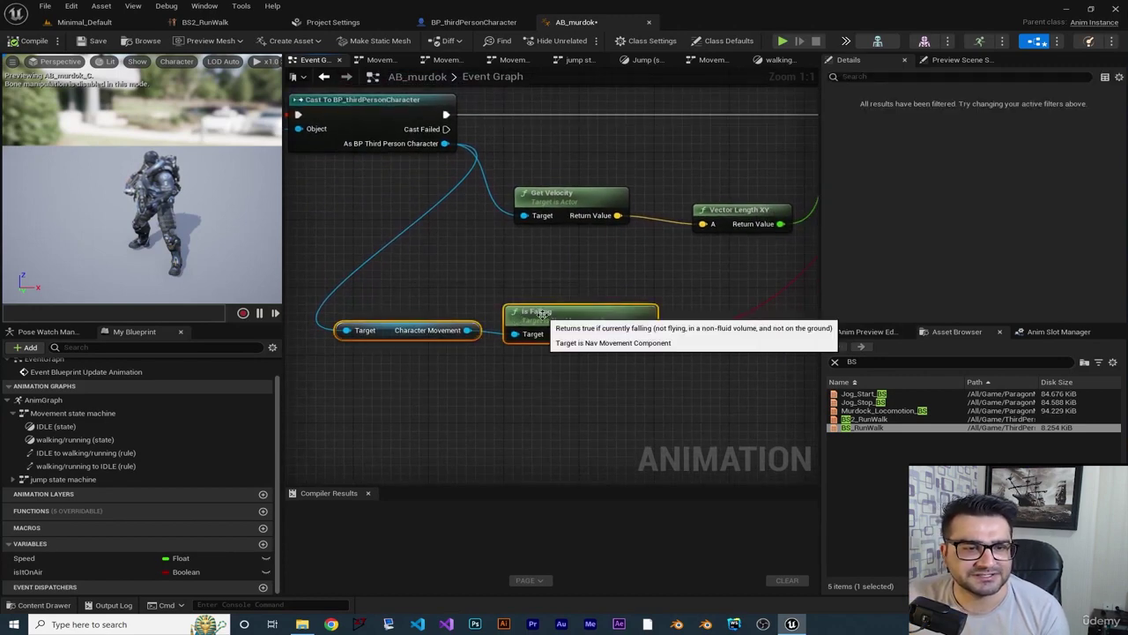
left_click_drag(541, 324, 728, 325)
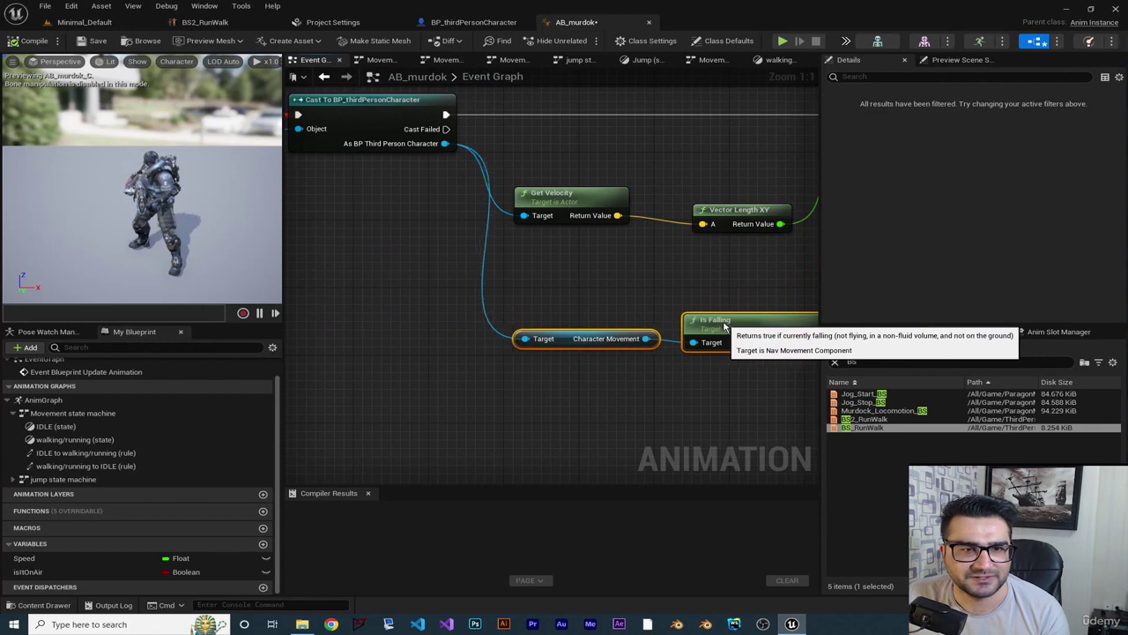
right_click_drag(622, 385, 581, 382)
left_click_drag(423, 124, 482, 404)
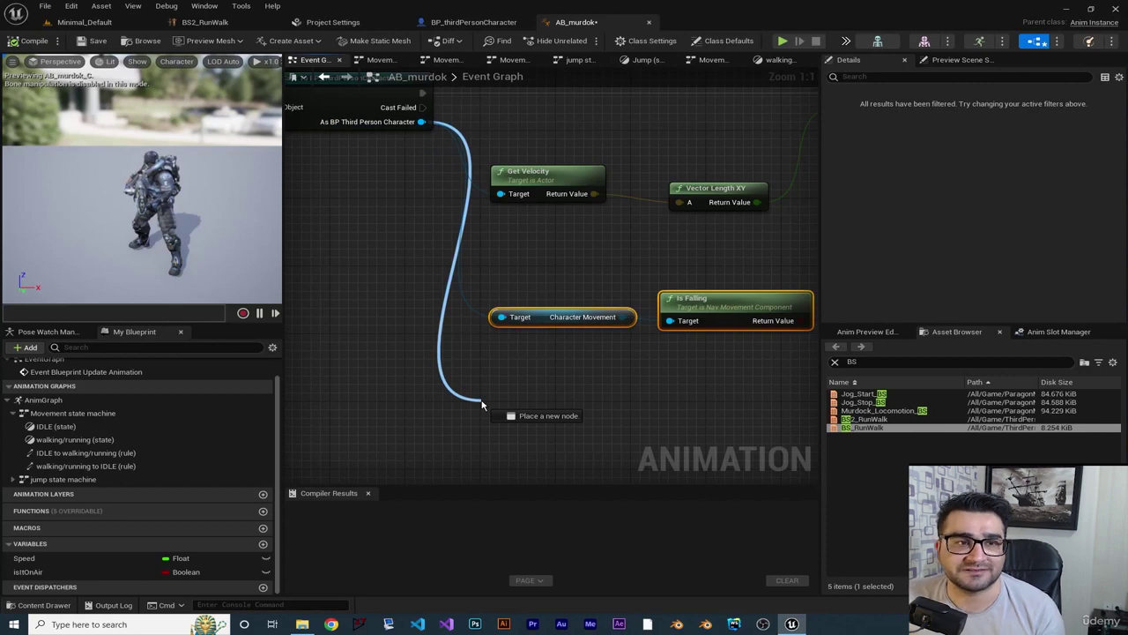
left_click_drag(482, 405, 482, 405)
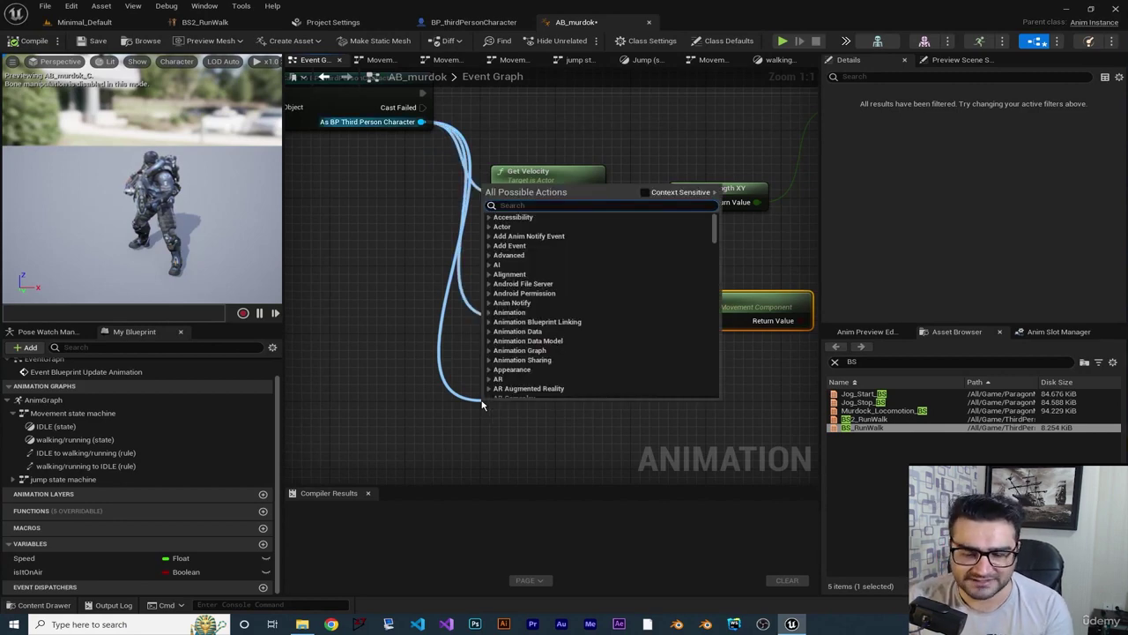
type("get dire")
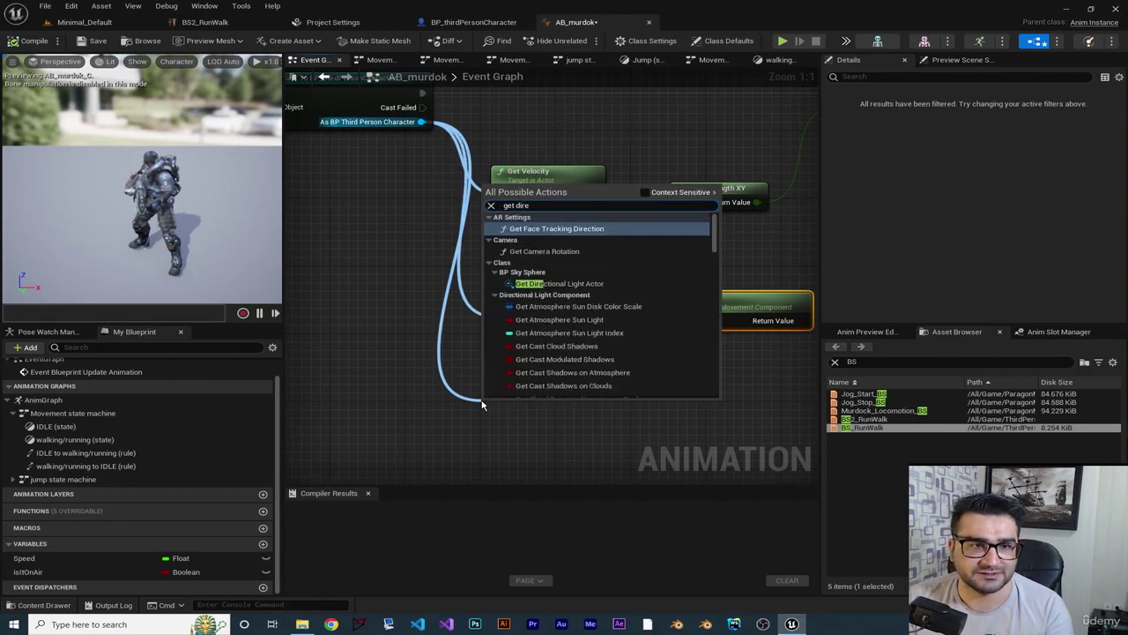
type("c")
scroll(579, 328, "down", 6)
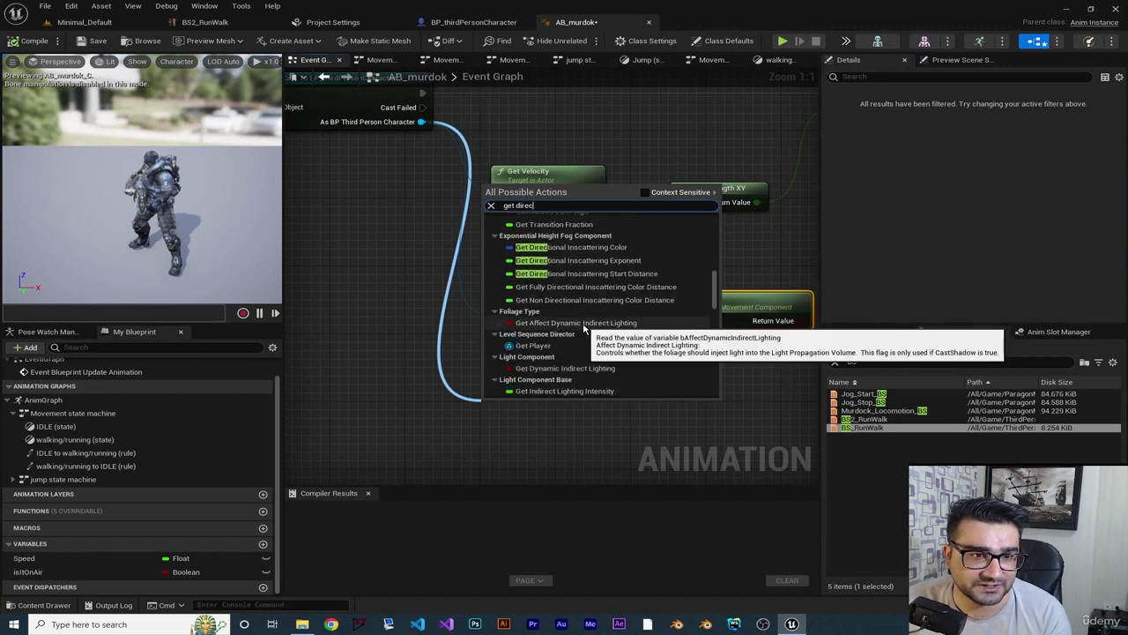
scroll(582, 324, "down", 8)
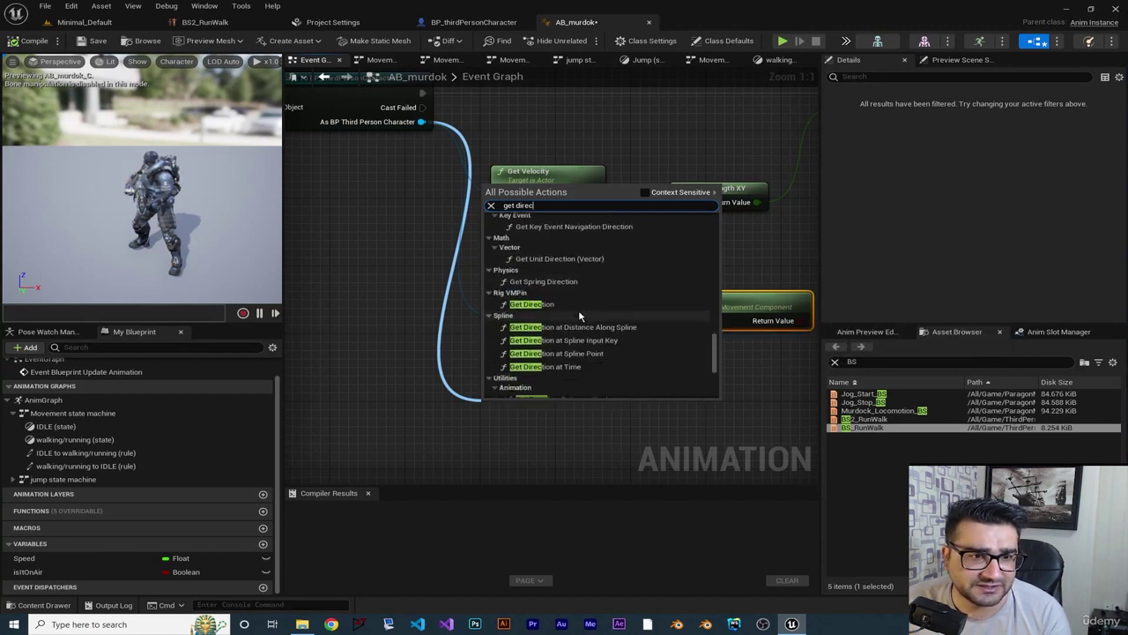
scroll(579, 317, "down", 6)
left_click(478, 200)
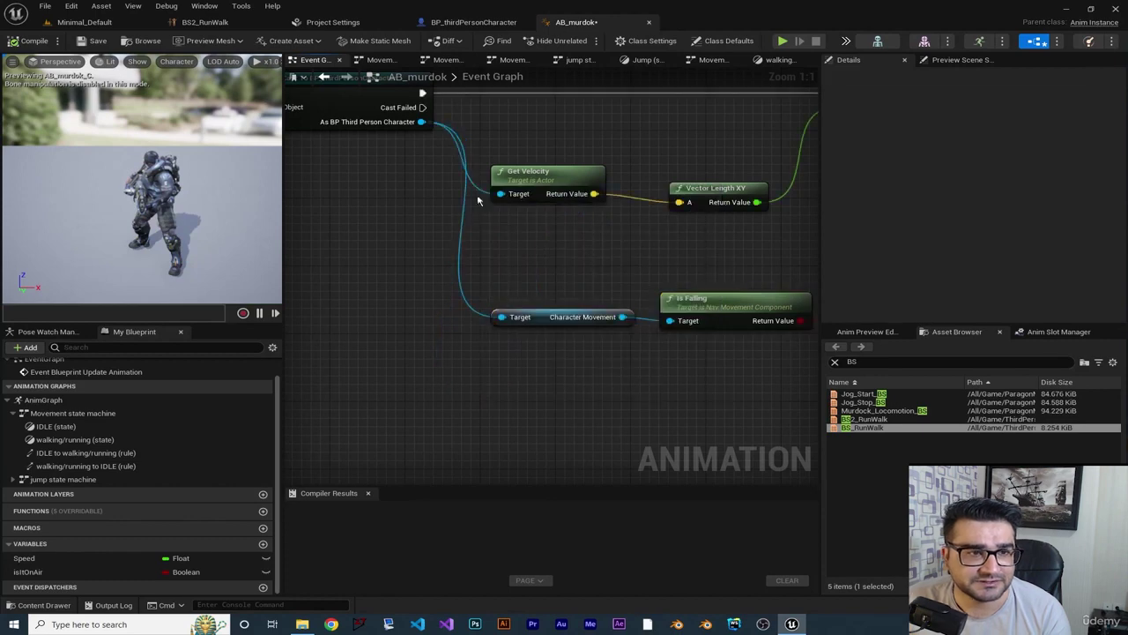
- Add a Get Actor Rotation node fed by the cast's As BP Third Person Character output, below the Character Movement node
left_click_drag(422, 122, 483, 404)
type("get")
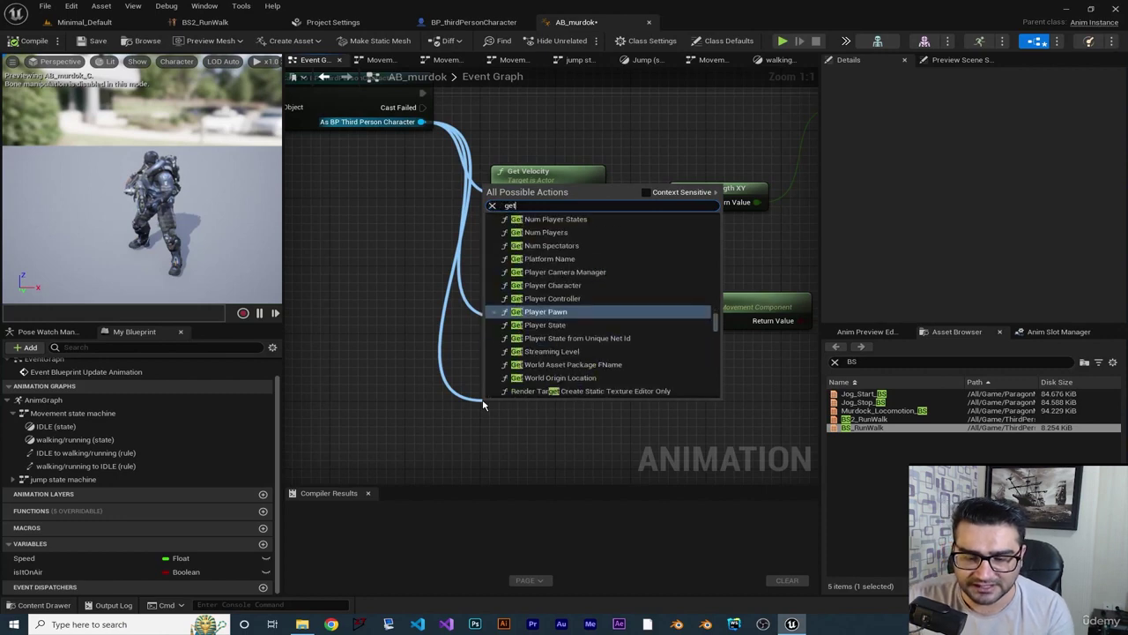
type(" actor")
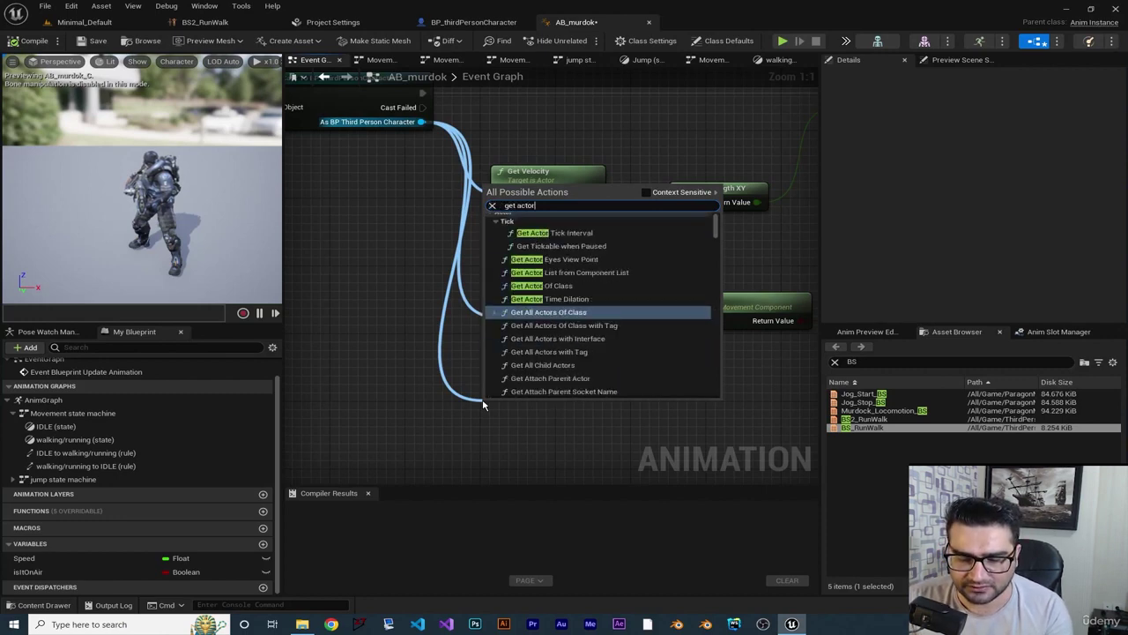
type(" rotatio")
key("Return")
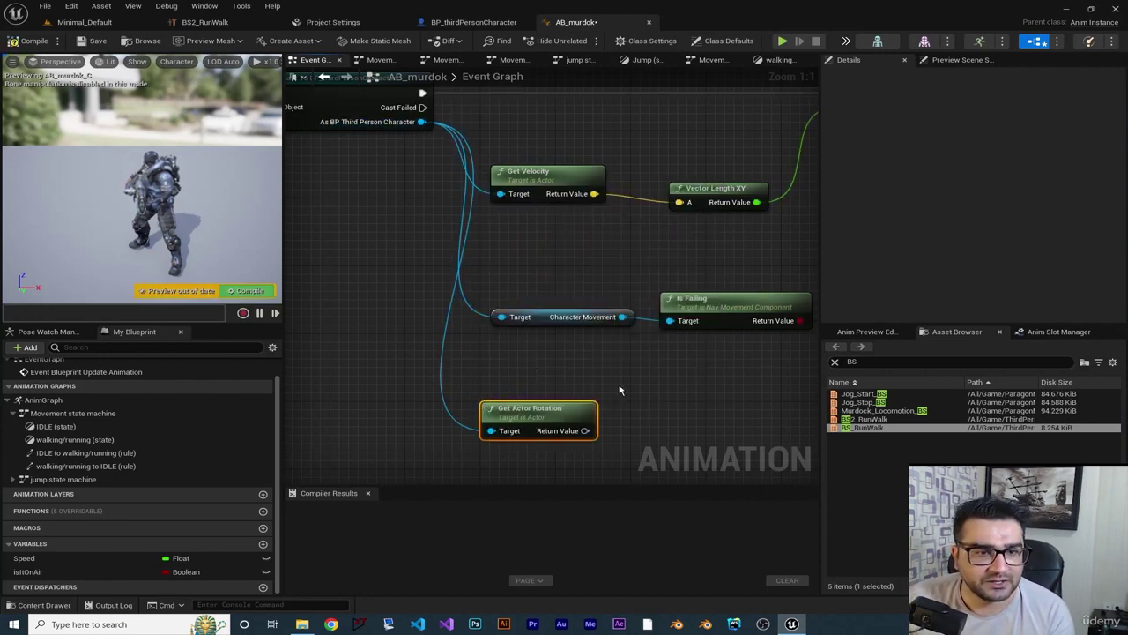
- Add a context-sensitive Calculate Direction node from Get Actor Rotation's return value and place it beneath Is Falling
right_click_drag(631, 415, 591, 337)
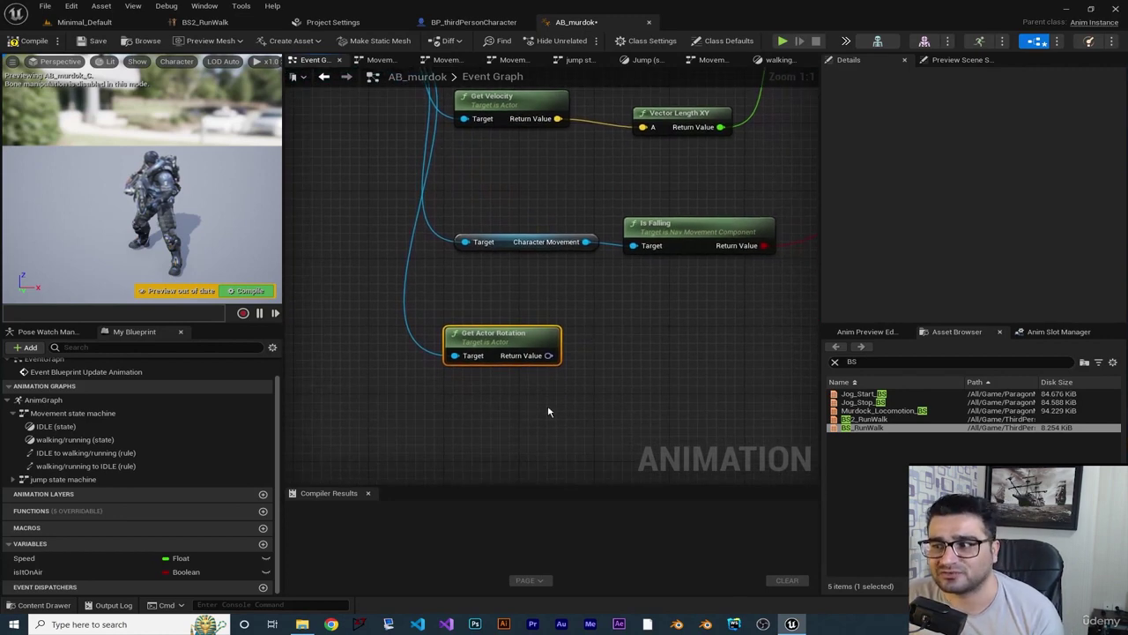
right_click_drag(547, 411, 505, 436)
left_click_drag(505, 380, 578, 384)
type("dir")
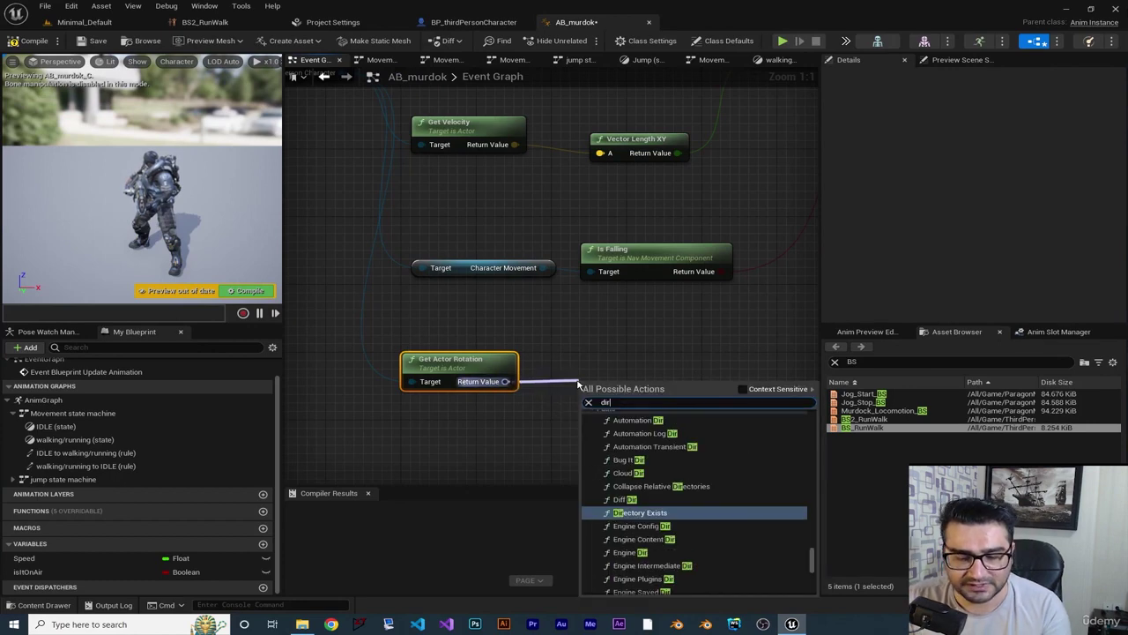
type("ection")
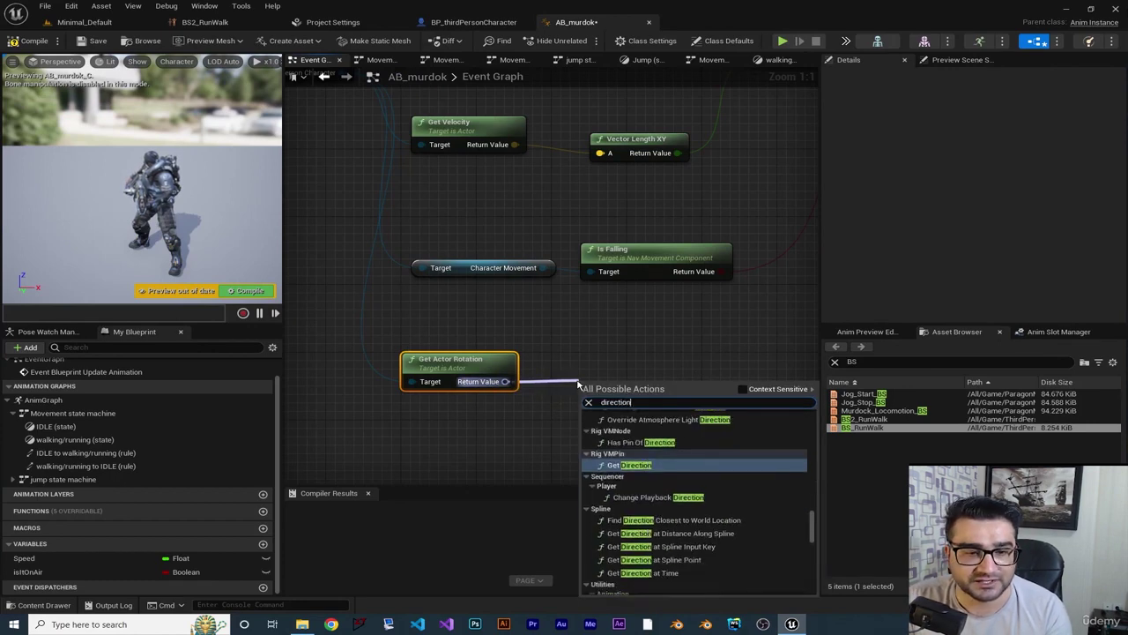
left_click(742, 389)
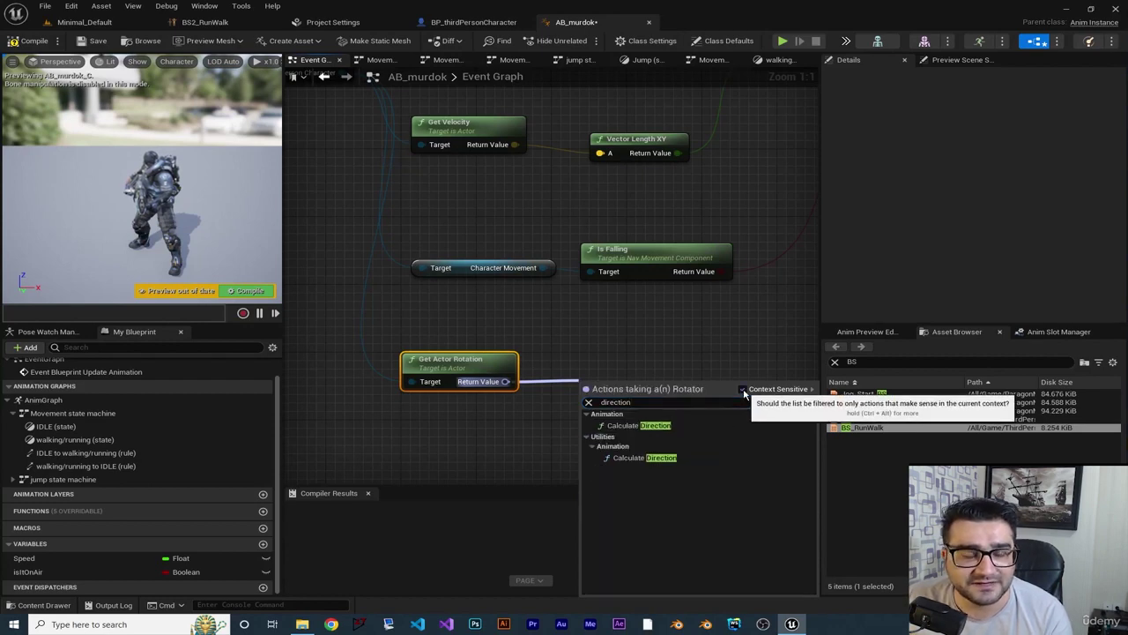
left_click(644, 426)
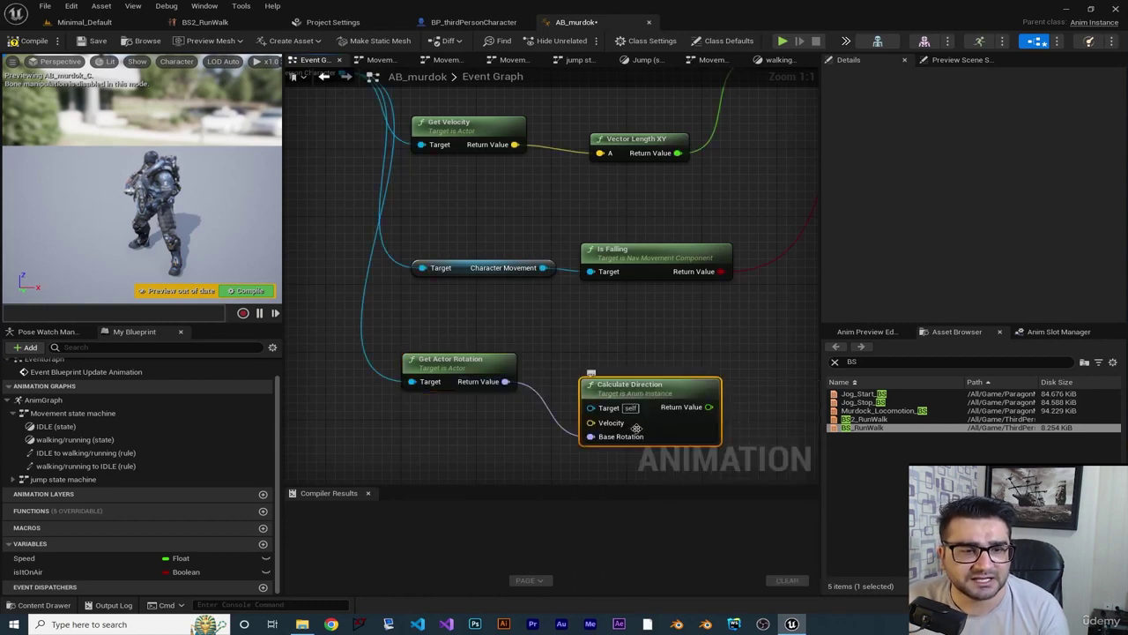
left_click_drag(675, 361, 684, 345)
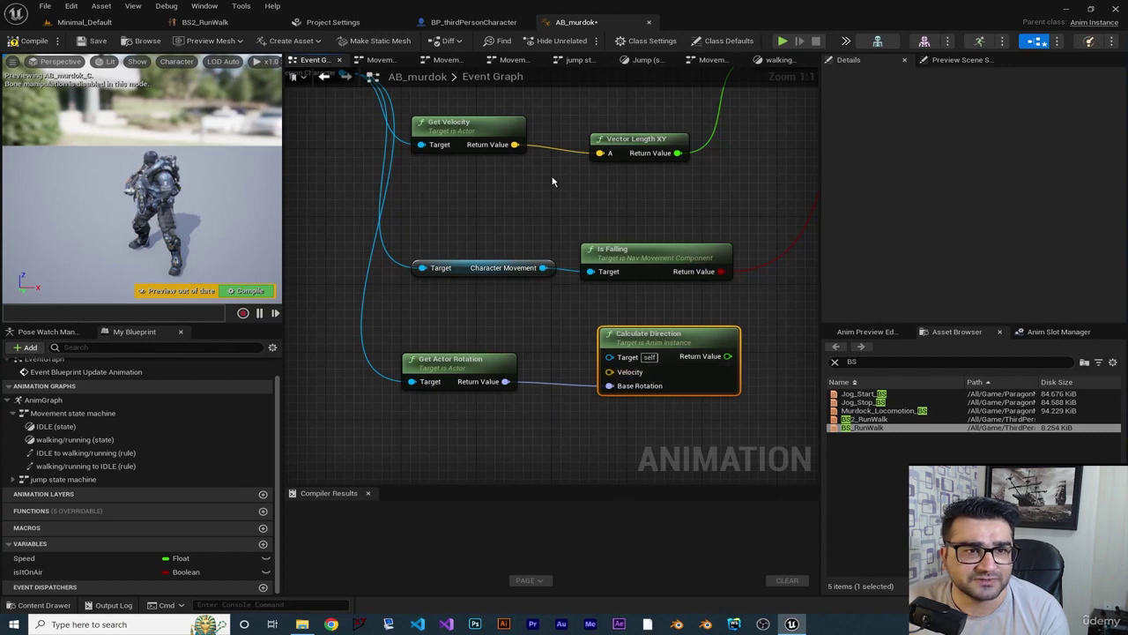
- Connect Get Velocity's return value to Calculate Direction's Velocity input, with the actor rotation feeding Base Rotation
left_click_drag(515, 144, 608, 371)
left_click_drag(505, 380, 639, 385)
right_click_drag(638, 385, 587, 379)
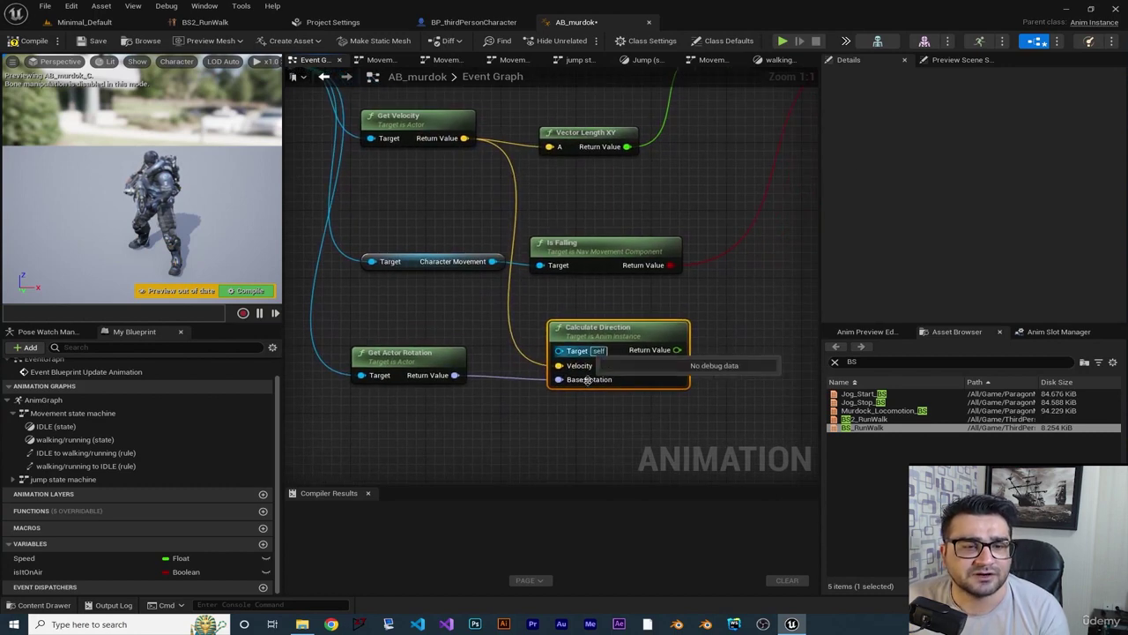
right_click_drag(714, 357, 609, 380)
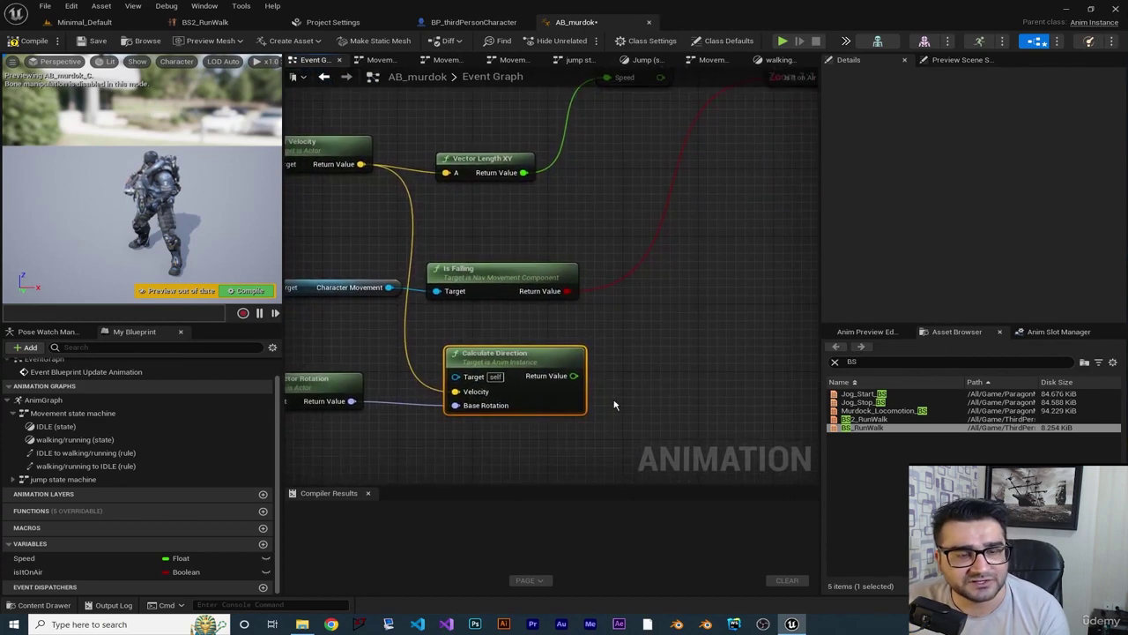
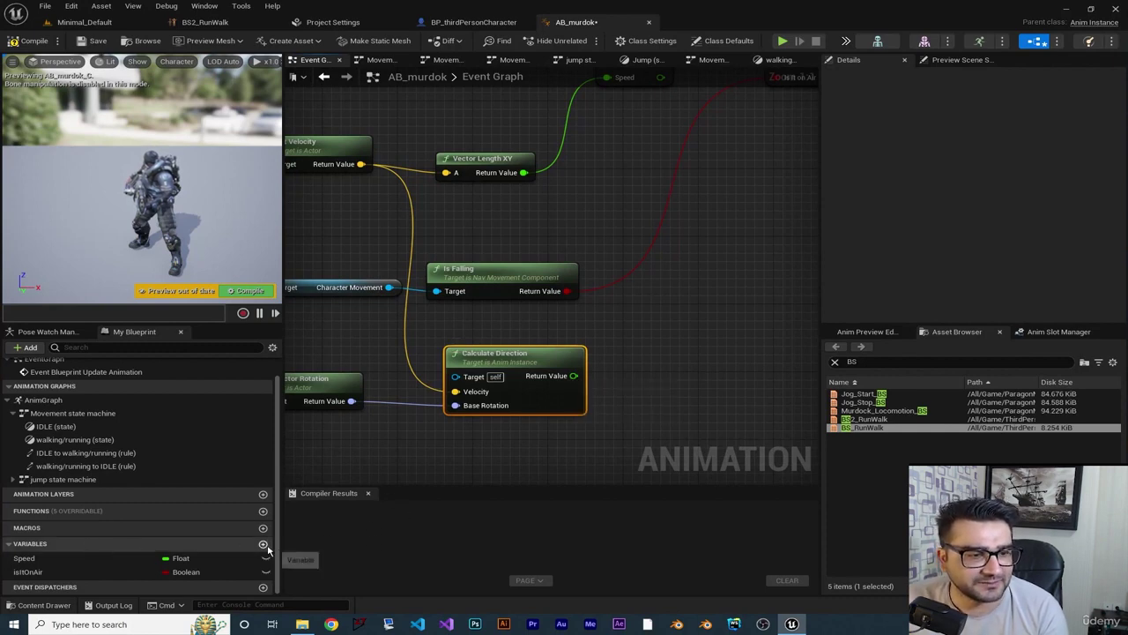
- Create a new Float variable named Direction in the AB_murdok animation blueprint
left_click(262, 543)
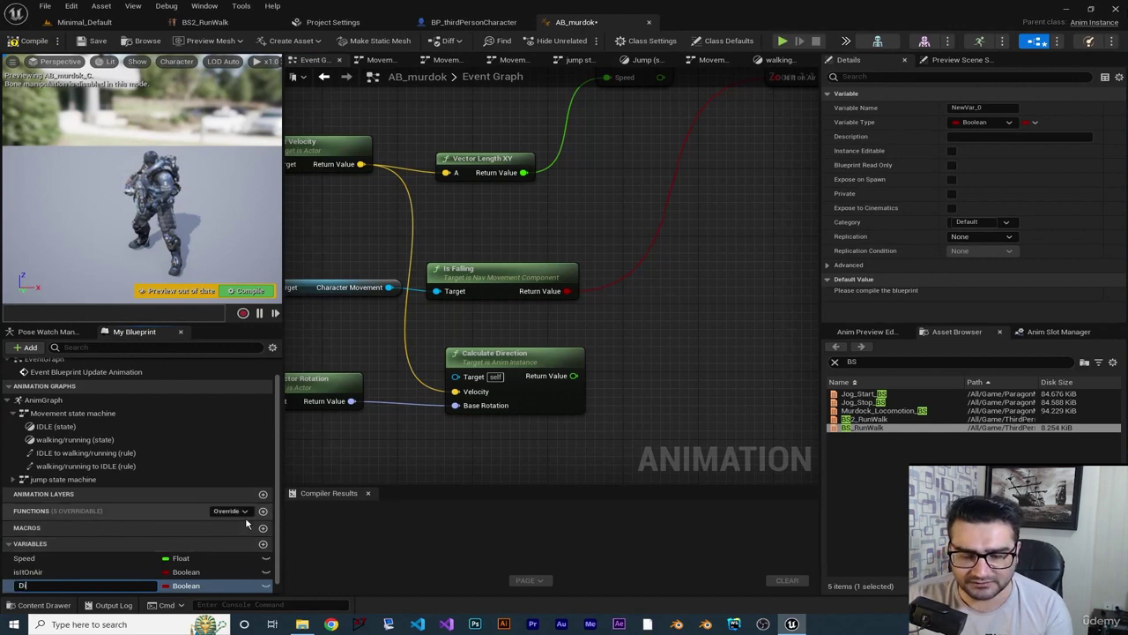
type("Direction")
key("Return")
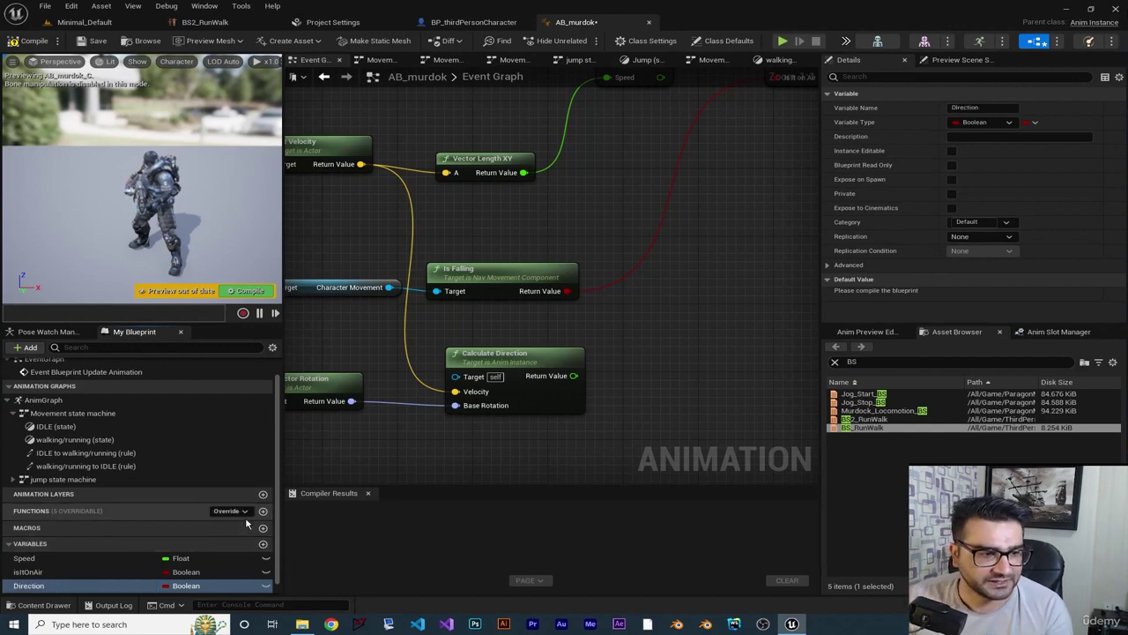
left_click(195, 587)
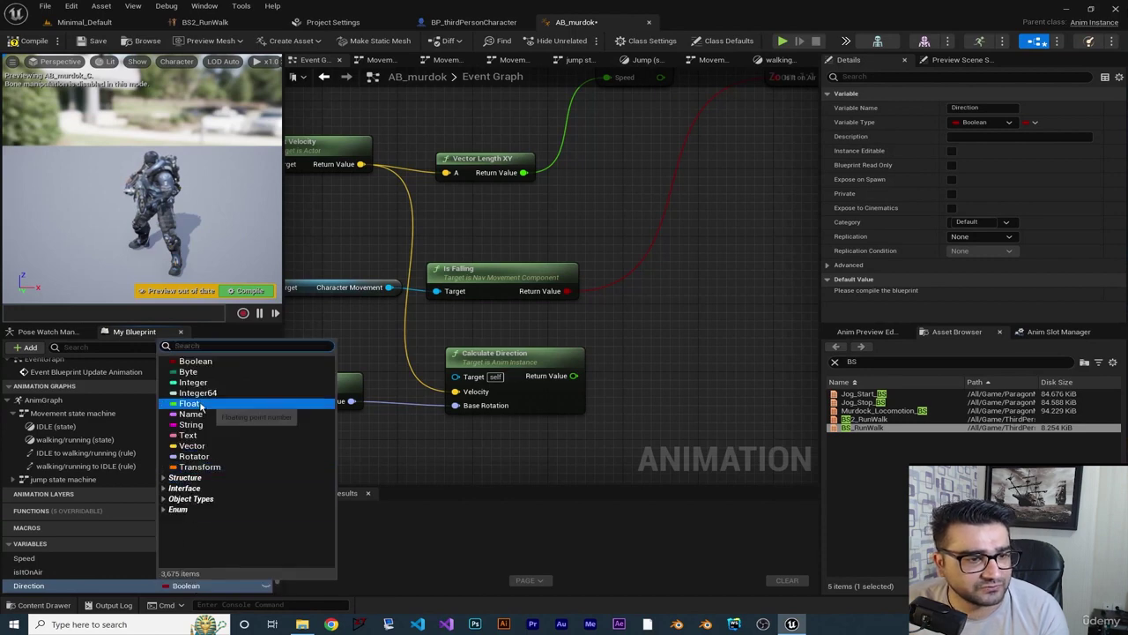
left_click(192, 412)
- Add a Set Direction node to the Event Graph and chain its execution after the Set Is It on Air node
left_click_drag(35, 585, 710, 274)
left_click(746, 301)
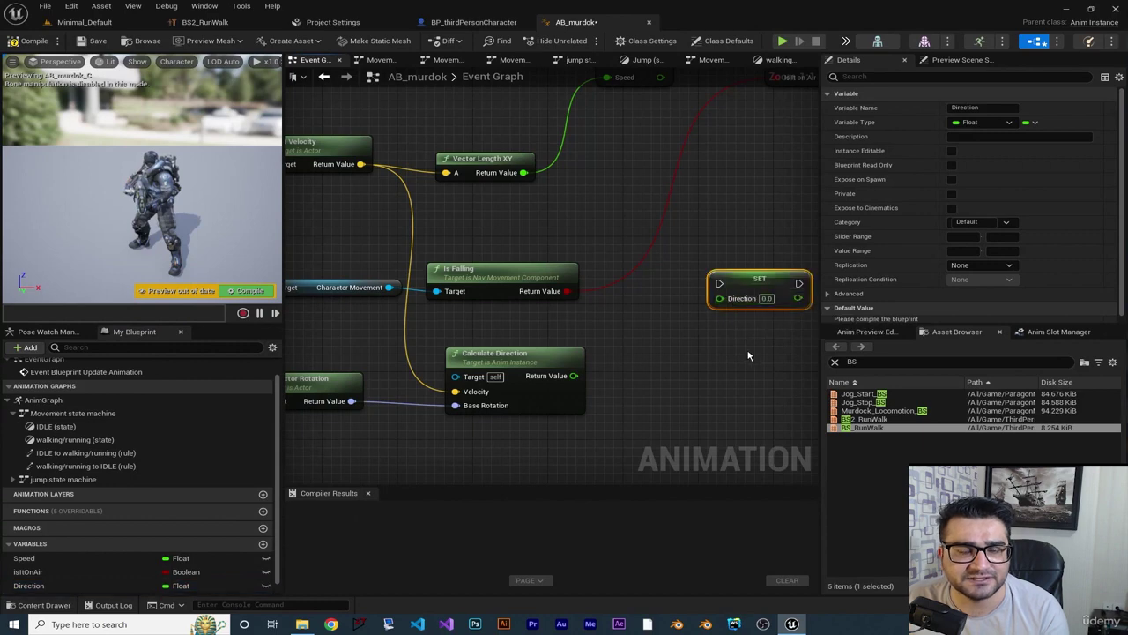
right_click_drag(749, 353, 534, 434)
left_click_drag(547, 363, 765, 143)
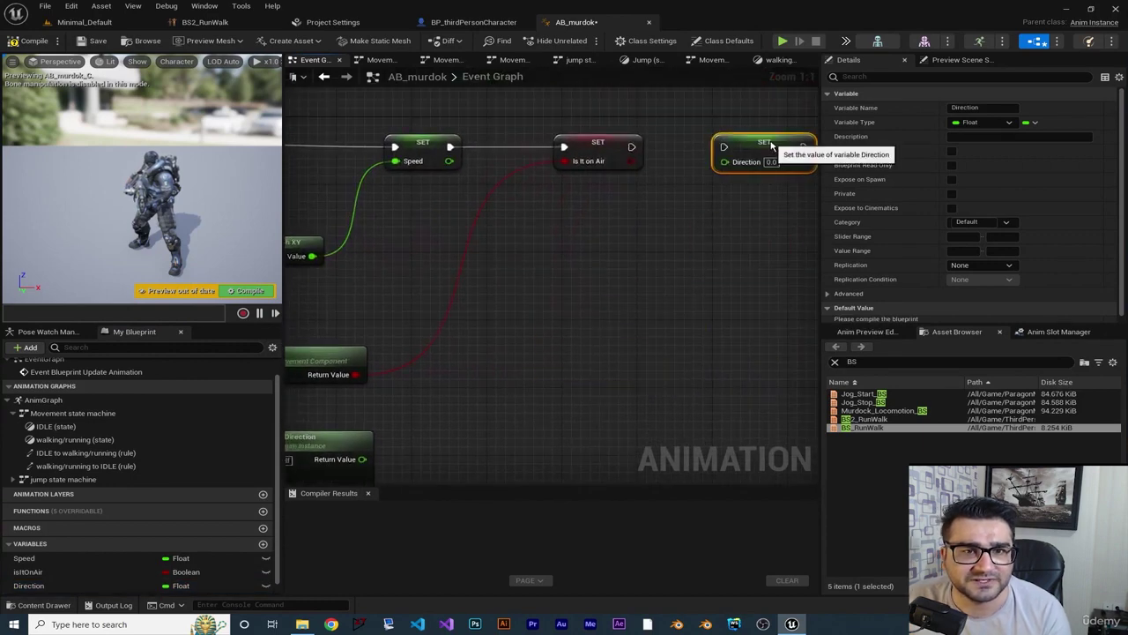
left_click_drag(631, 147, 724, 147)
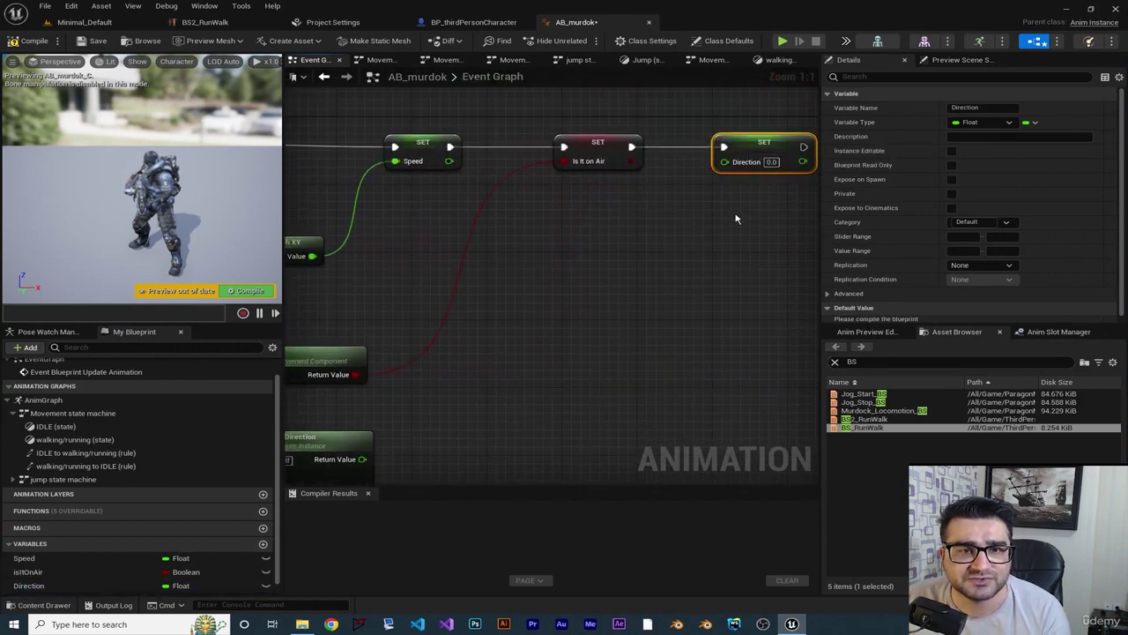
- Feed Calculate Direction's return value into the Set Direction node, and compile and save AB_murdok
right_click_drag(636, 318, 652, 304)
left_click_drag(395, 433, 758, 136)
right_click_drag(755, 161, 622, 295)
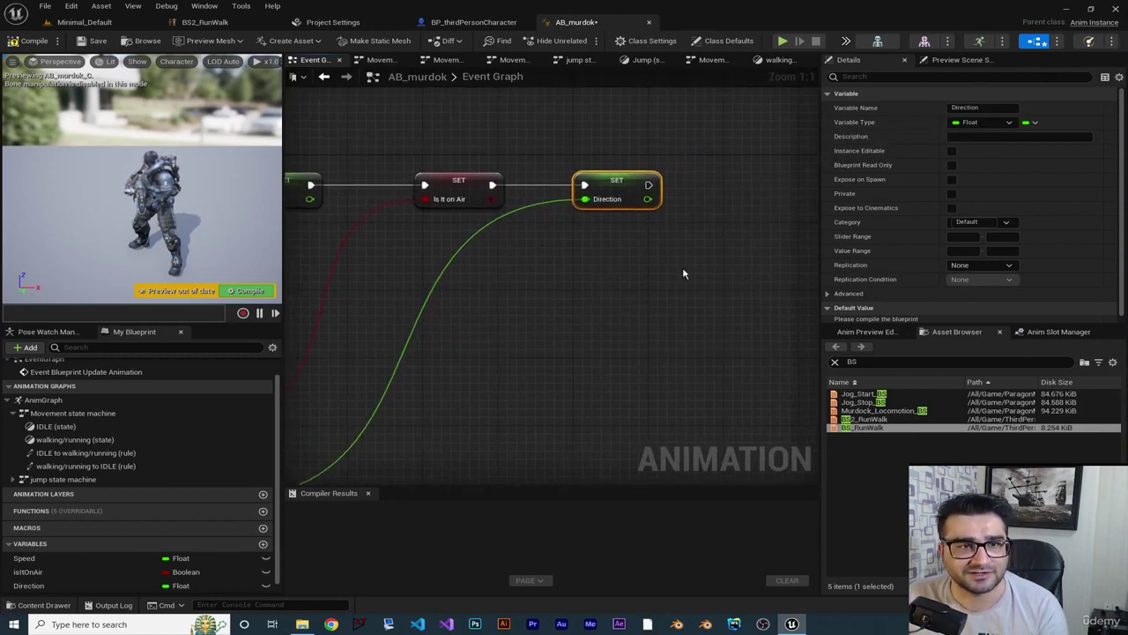
left_click(34, 40)
left_click(93, 41)
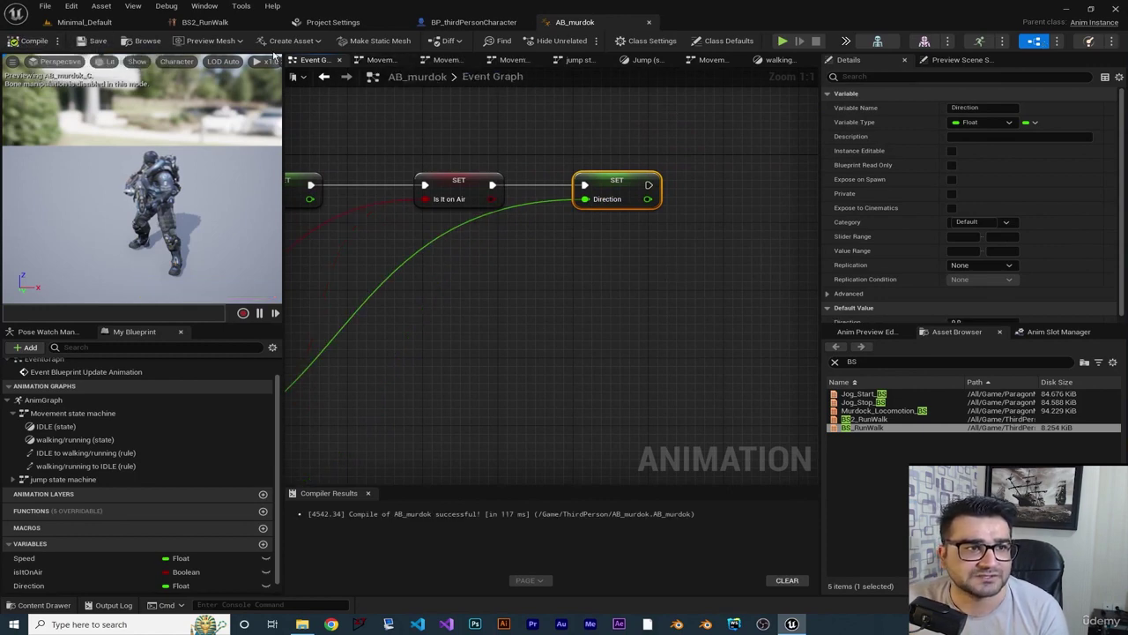
- Add a Print String node after Set Direction, feed its In String from the Direction output, and compile the blueprint
right_click_drag(617, 231, 495, 262)
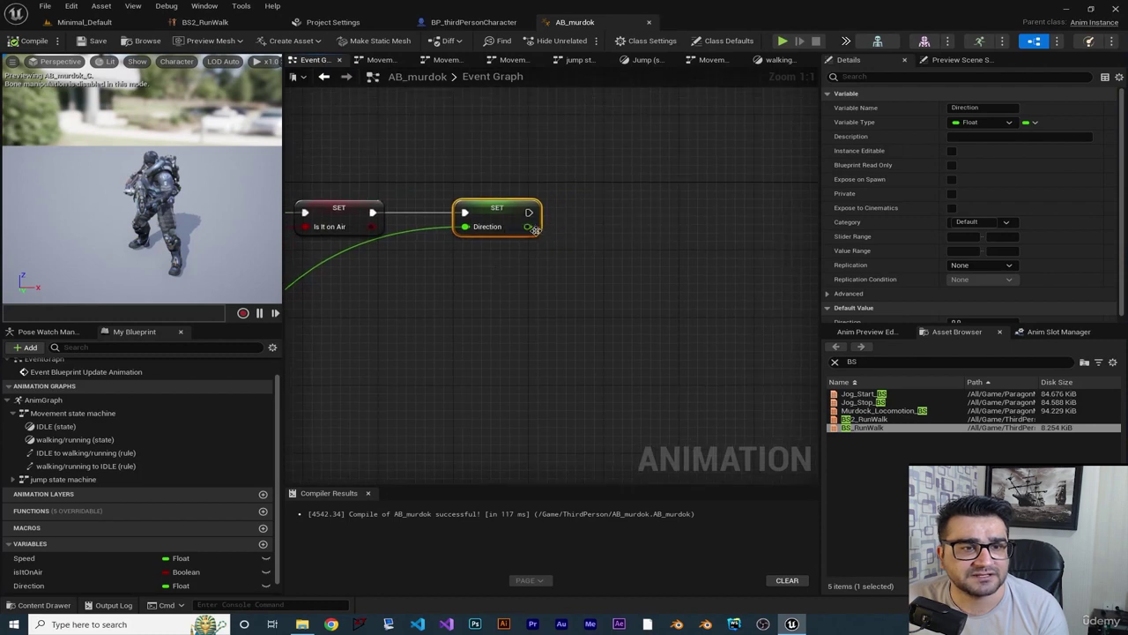
left_click_drag(528, 213, 634, 212)
type("p")
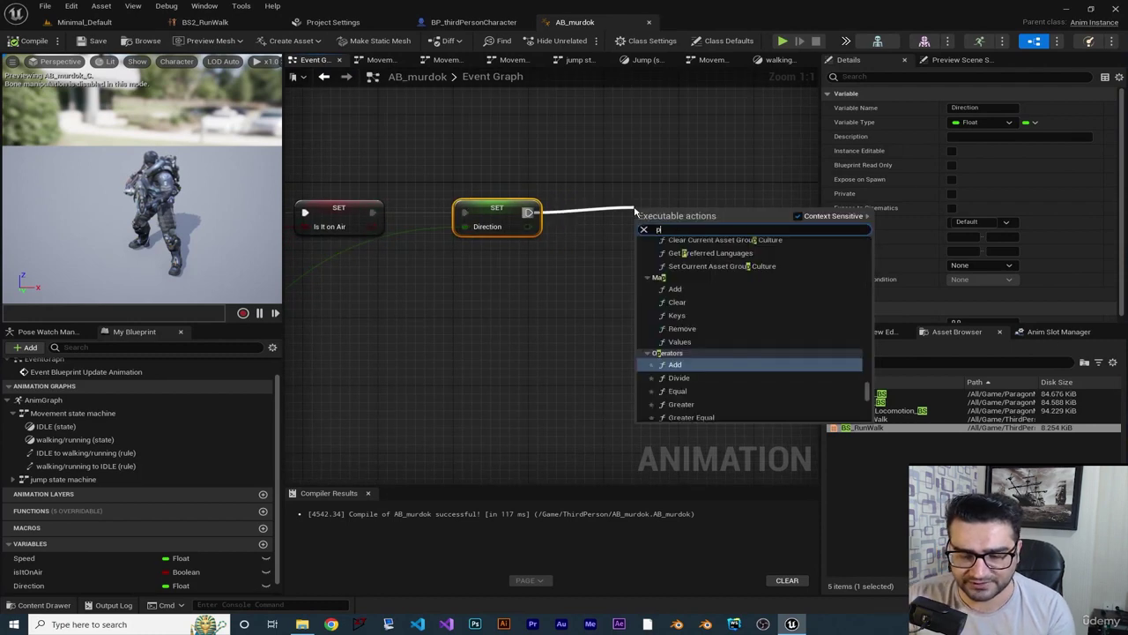
type("rint")
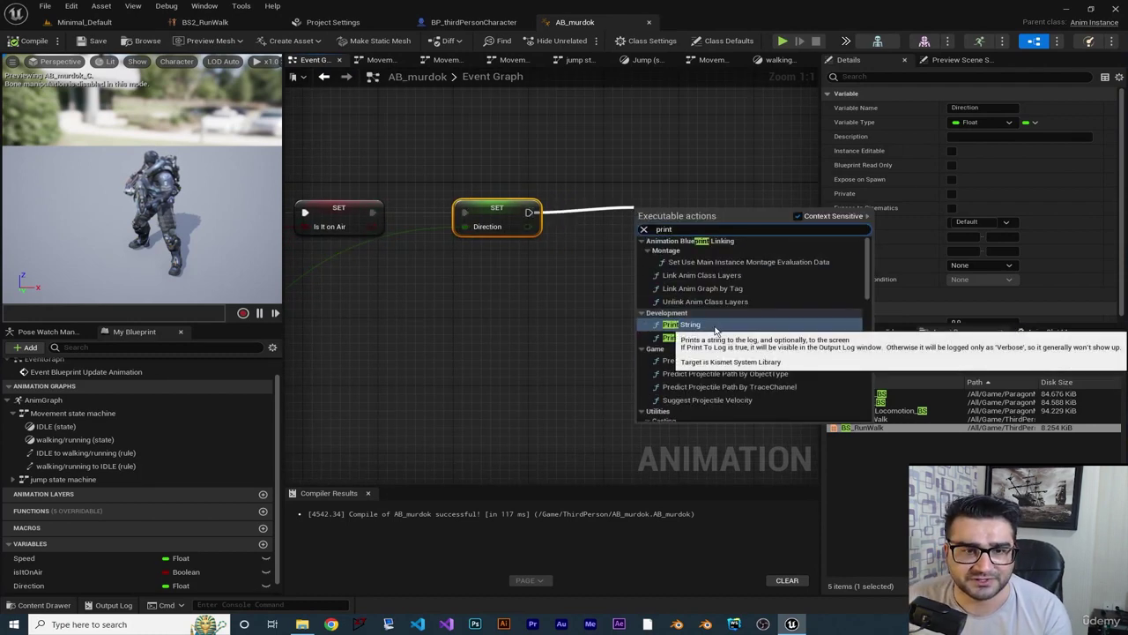
left_click(681, 323)
left_click_drag(527, 226, 645, 244)
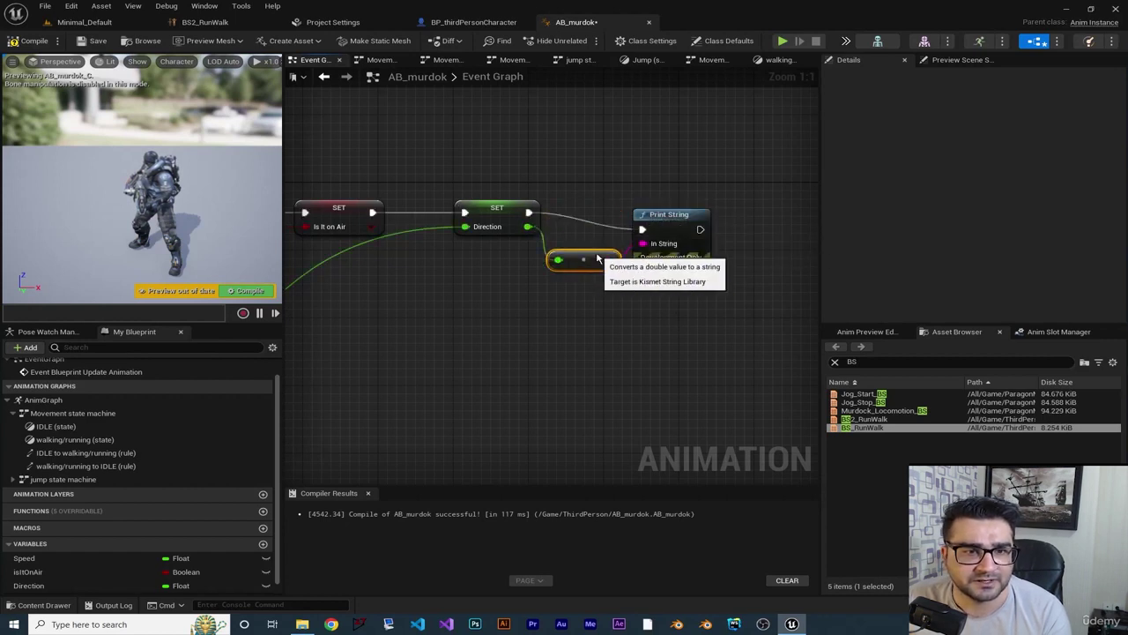
right_click_drag(701, 312, 659, 311)
left_click(31, 40)
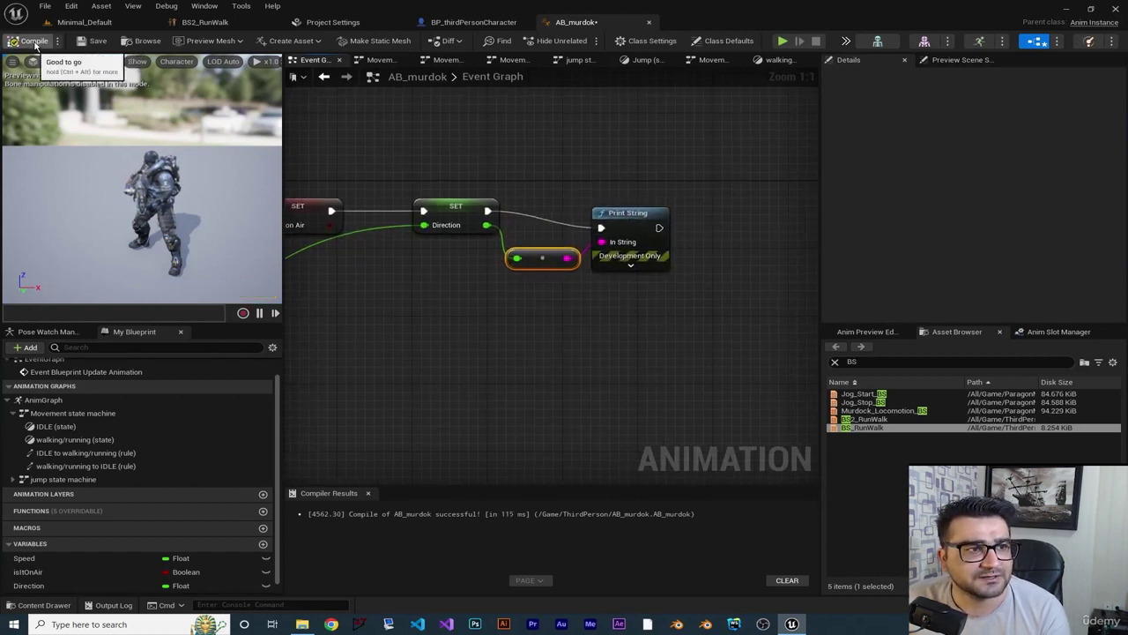
- Play-test the character moving forward, right, left and backward to check the printed Direction values, and stop the preview
left_click(782, 40)
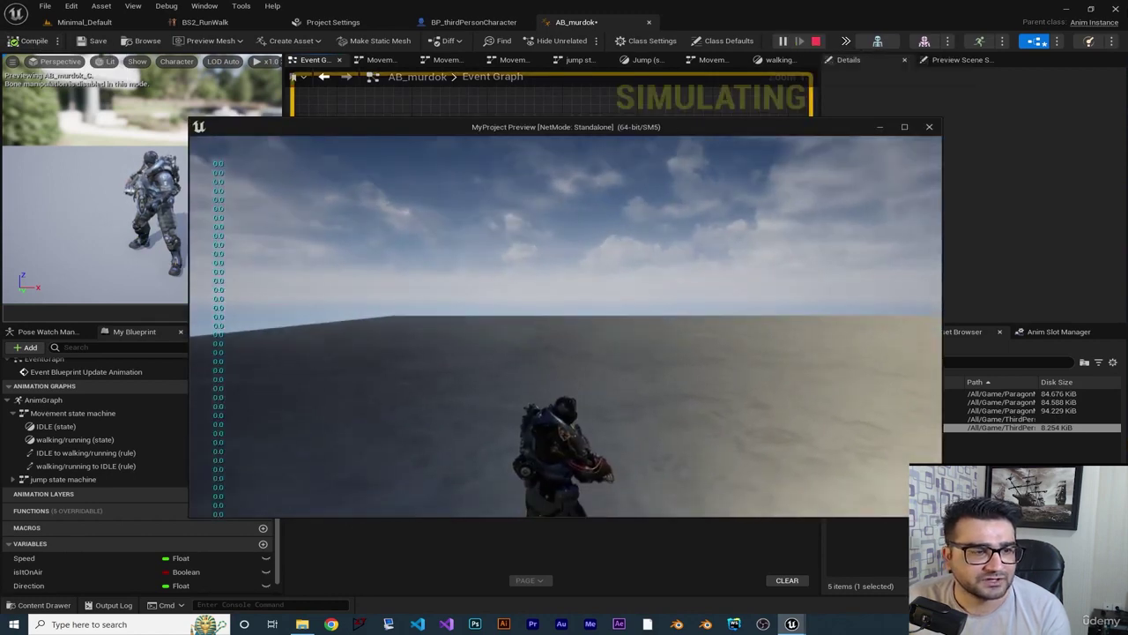
key("w")
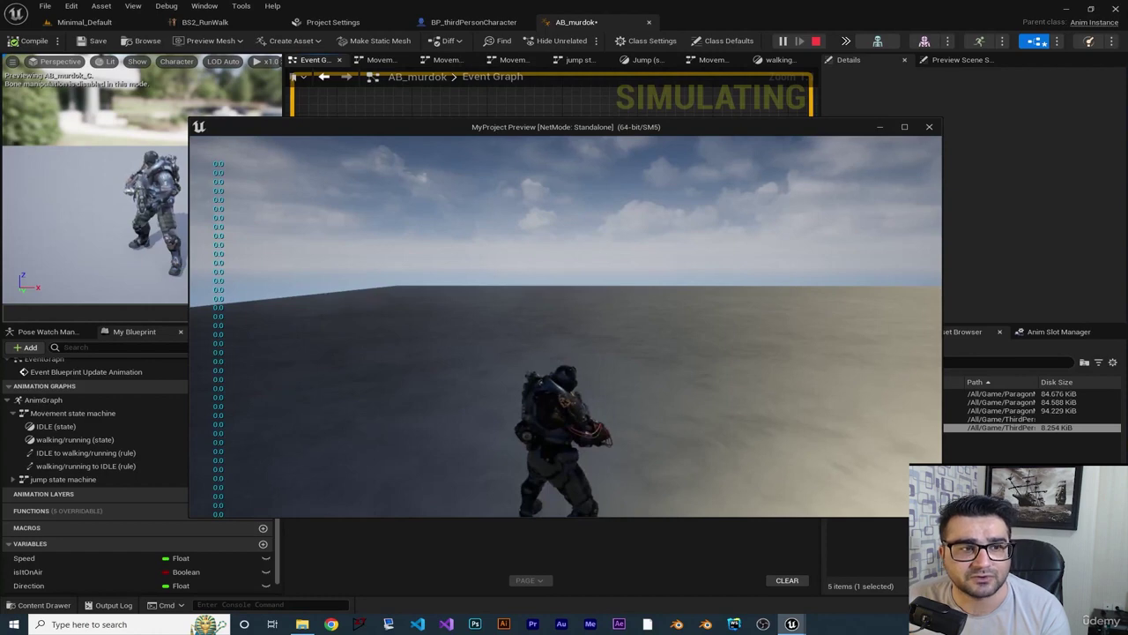
key("d")
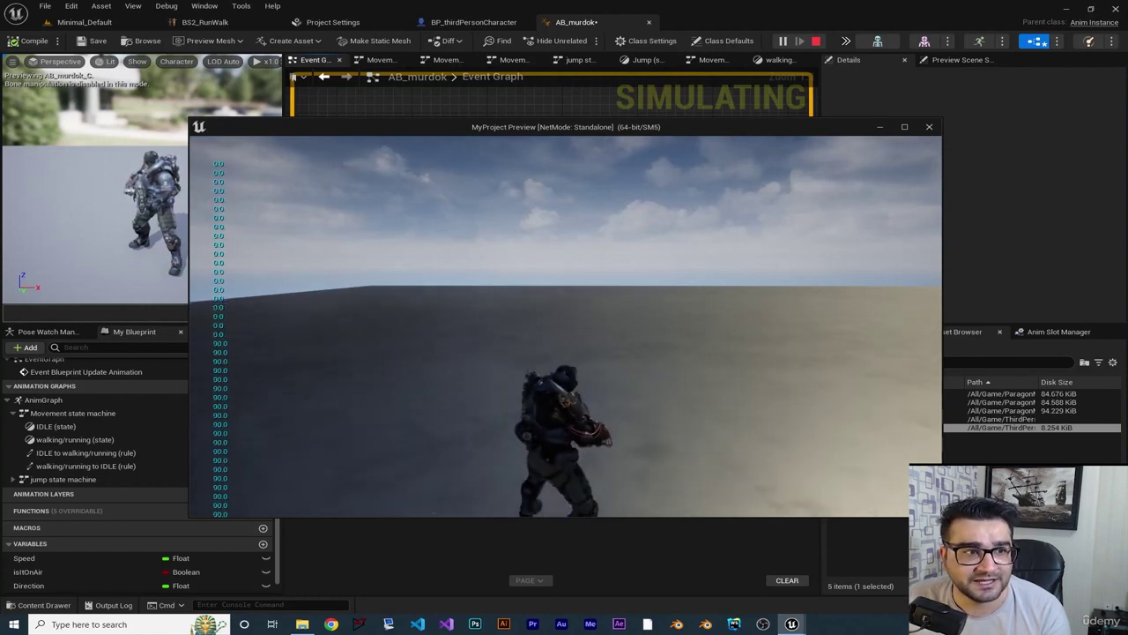
key("a")
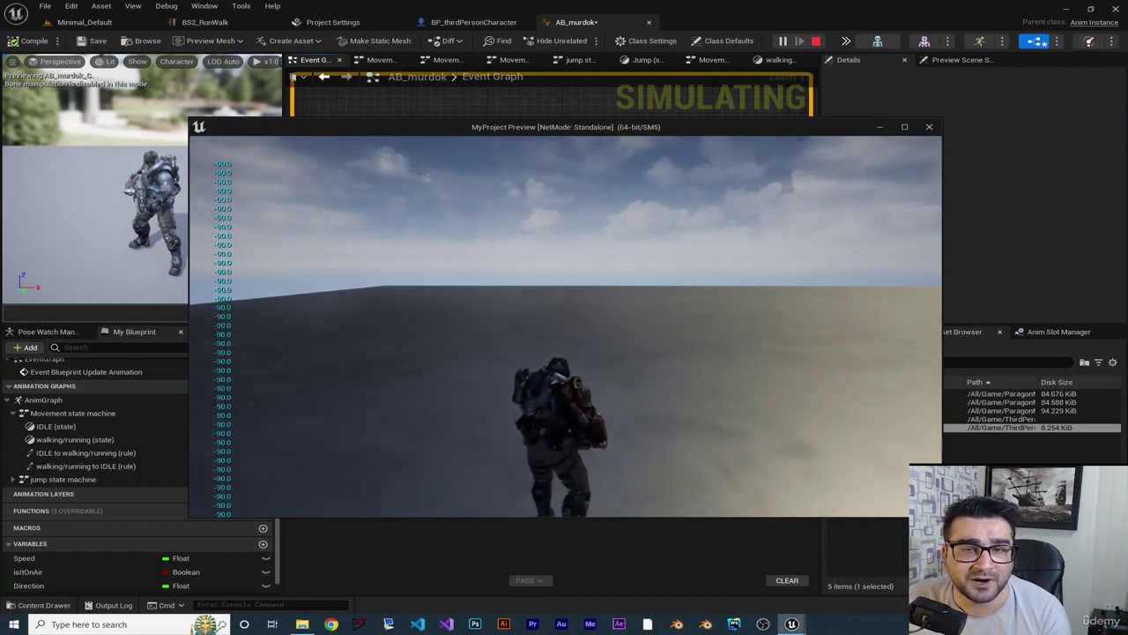
key("w")
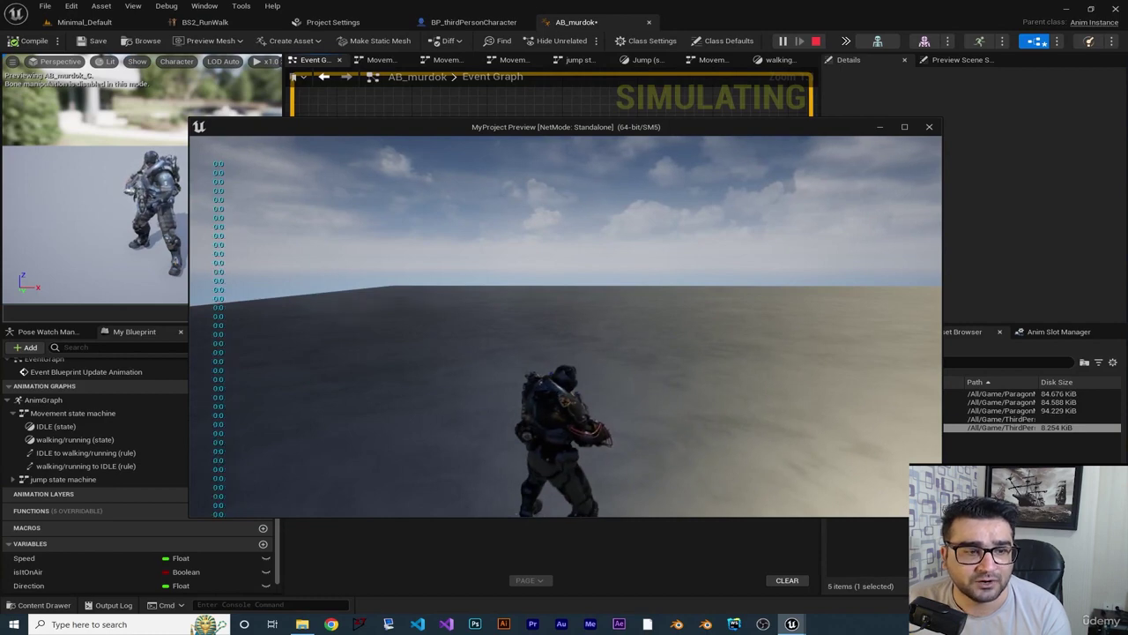
key("s")
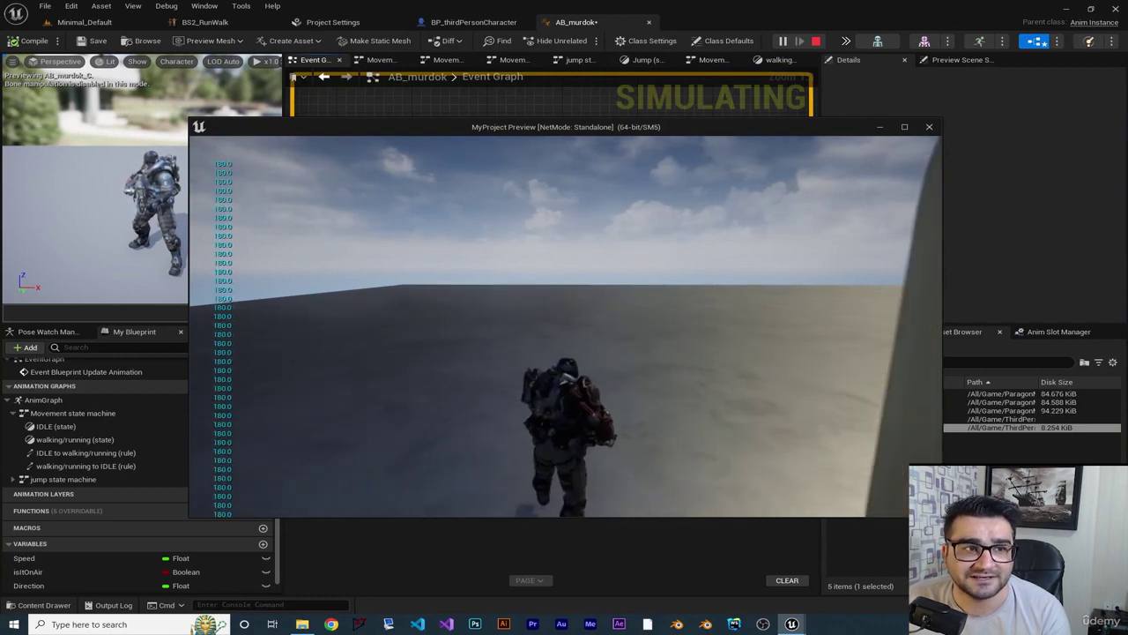
key("w")
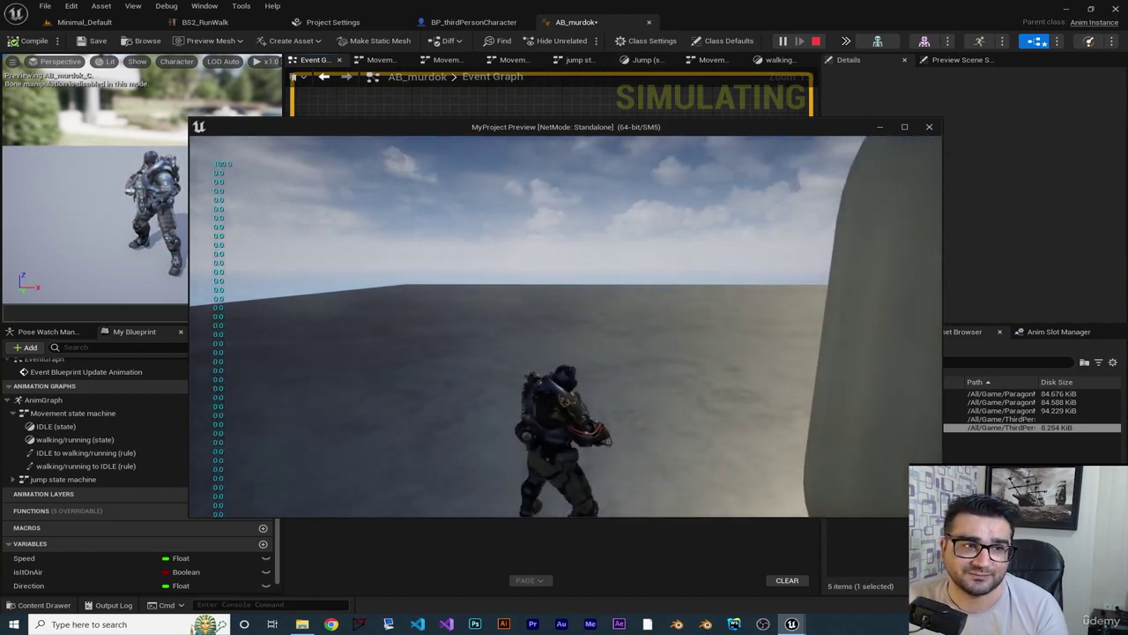
key("a")
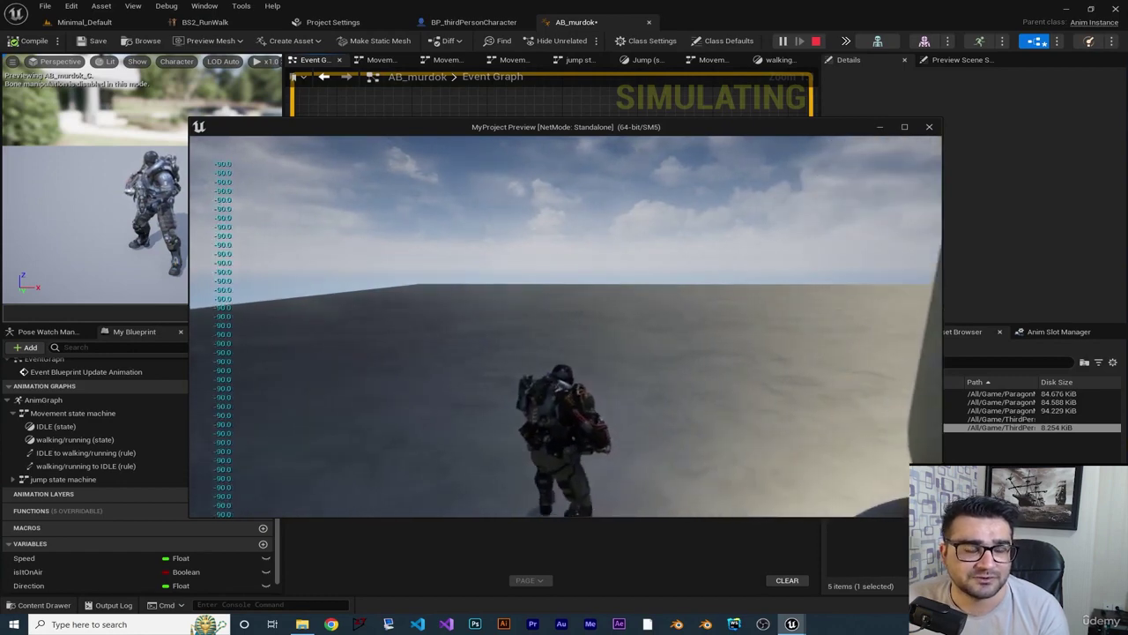
key("d")
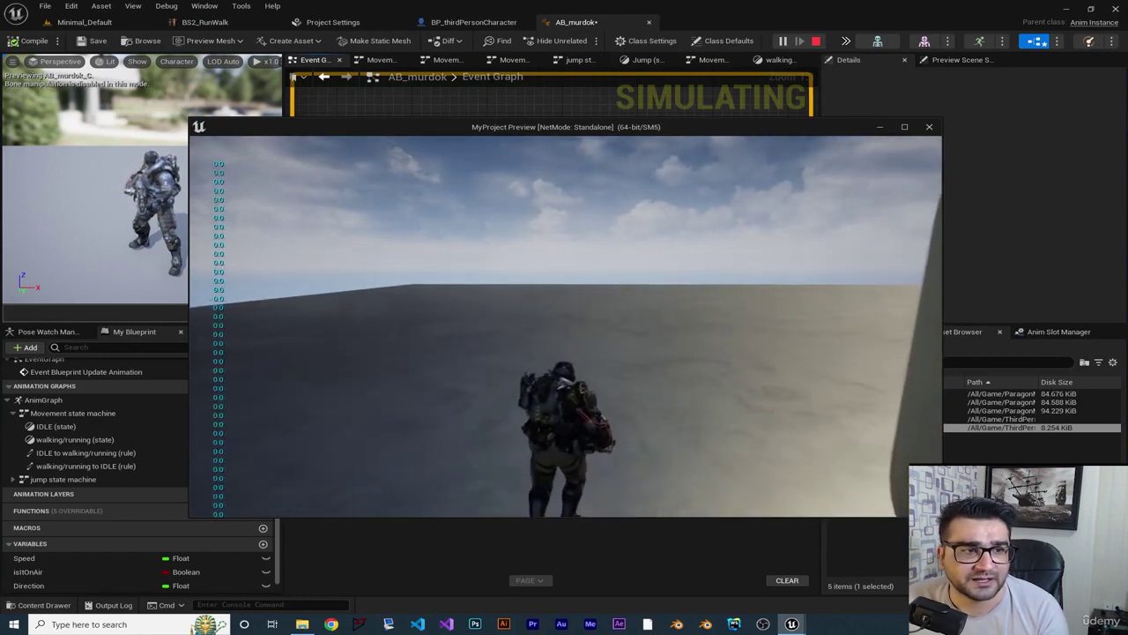
key("Escape")
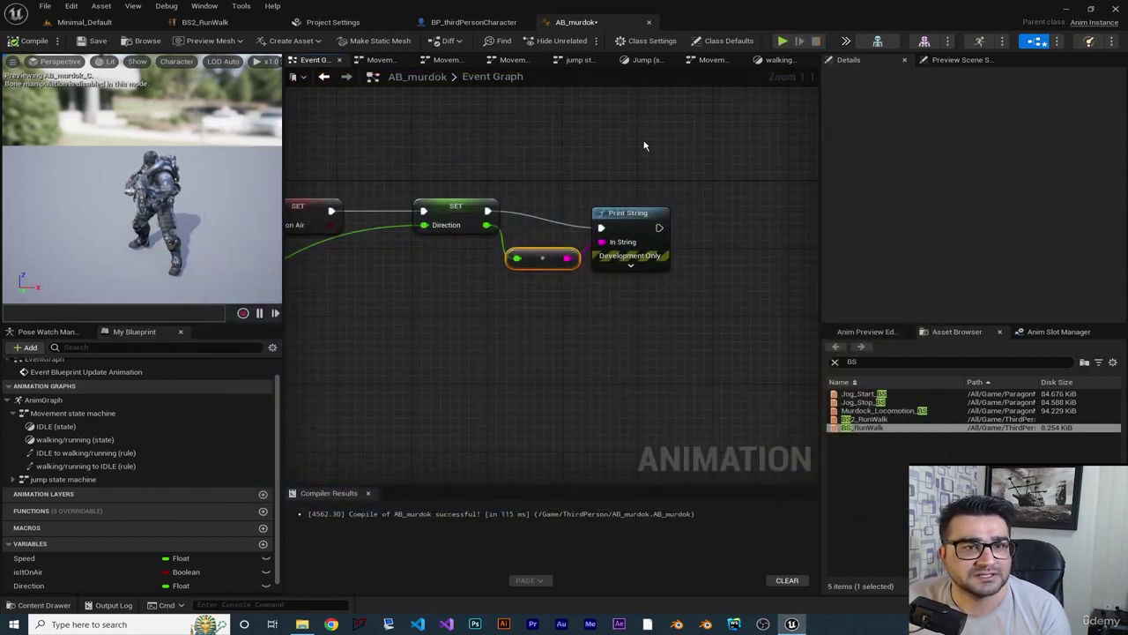
- In the BS2_RunWalk blend space, find the Walk_Right animation and place it as a sample at Direction 90, Speed 180
left_click(206, 23)
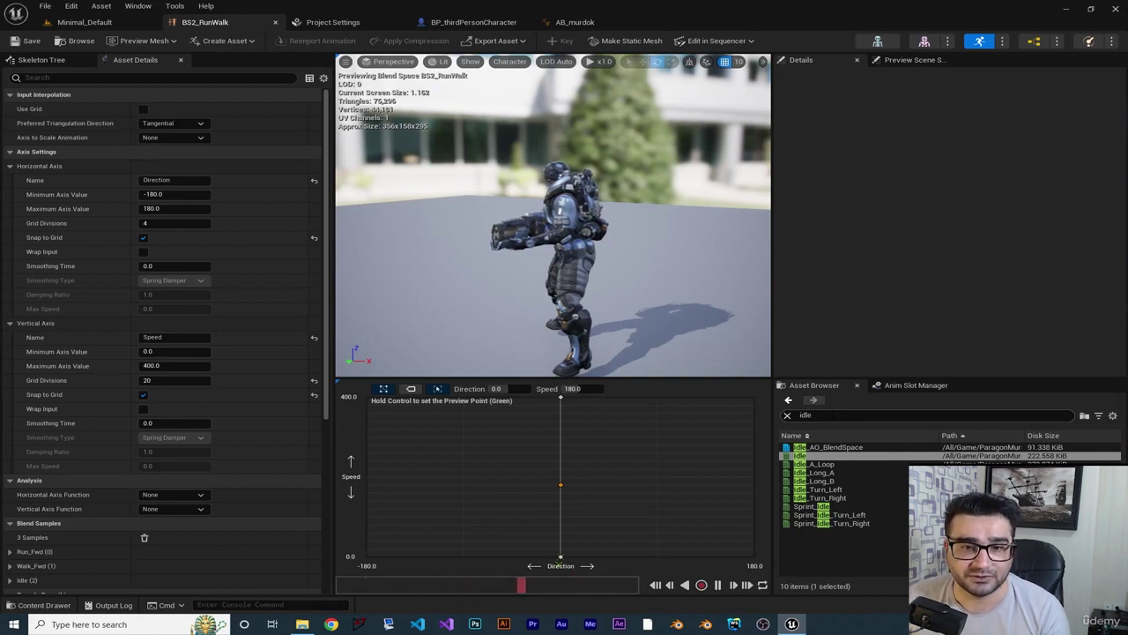
left_click(805, 415)
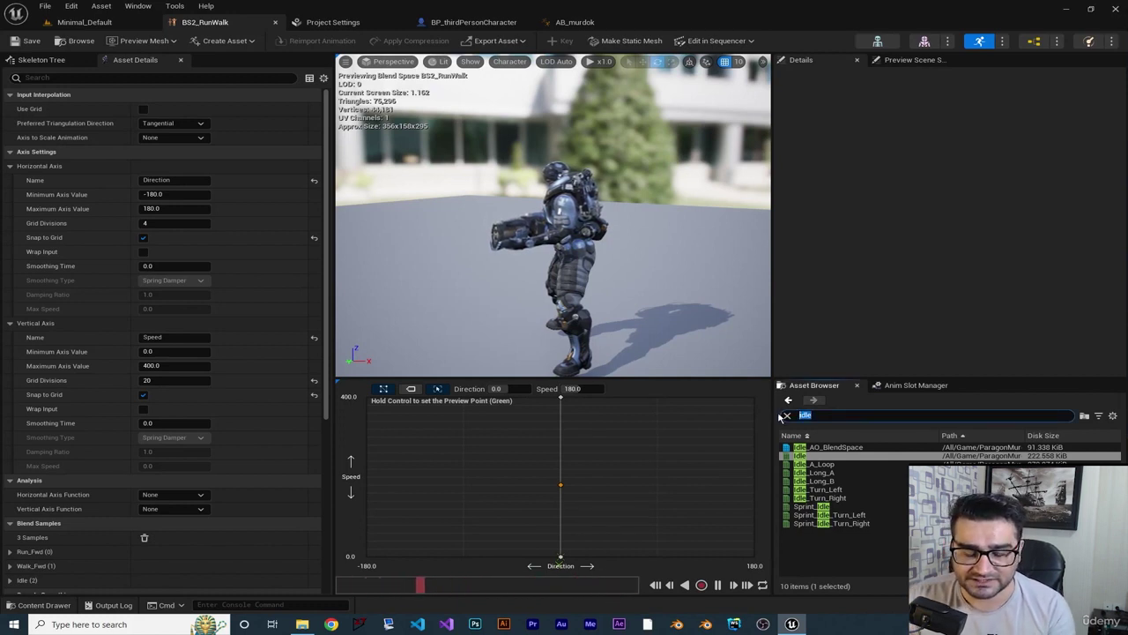
type("right")
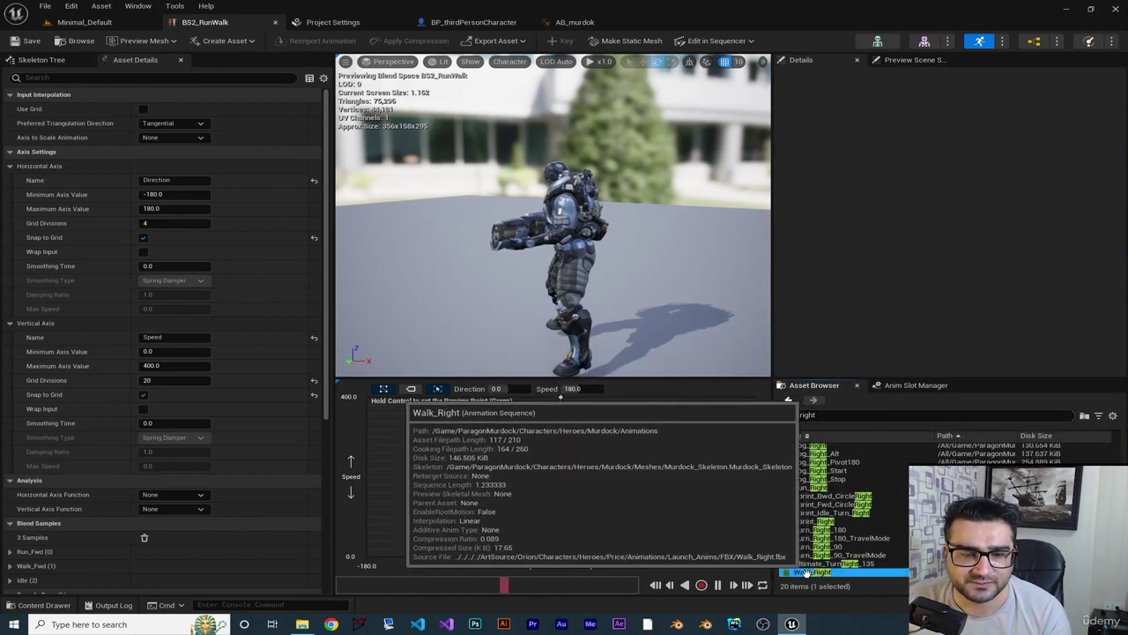
left_click_drag(812, 571, 655, 468)
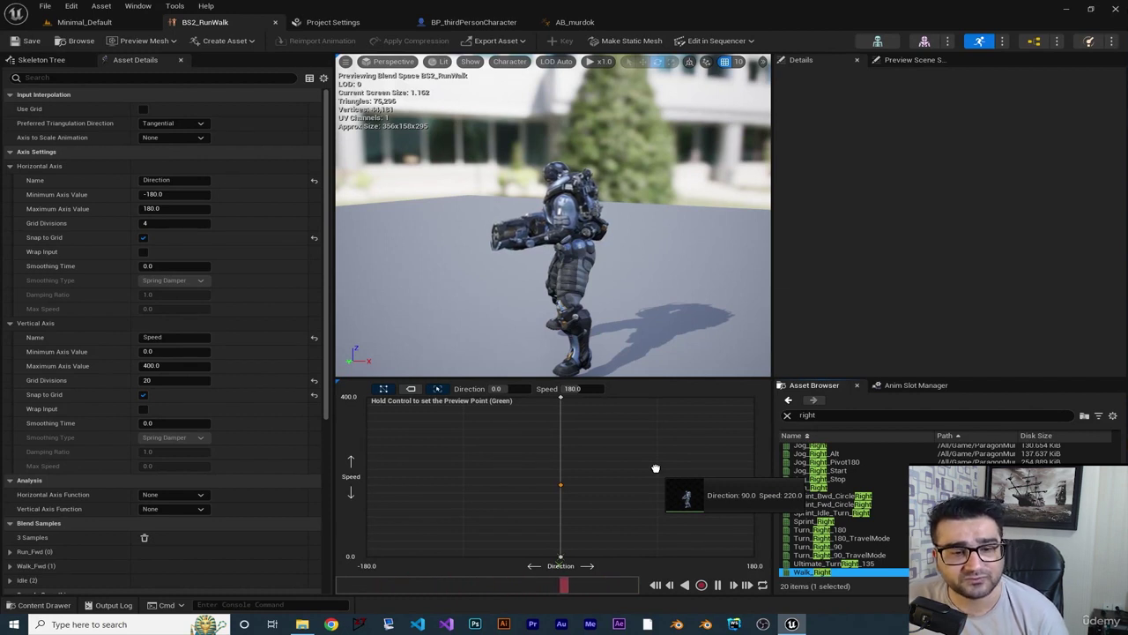
left_click_drag(655, 468, 658, 485)
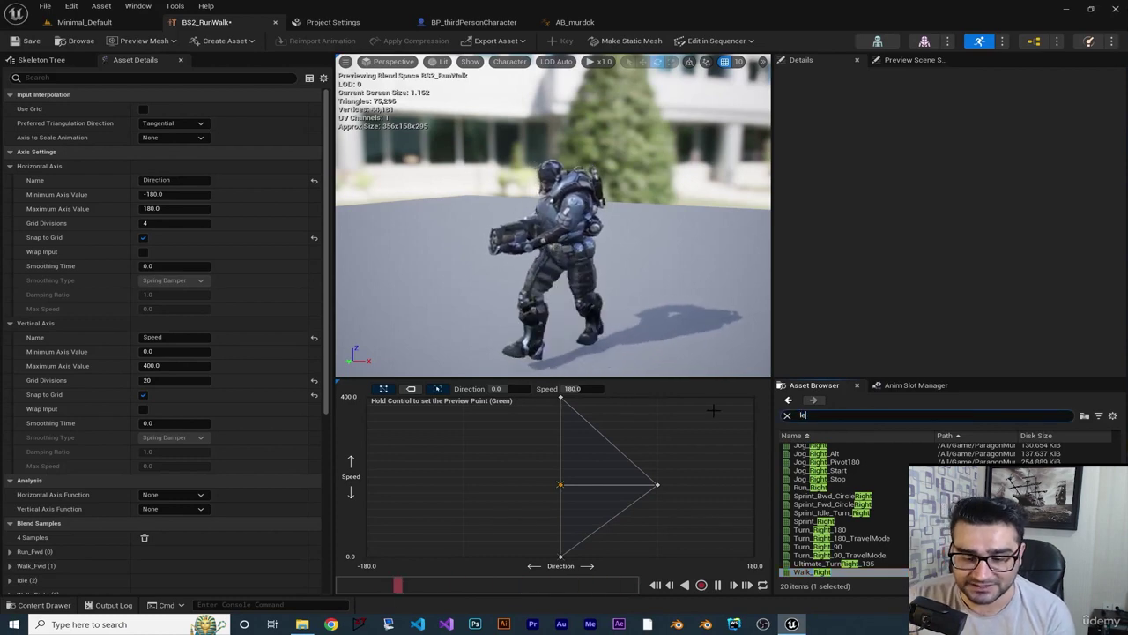
- Find the Walk_Left animation and place it as a blend space sample at Direction -90, Speed 180
type("ft")
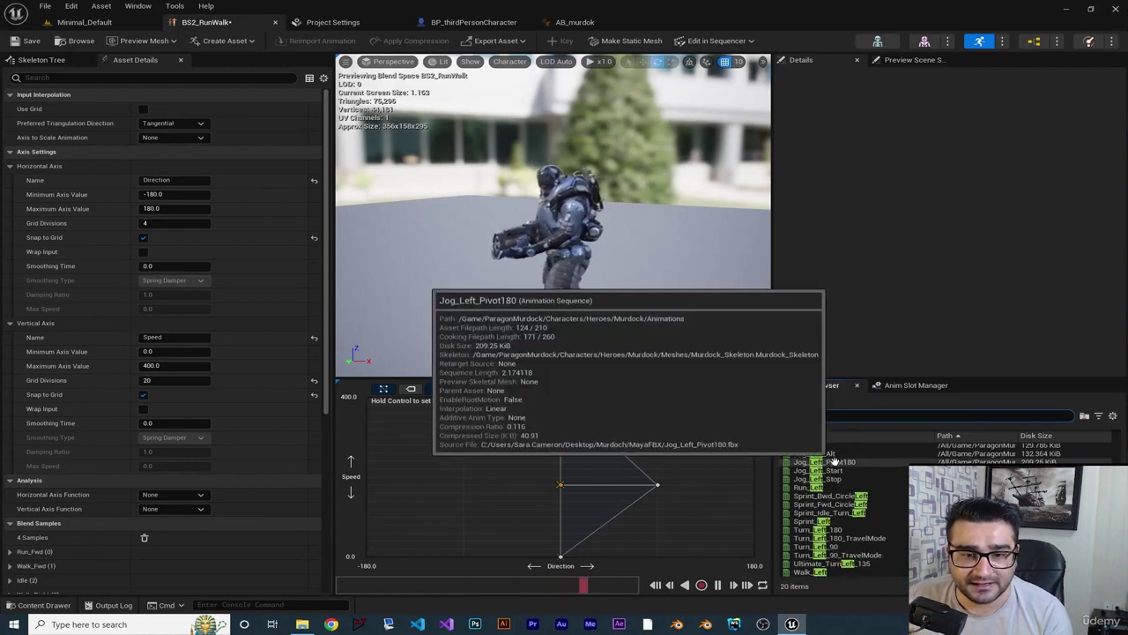
left_click_drag(802, 571, 805, 573)
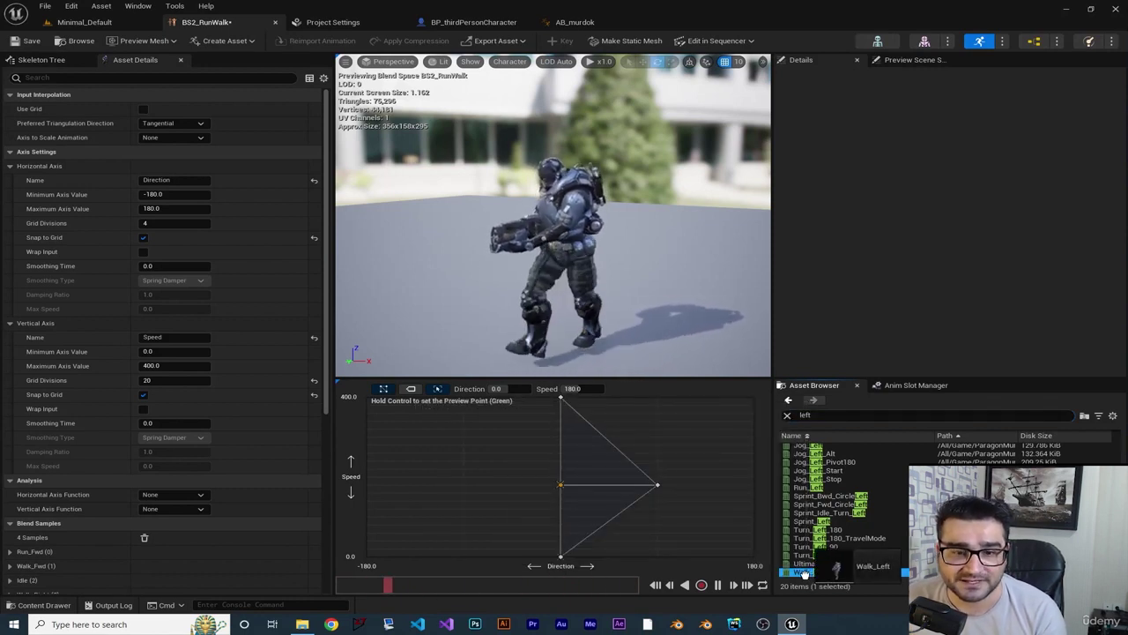
left_click_drag(805, 573, 806, 573)
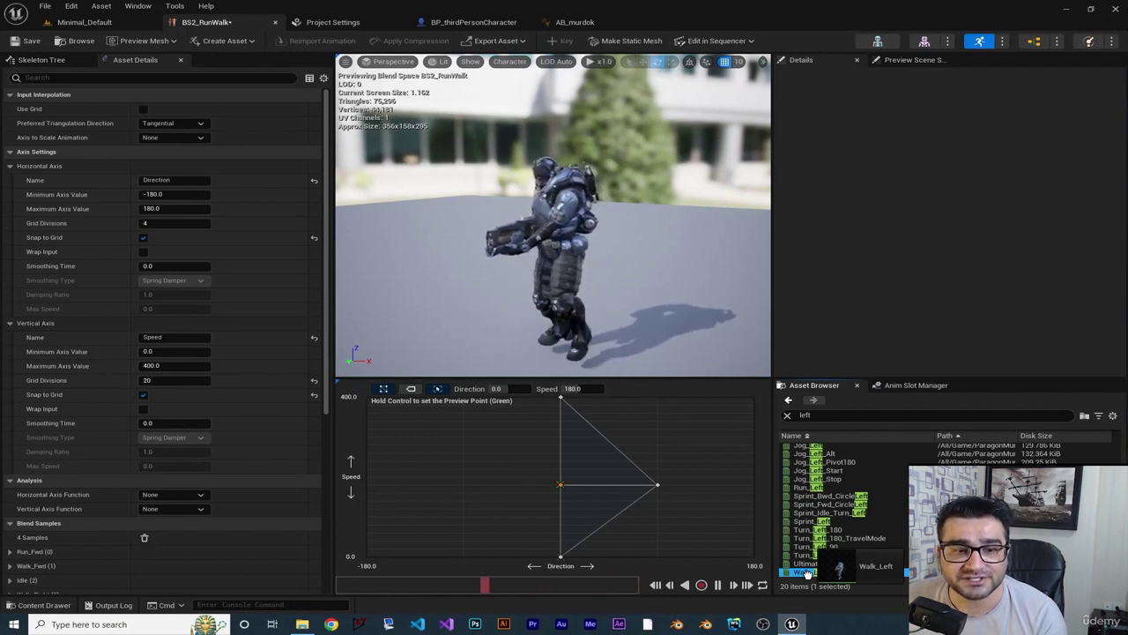
left_click_drag(805, 573, 465, 485)
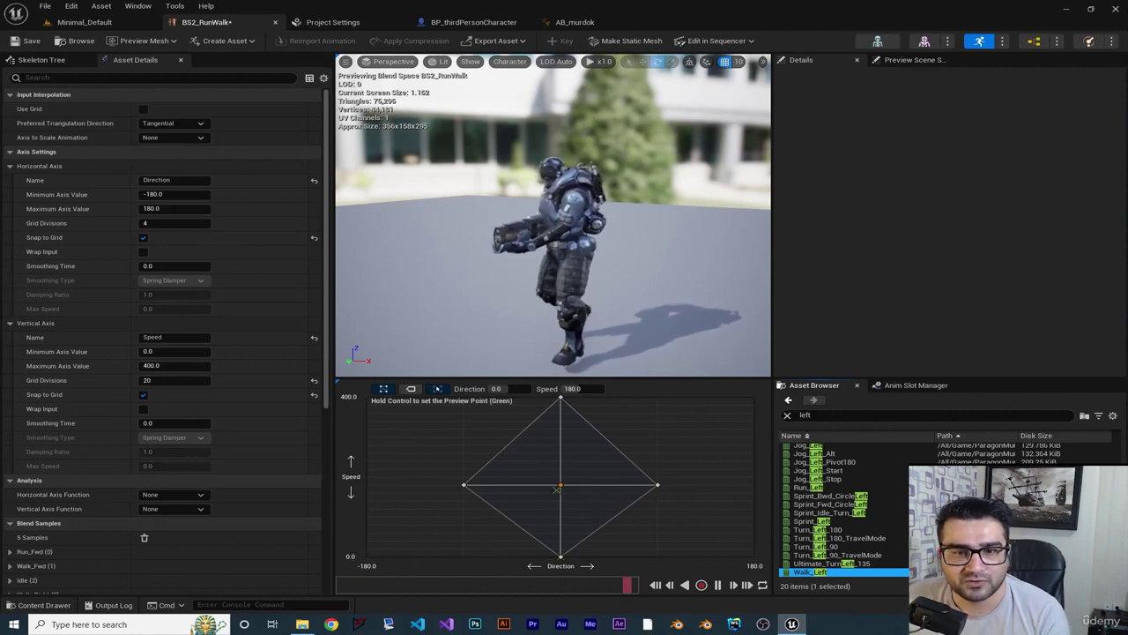
- Play-test the Minimal_Default level, moving the character forward, right, left and backward to check the printed Direction values, and stop the preview
left_click(85, 22)
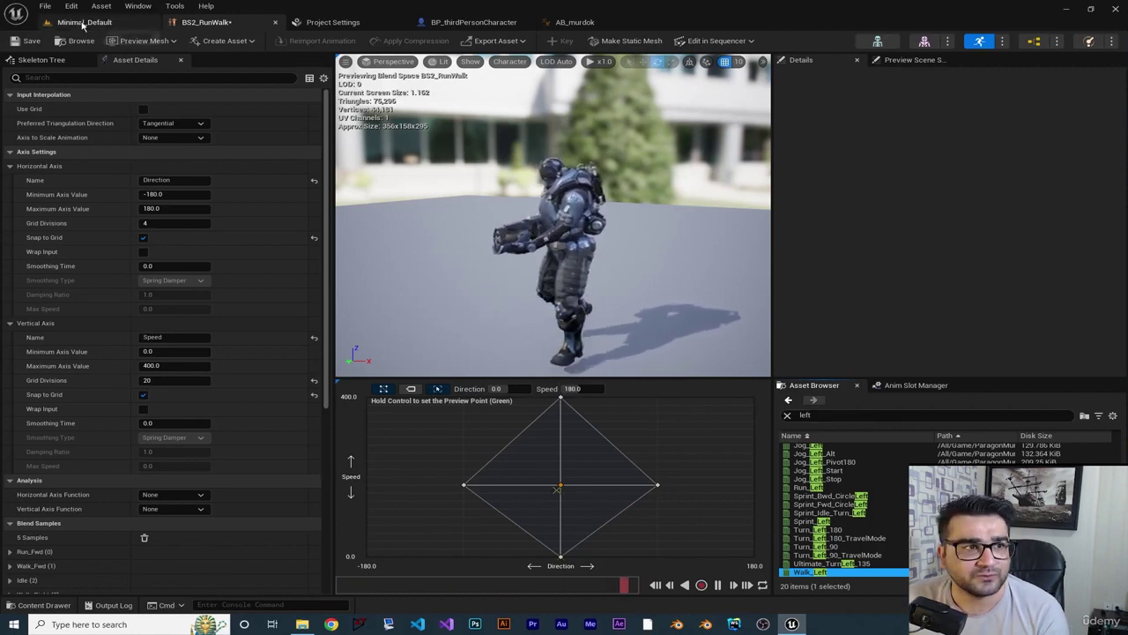
left_click(249, 40)
left_click(375, 123)
key("w")
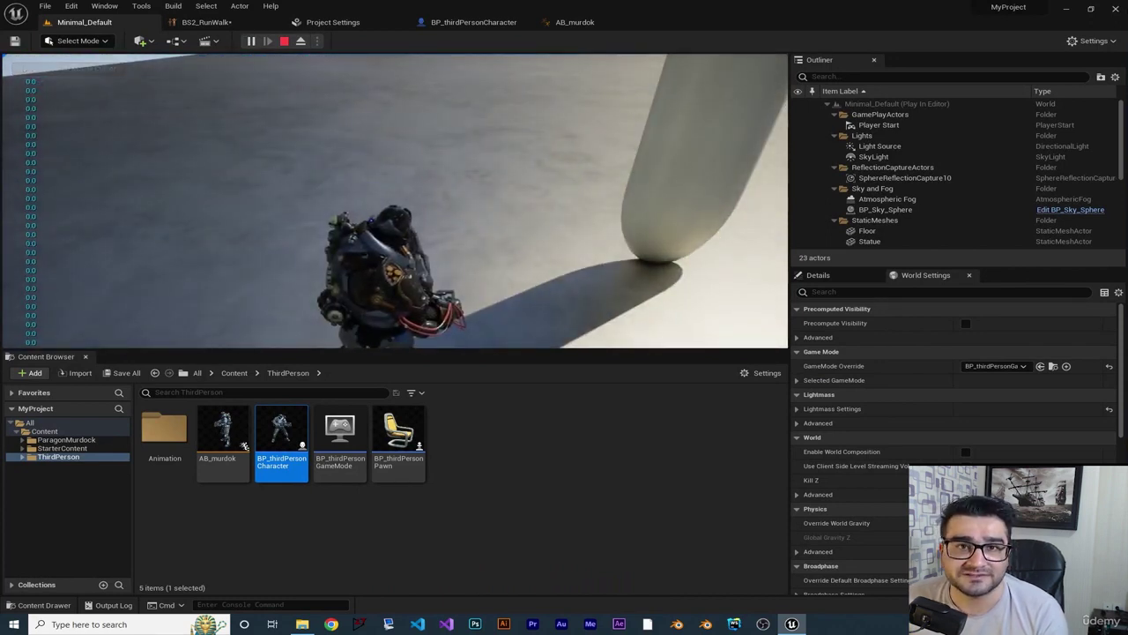
key("w")
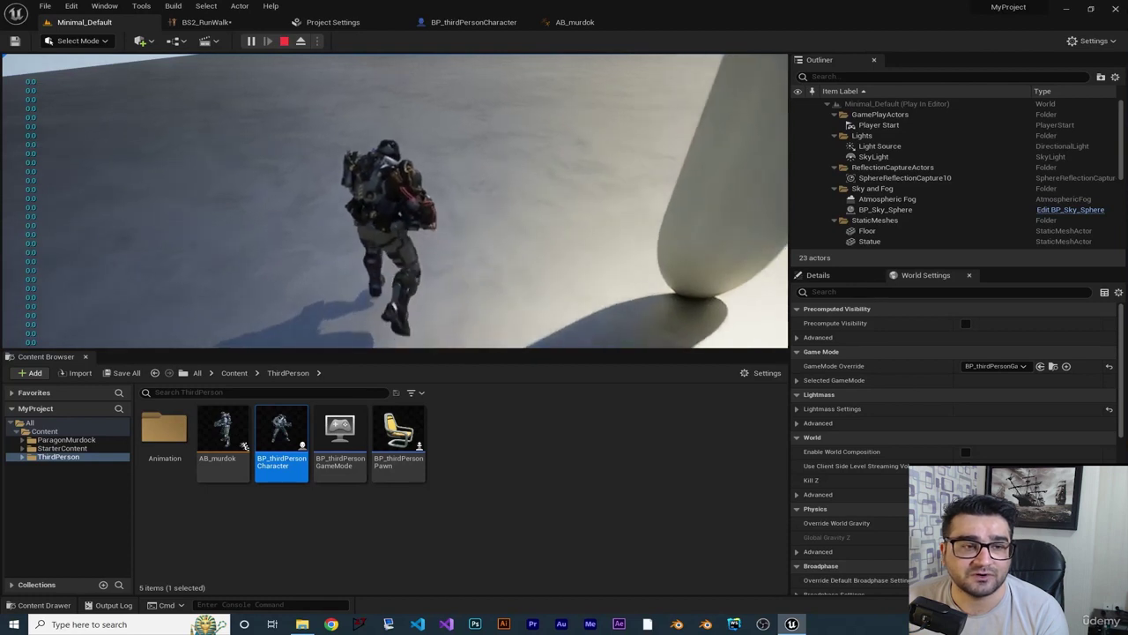
key("w")
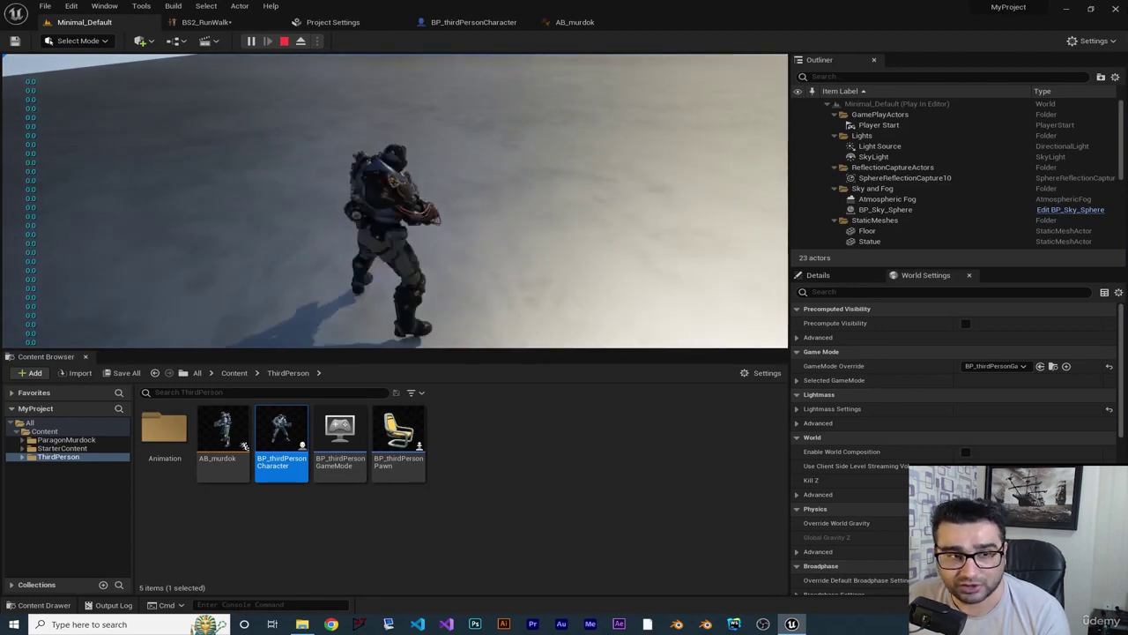
key("d")
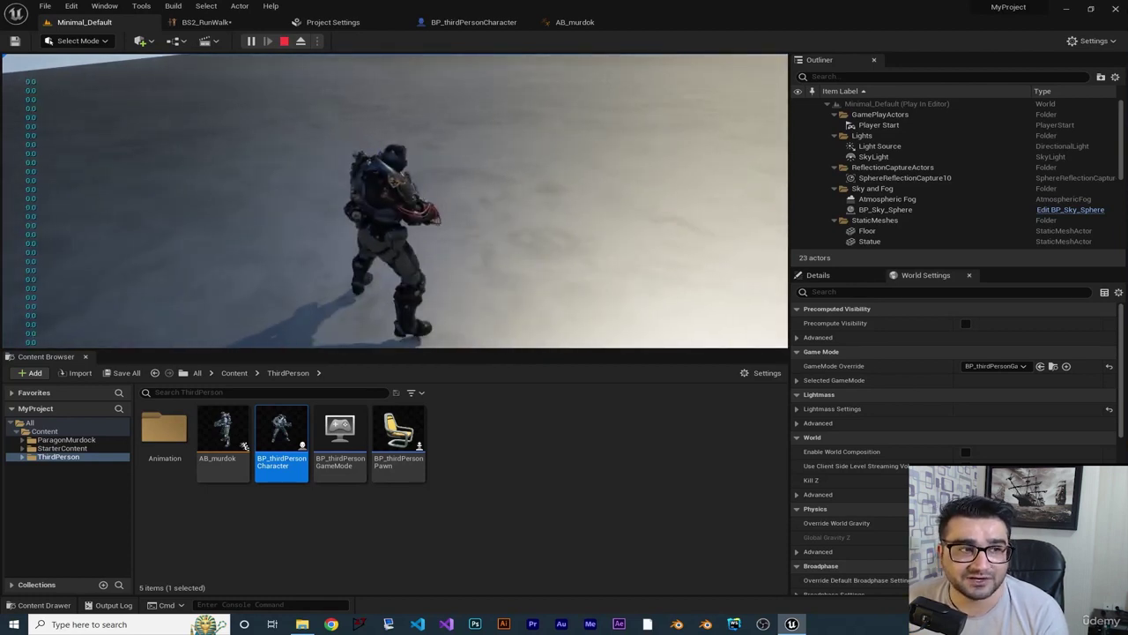
key("w")
key("a")
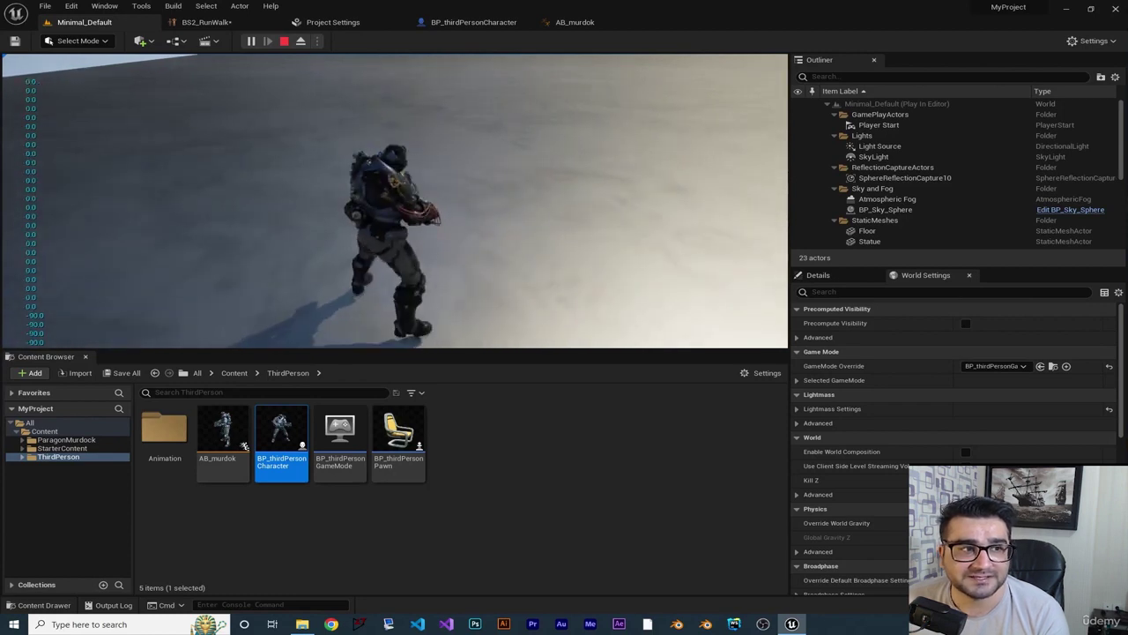
key("s")
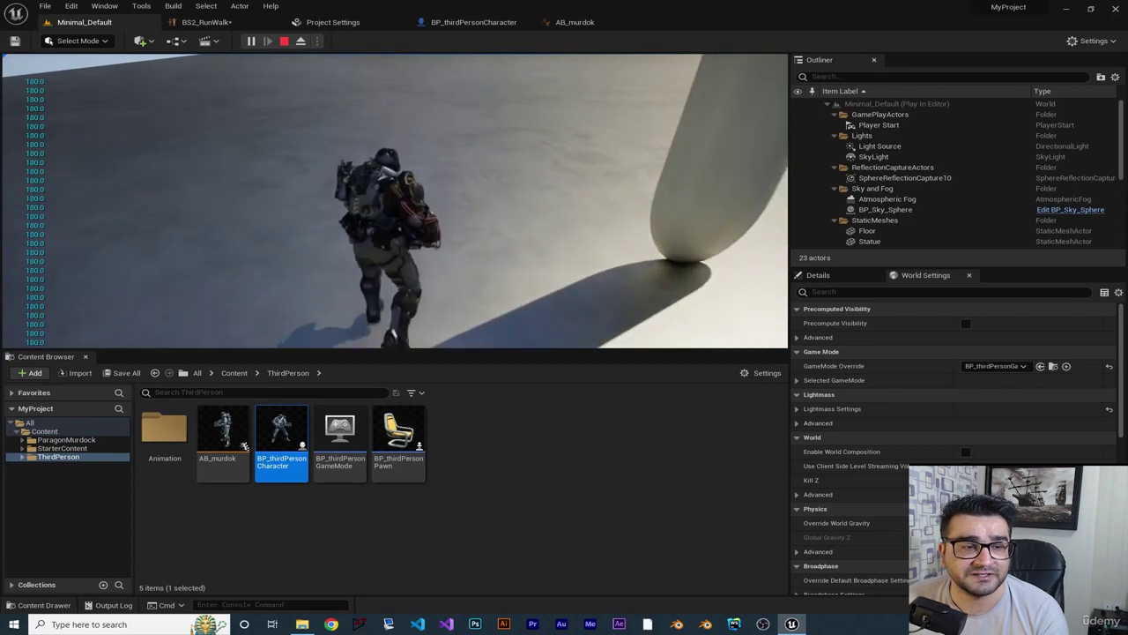
key("Escape")
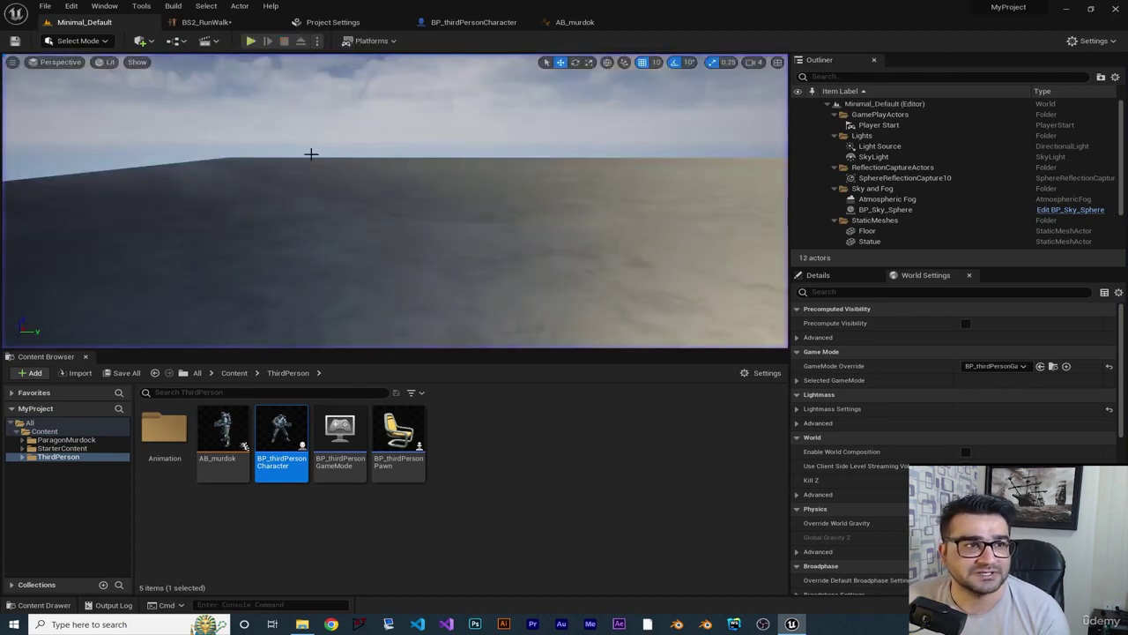
- In the BS2_RunWalk blend space, find Walk_Bwd and place it as samples at Direction 180 and -180, both at Speed 180
left_click(204, 22)
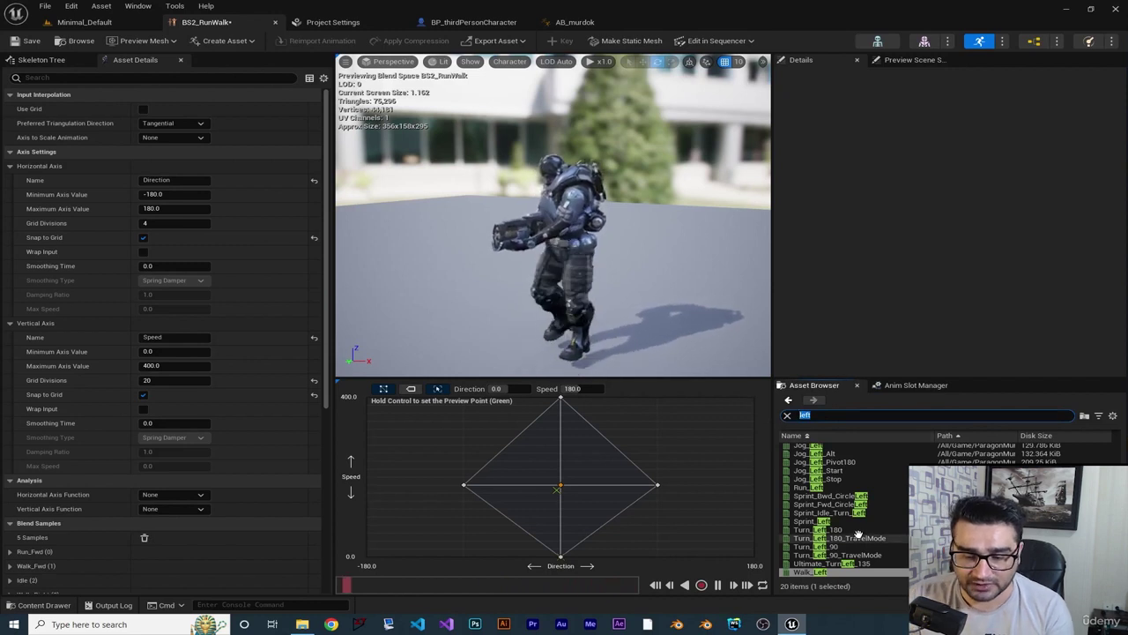
type("walk")
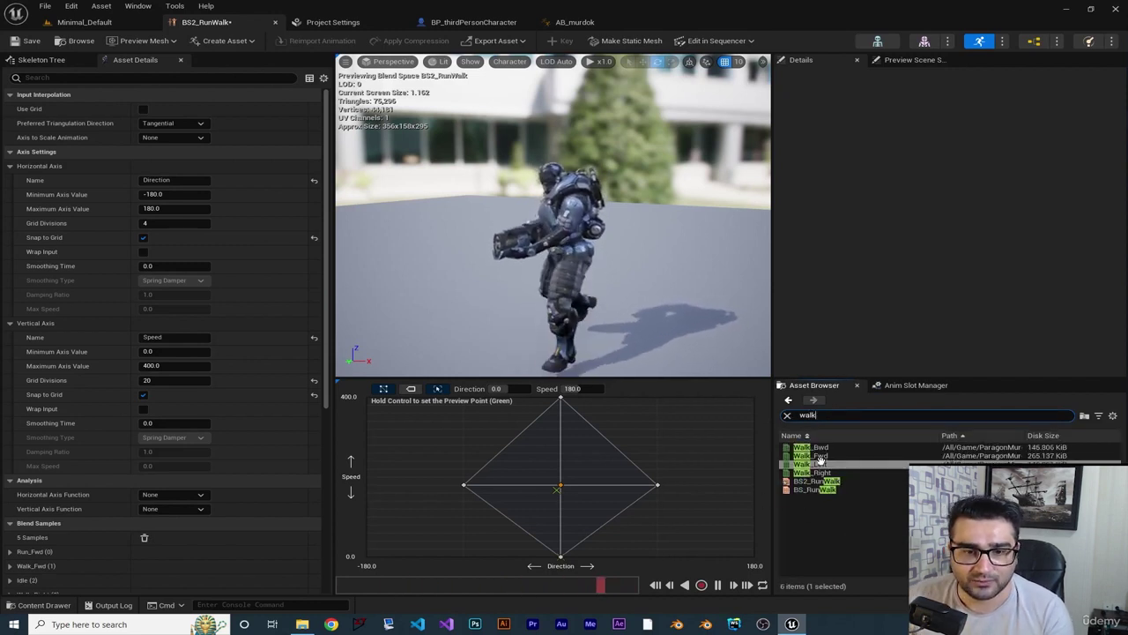
left_click_drag(811, 448, 735, 484)
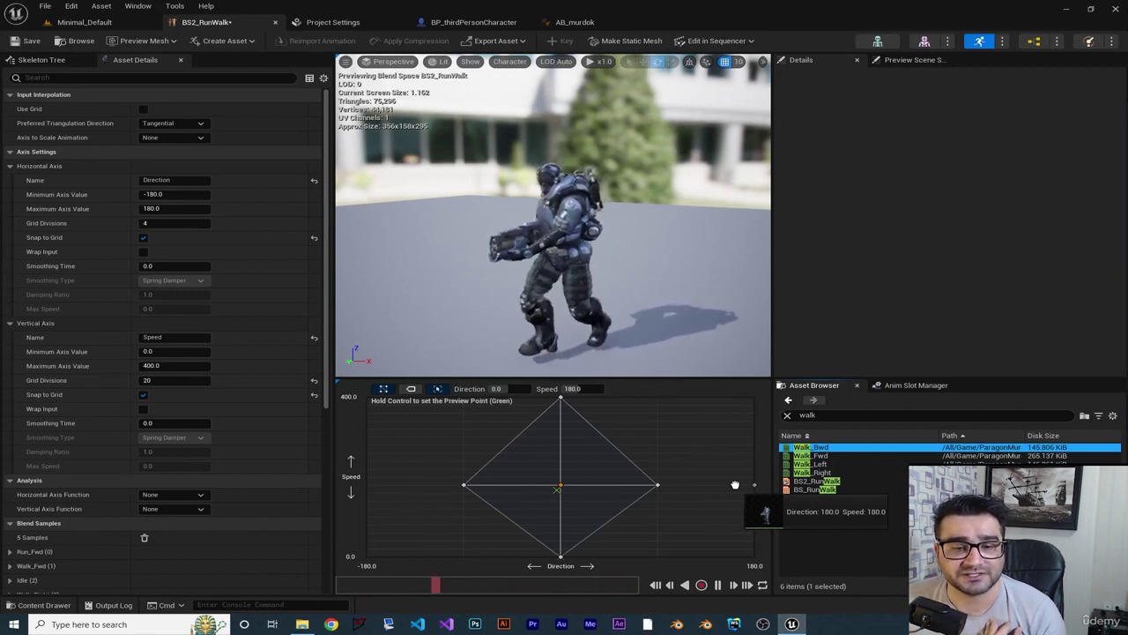
left_click_drag(735, 485, 735, 484)
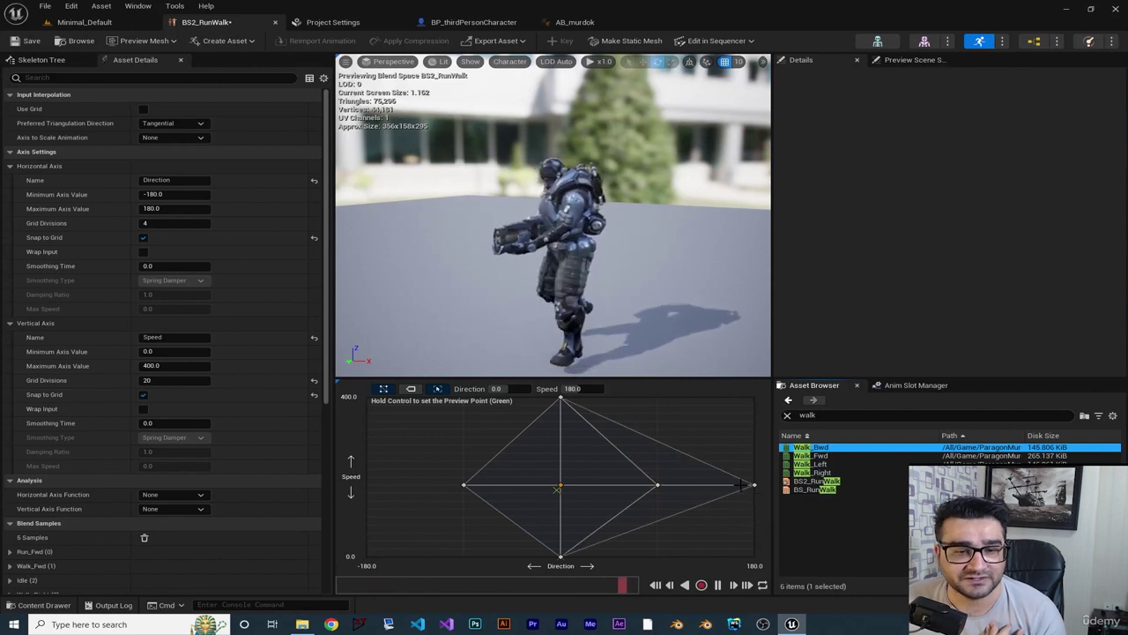
left_click_drag(809, 447, 380, 486)
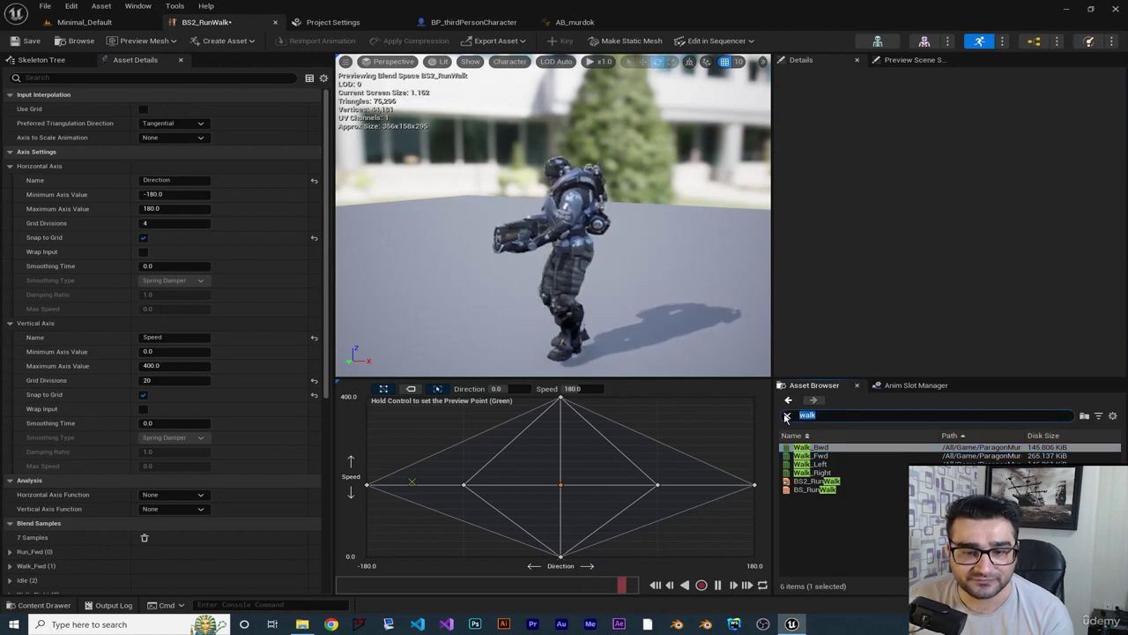
- Find the Run_Left animation, place it as a sample at Direction -90, Speed 400, and check it against the forward run sample
type("un")
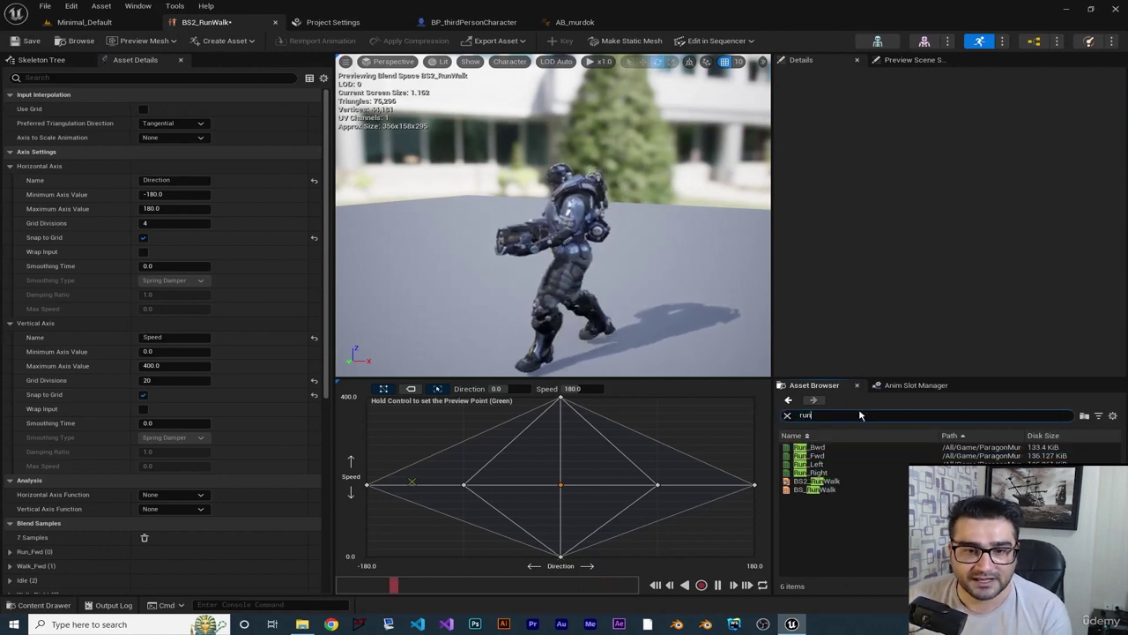
left_click_drag(809, 465, 507, 443)
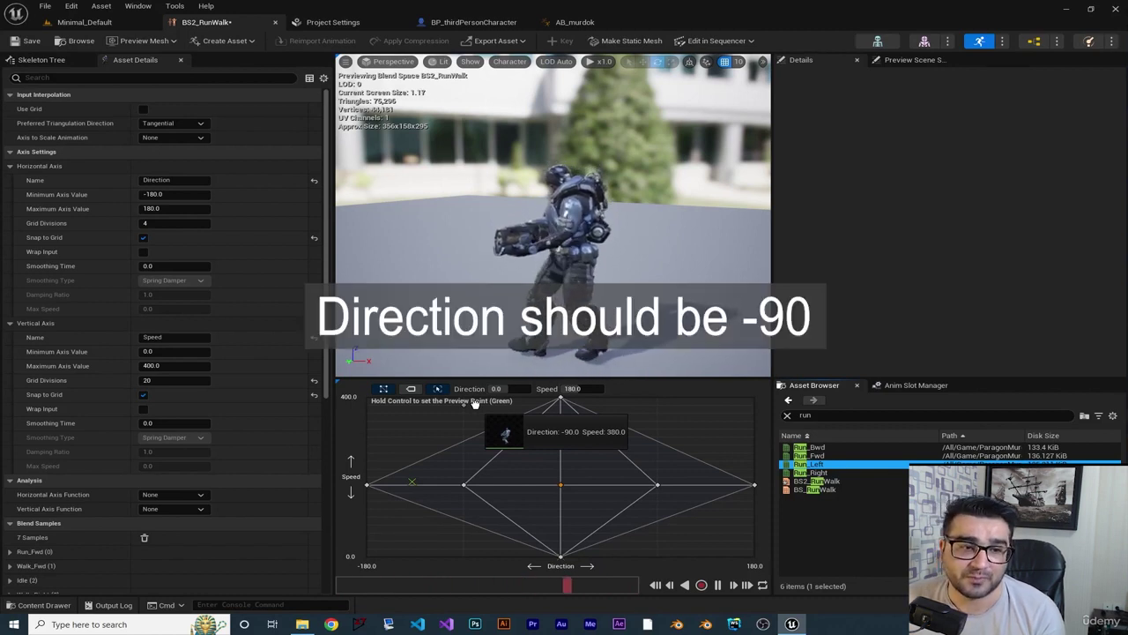
left_click_drag(475, 403, 464, 398)
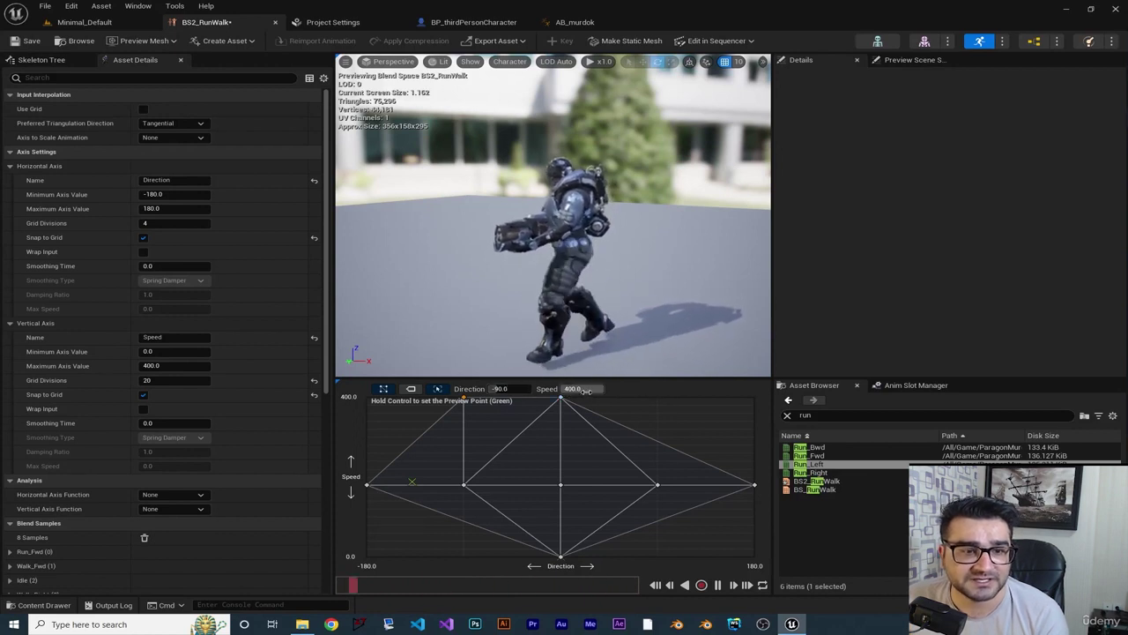
left_click(560, 398)
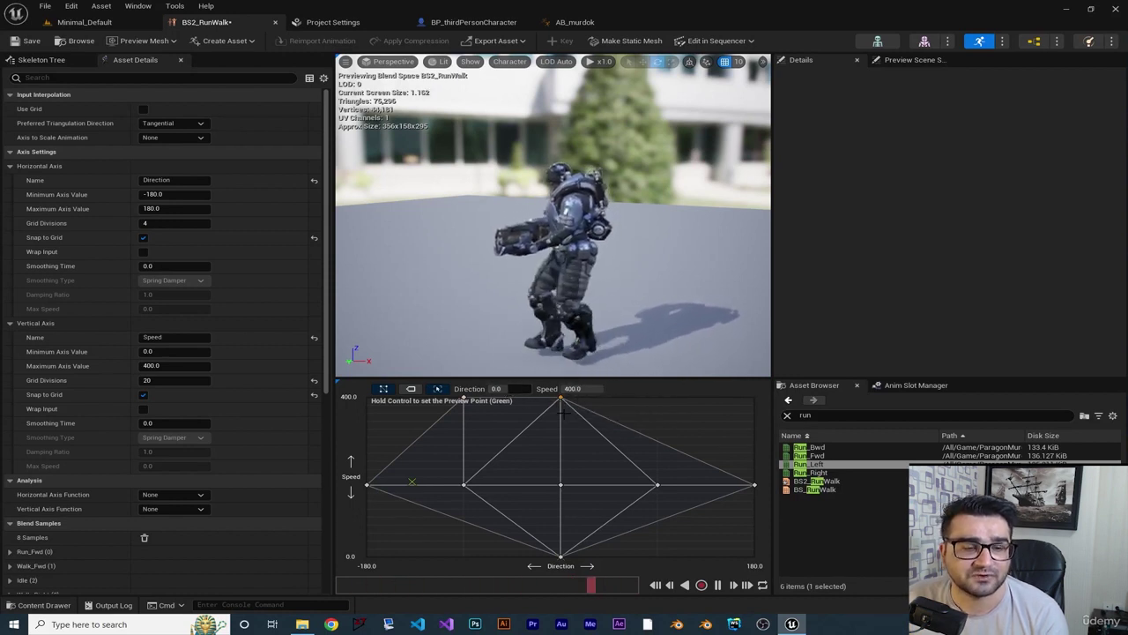
key("ctrl")
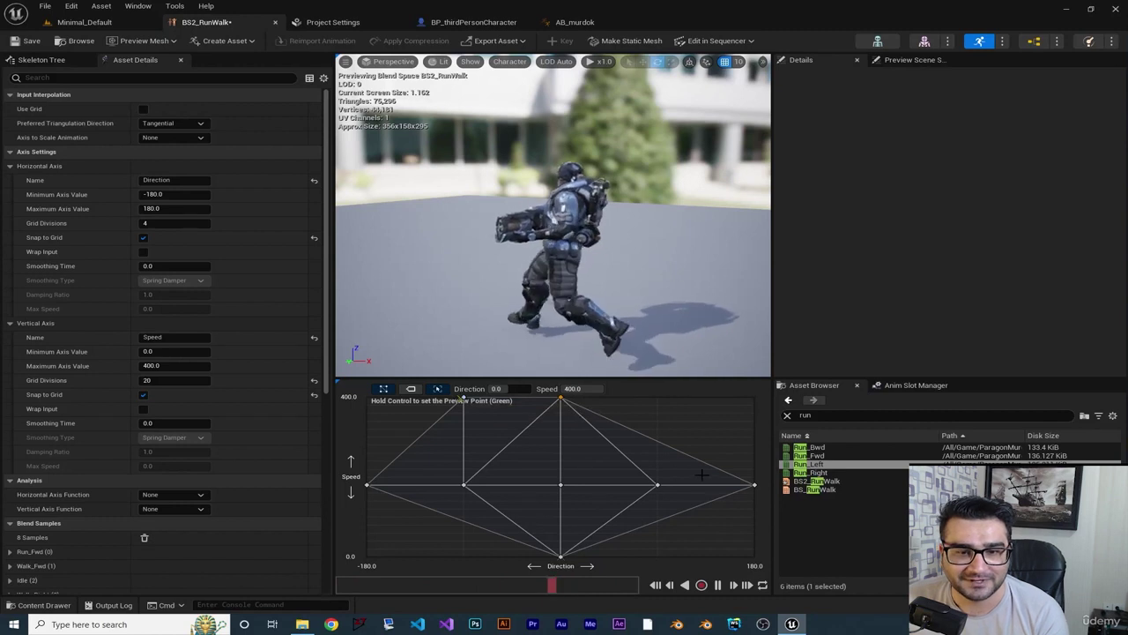
- Place the Run_Right animation as a blend space sample at Direction 90, Speed 400
left_click(798, 473)
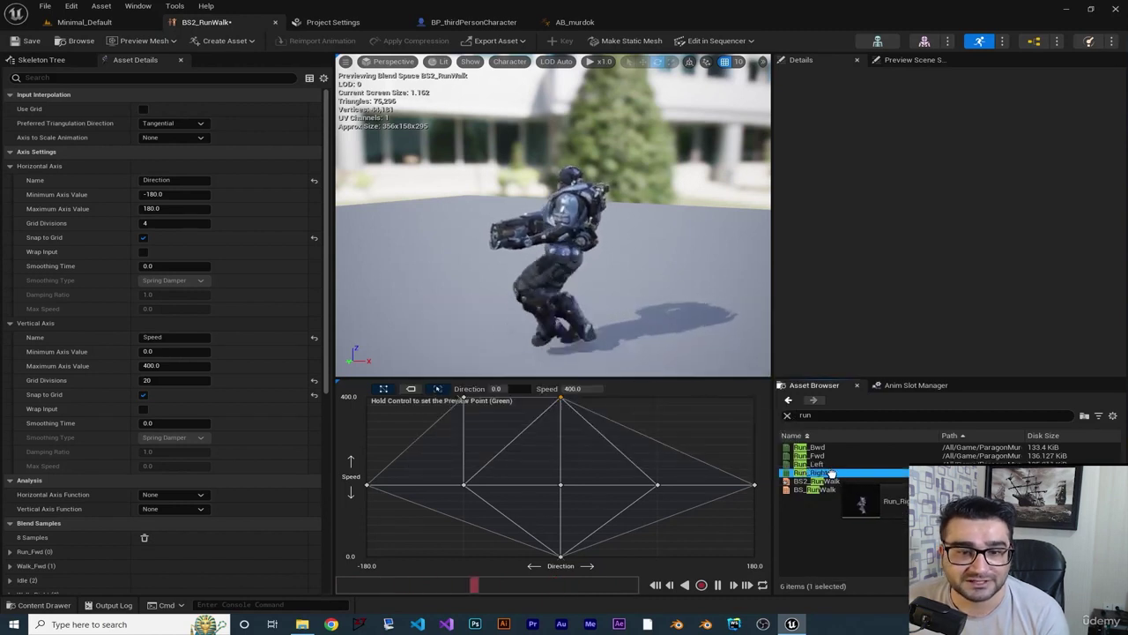
left_click_drag(798, 472, 657, 401)
mouse_move(659, 398)
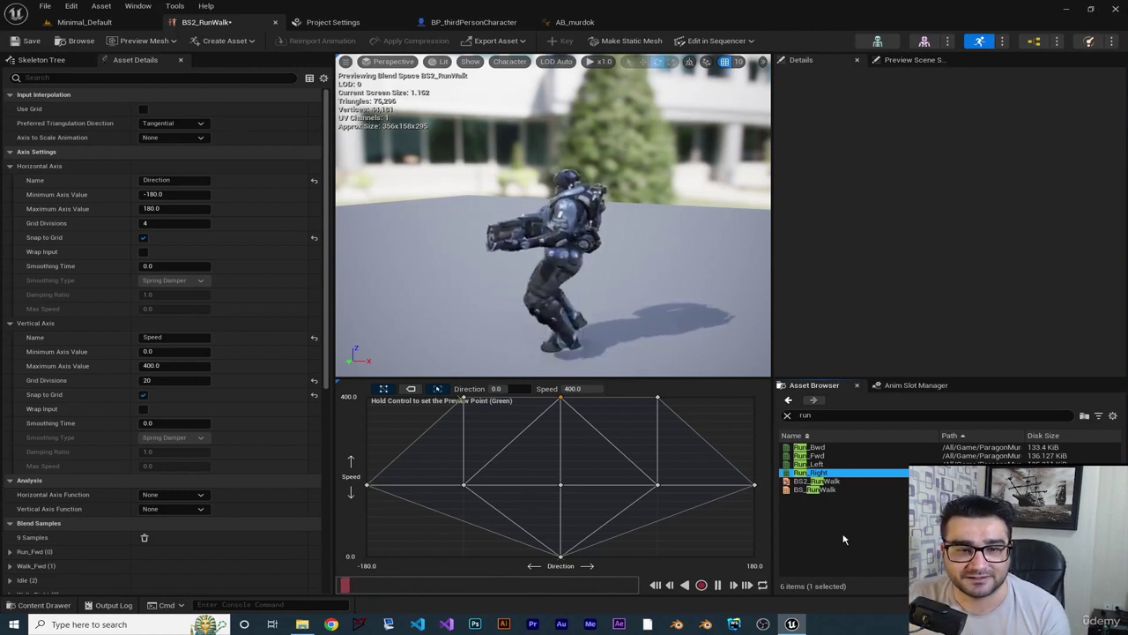
- Place Run_Bwd as samples at Direction 180 and -180, both at Speed 400, and save the blend space
left_click(820, 447)
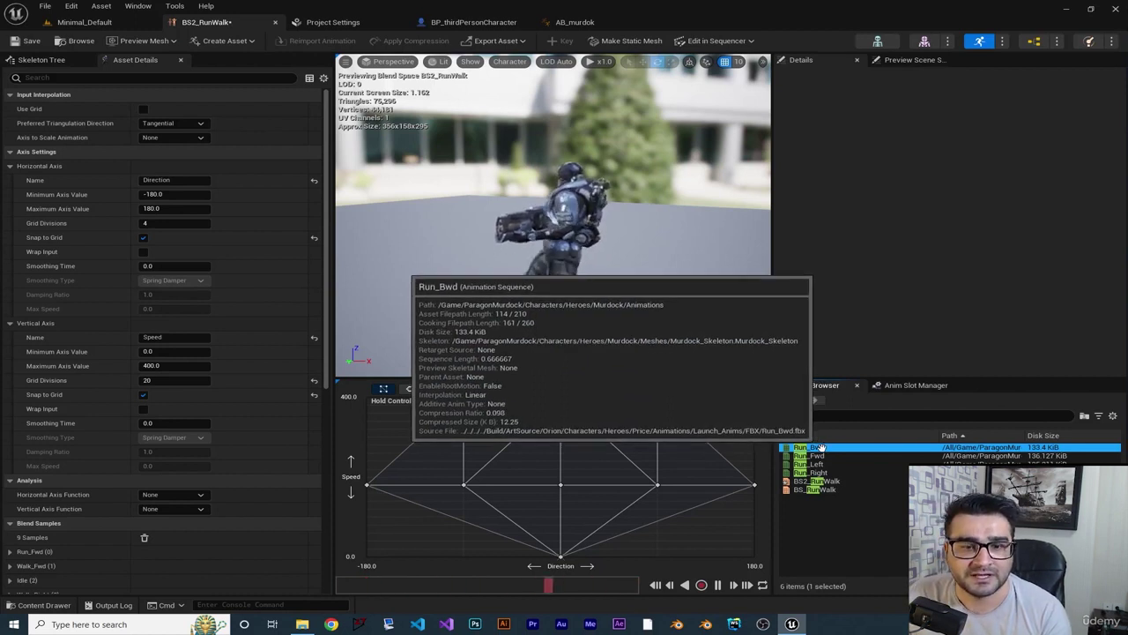
left_click_drag(820, 448, 755, 395)
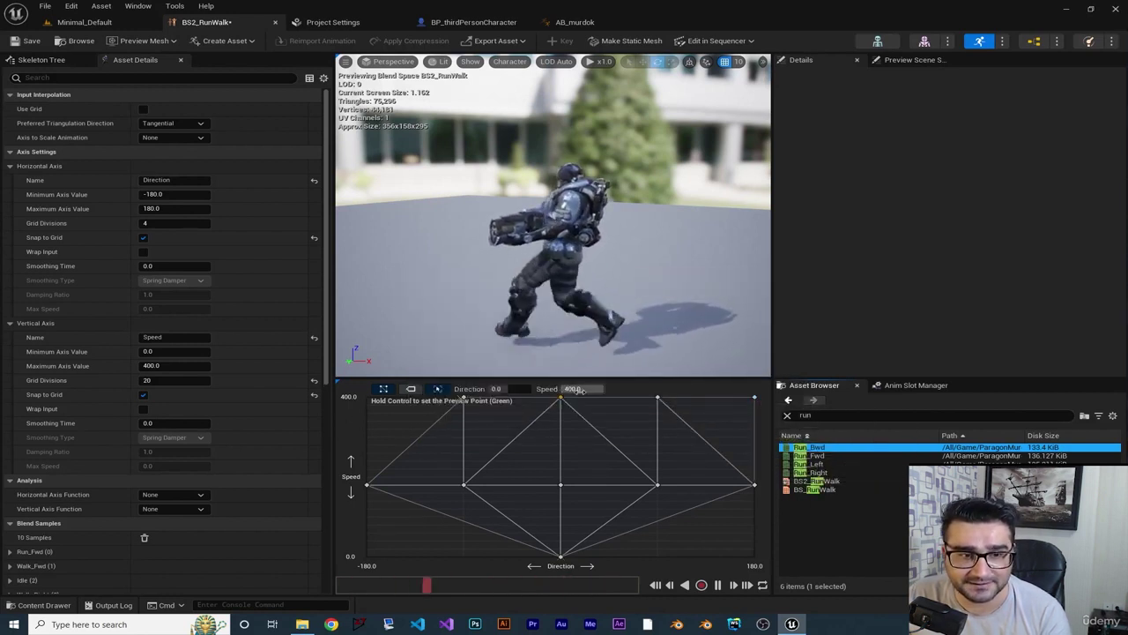
left_click_drag(502, 389, 509, 389)
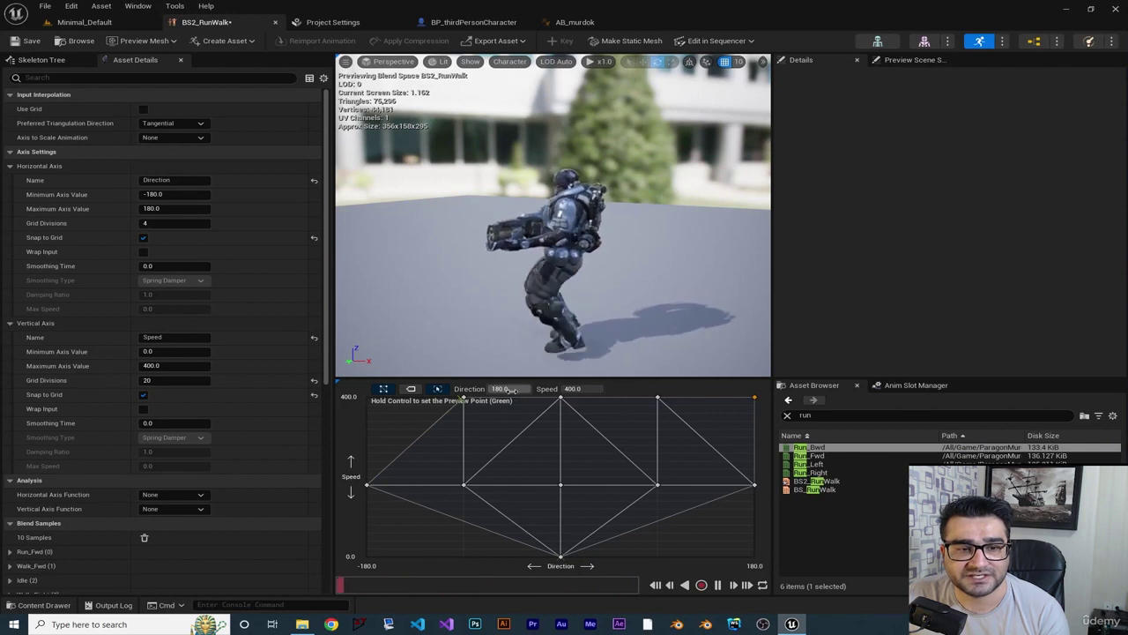
left_click_drag(809, 448, 375, 398)
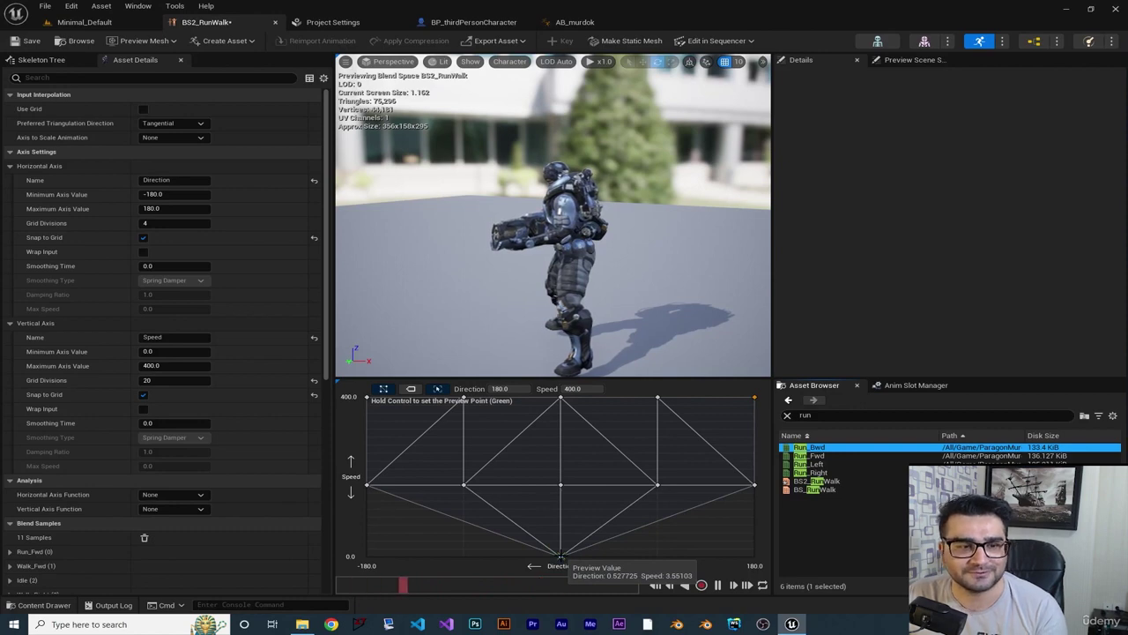
left_click(28, 41)
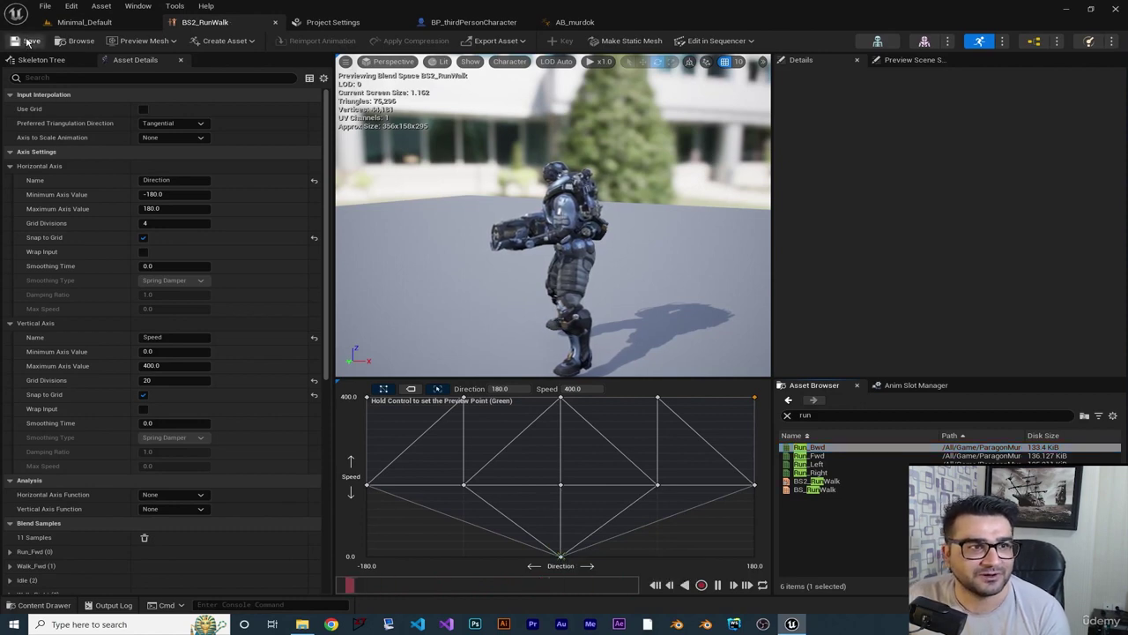
- In the AB_murdok Event Graph, delete the Print String node with its string conversion node and compile the blueprint
left_click(571, 23)
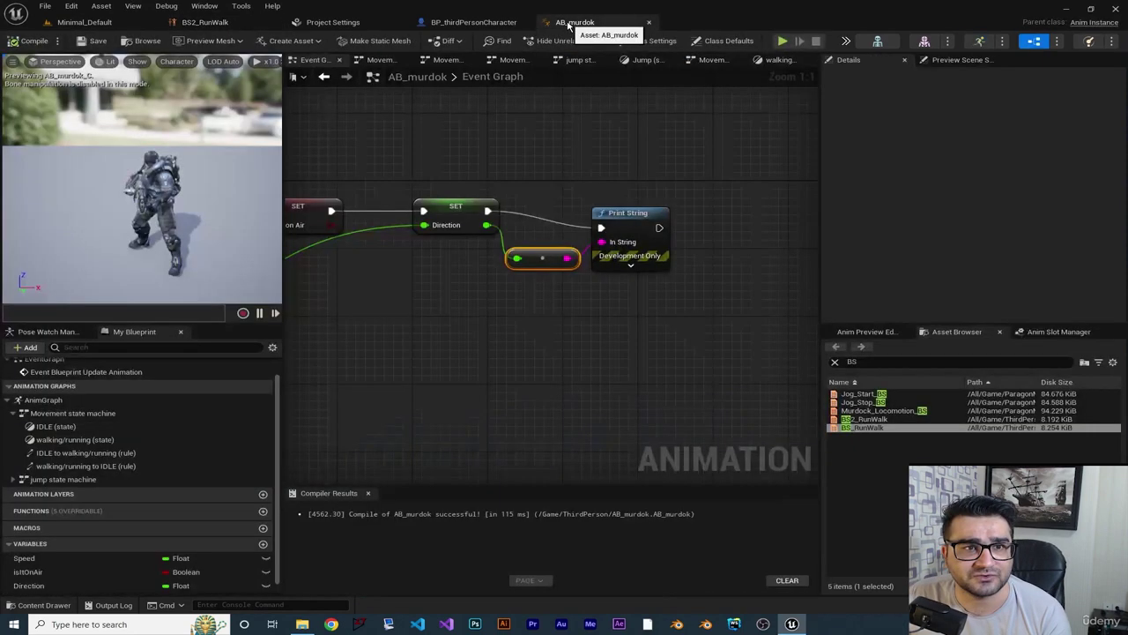
left_click_drag(706, 165, 575, 285)
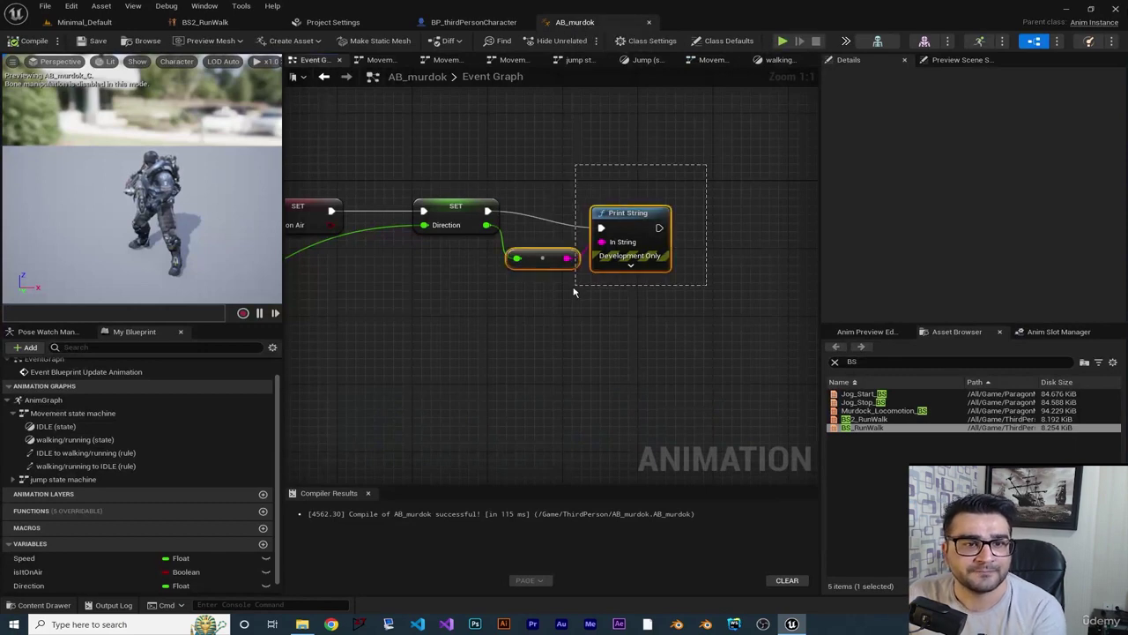
key("Delete")
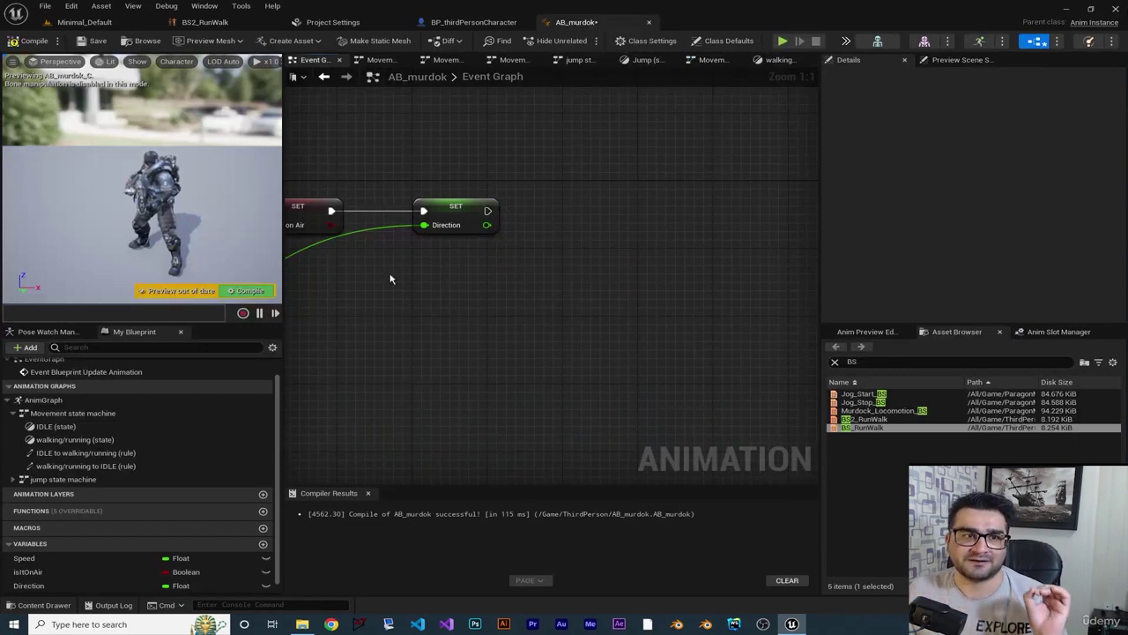
left_click(256, 290)
right_click_drag(504, 316, 596, 303)
scroll(496, 333, "down", 2)
scroll(643, 317, "down", 1)
scroll(640, 322, "up", 3)
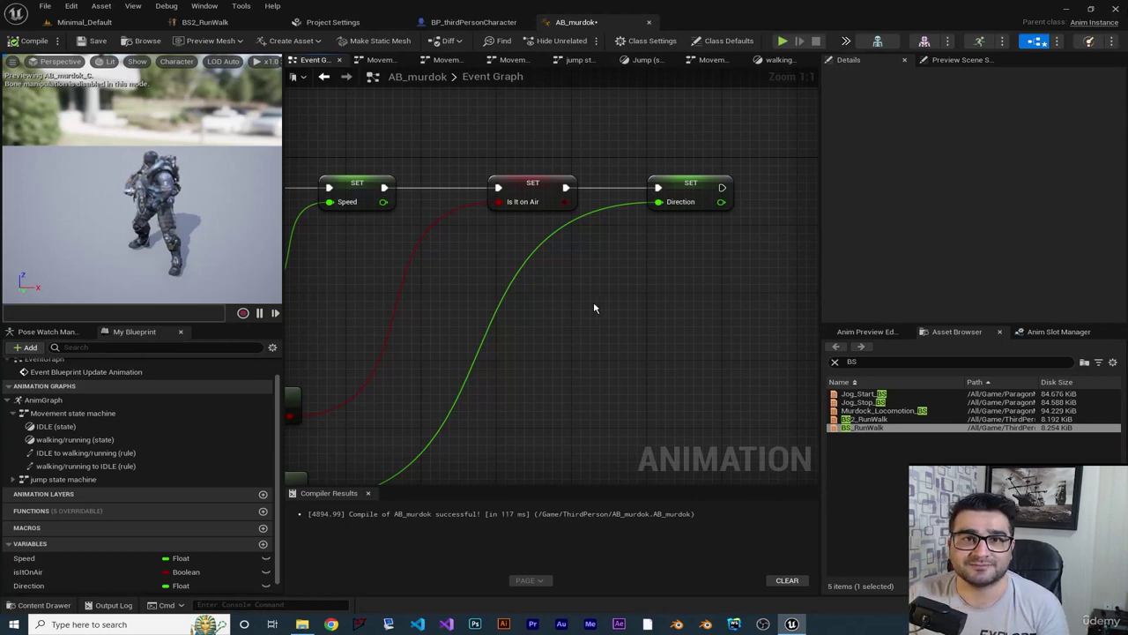
- Open the Movement state machine graph of AB_murdok
left_click(380, 59)
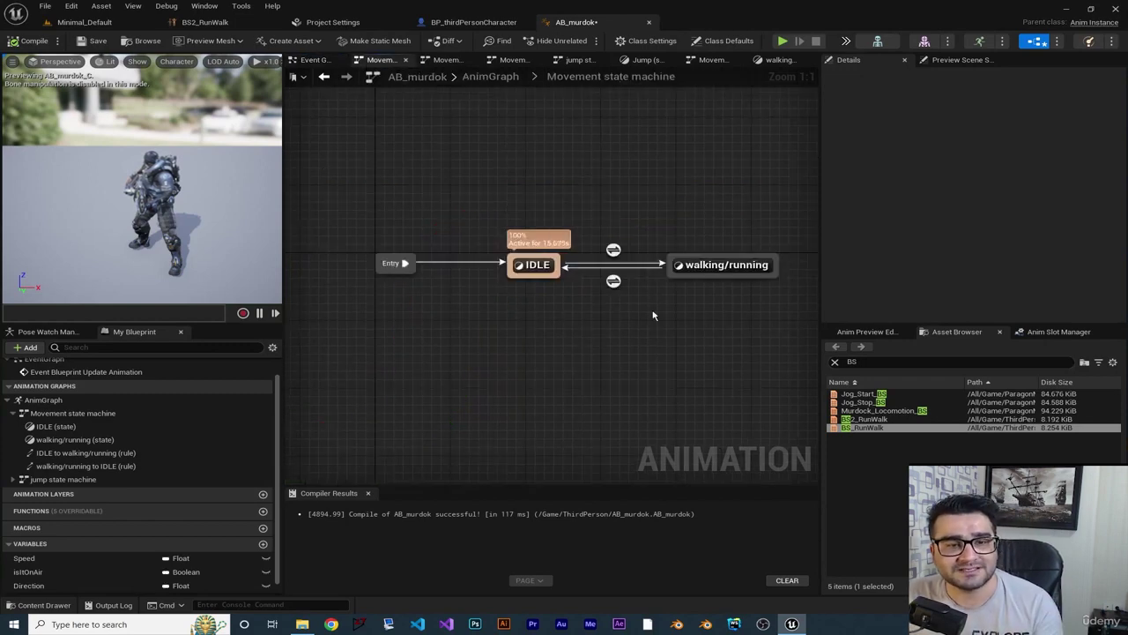